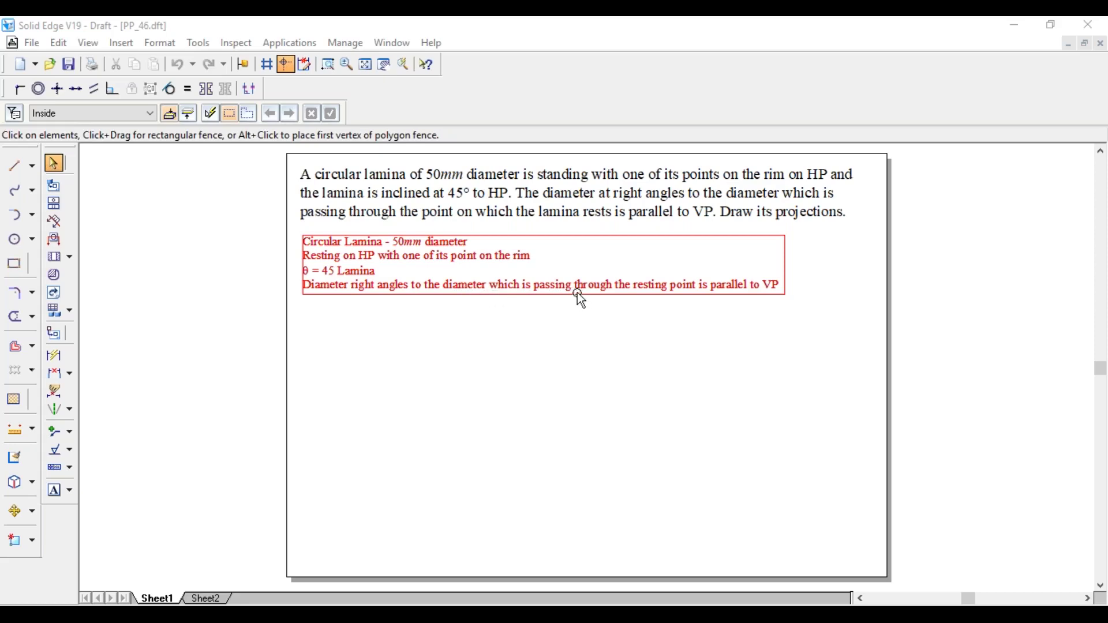
Draw a horizontal reference line across the width of the sheet, below the problem notes.
left_click(16, 167)
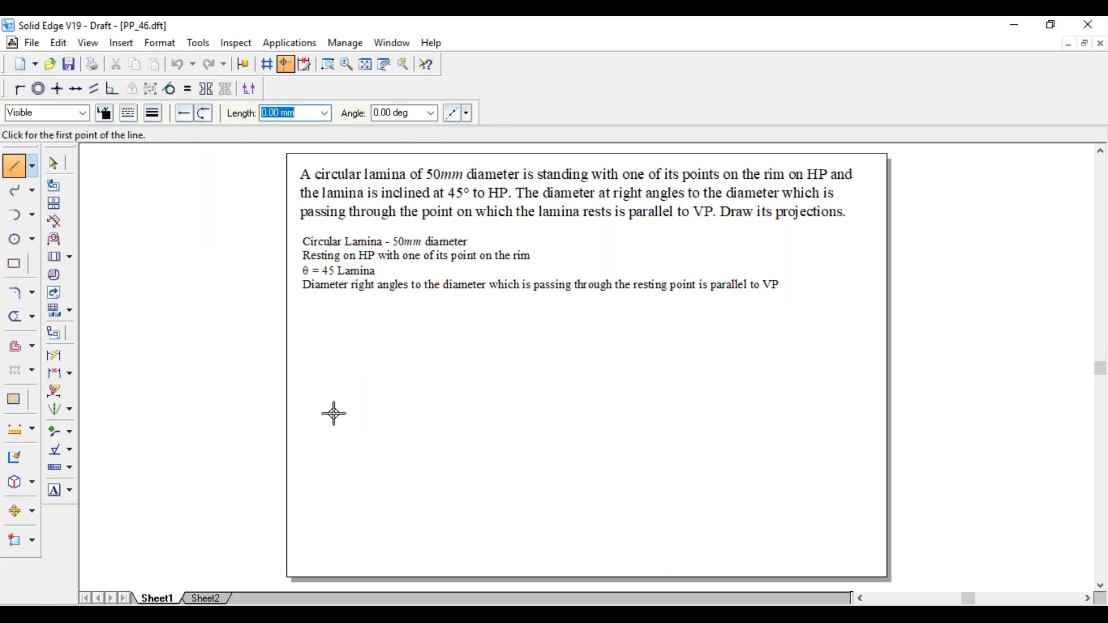
left_click(466, 405)
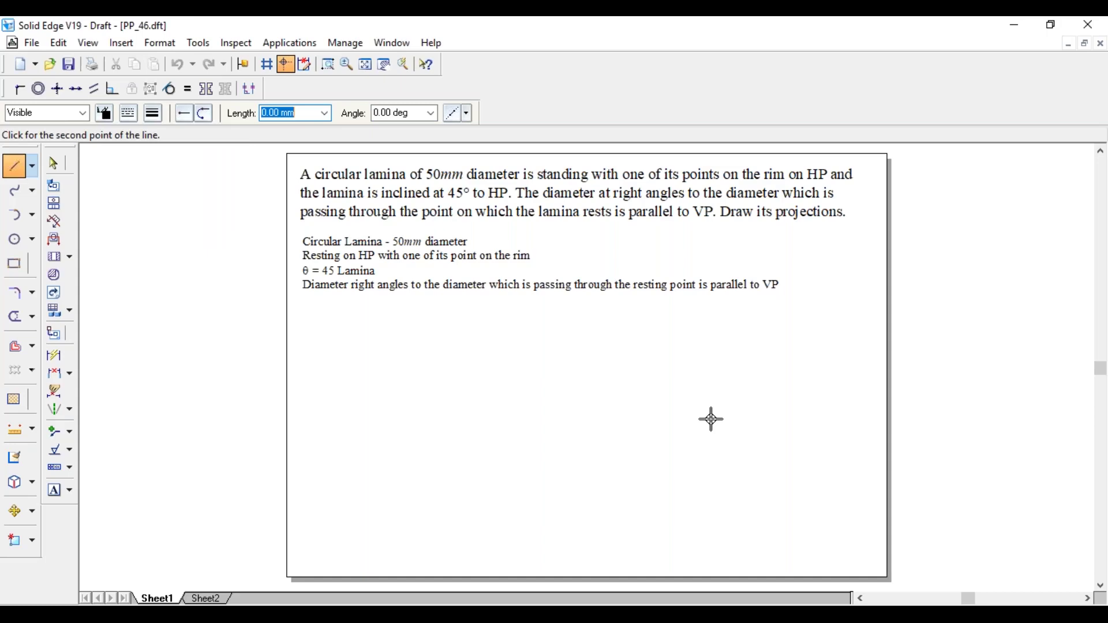
left_click(714, 419)
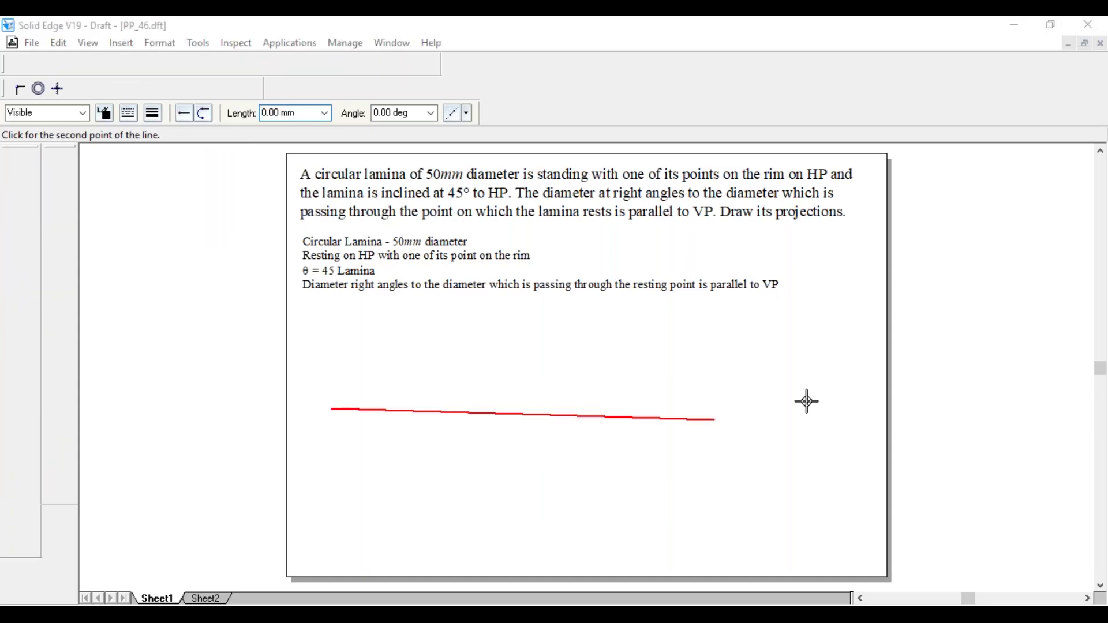
left_click(843, 411)
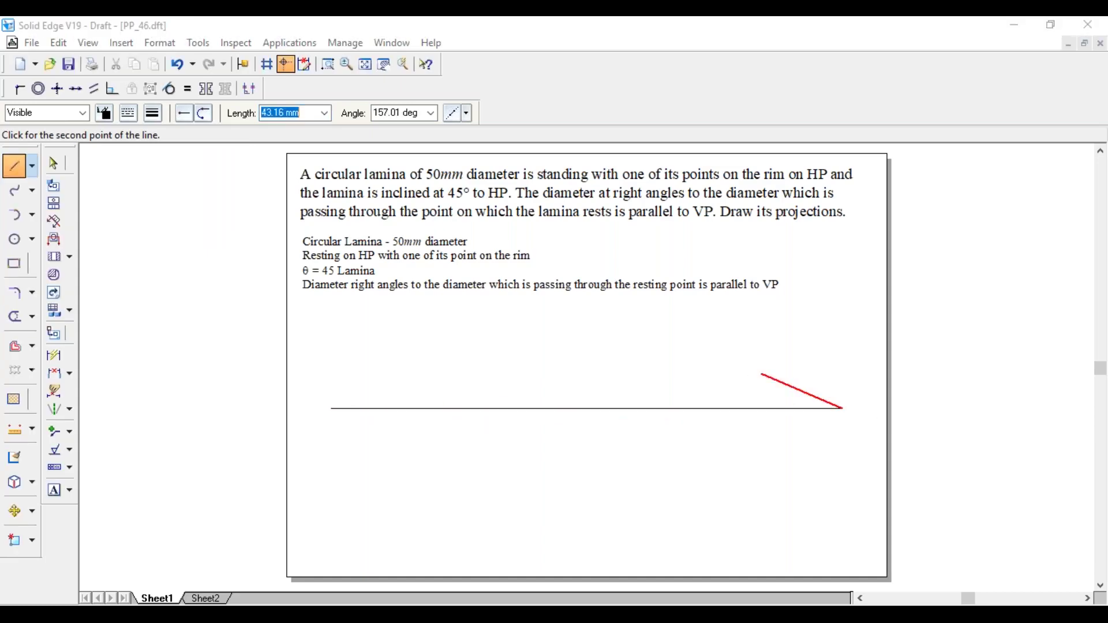
key("Escape")
Label the reference line's left end X and its right end Y.
left_click(58, 491)
left_click(324, 409)
type("X")
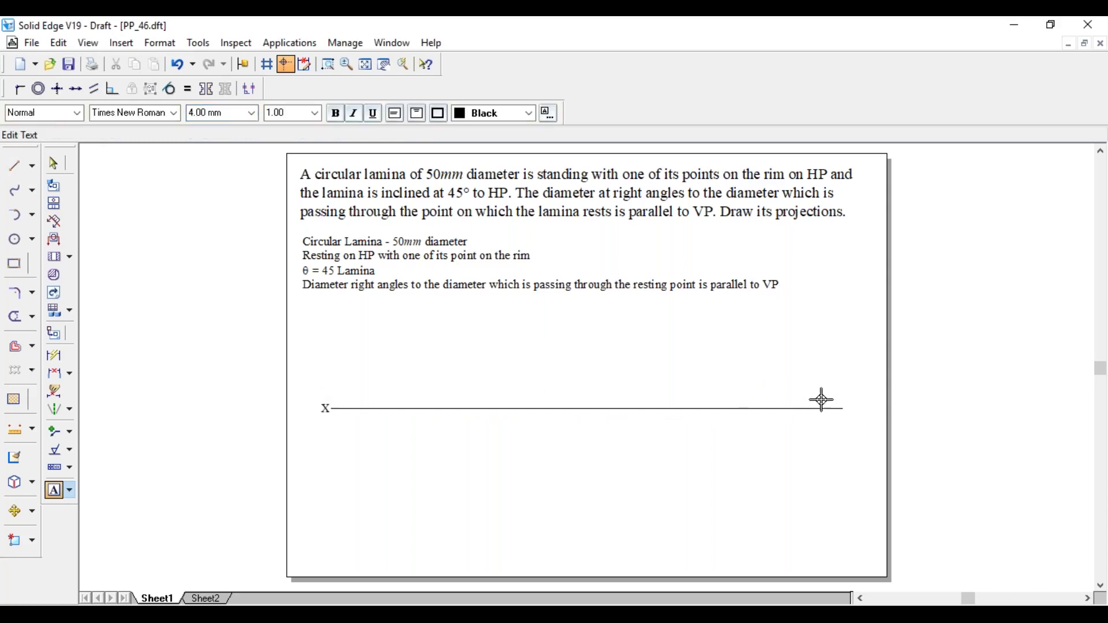
left_click(854, 404)
type("Y")
key("Escape")
Add the text VP above and HP below the reference line near its X end.
left_click(341, 394)
type("VP")
left_click(343, 414)
type("HP")
key("Escape")
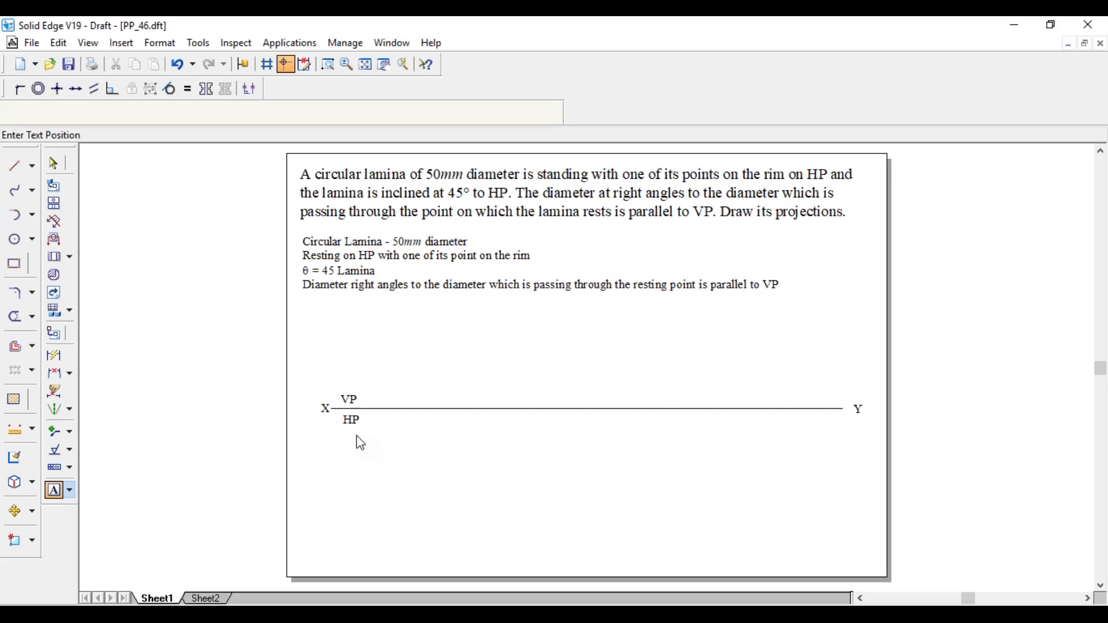
key("Escape")
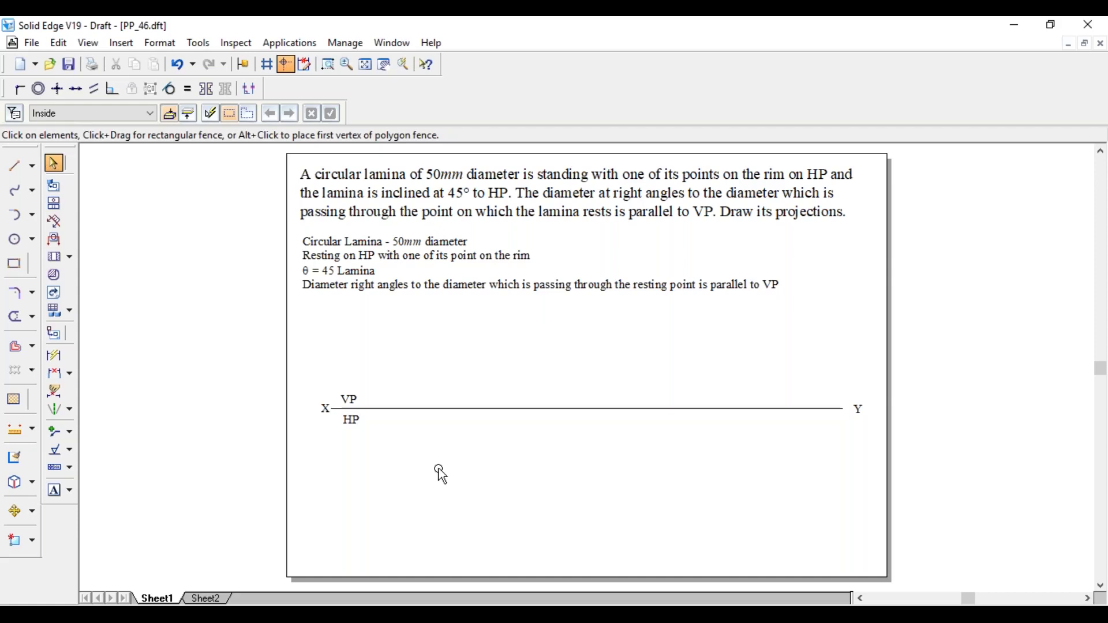
Draw a circle of 25 mm radius below the reference line near the HP label, shift it closer to the line and thicken its outline.
left_click(32, 240)
left_click(58, 239)
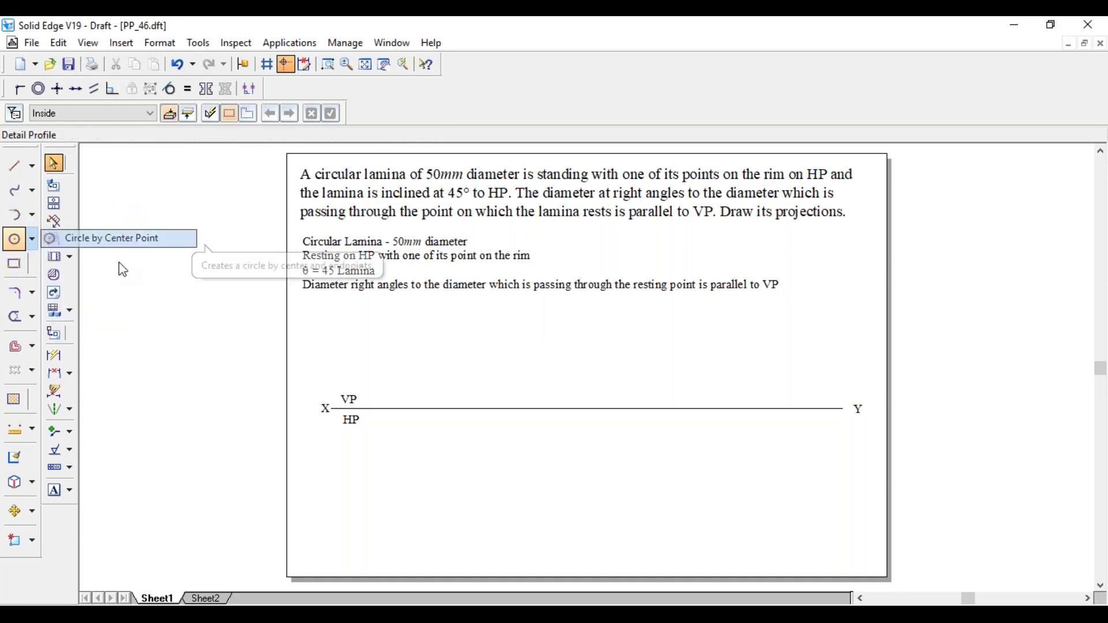
left_click(436, 504)
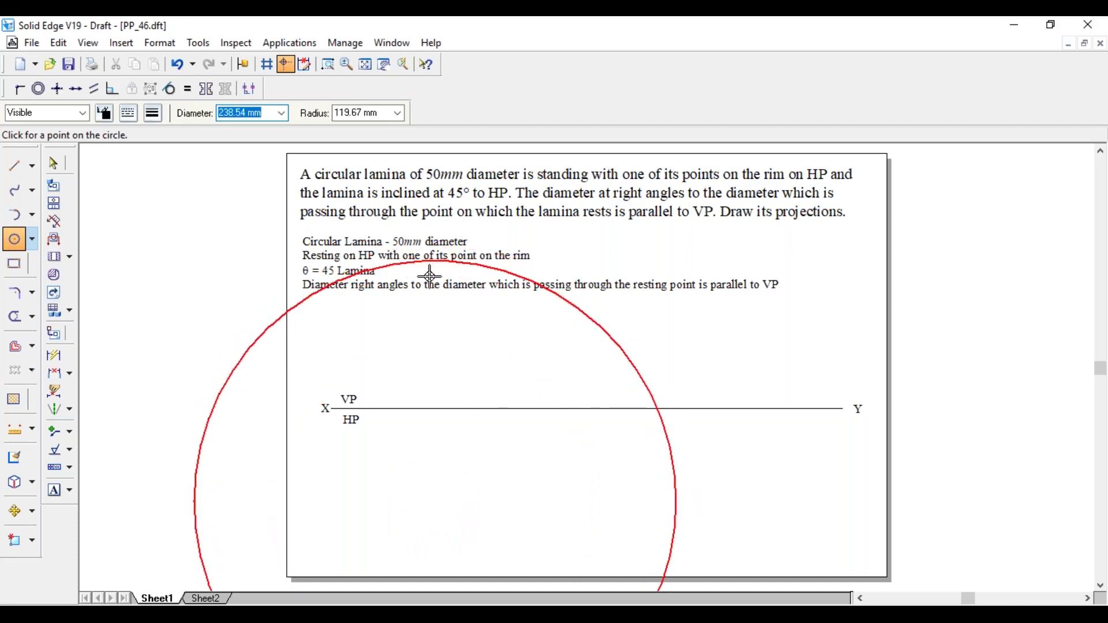
key("Tab")
type("25")
key("Tab")
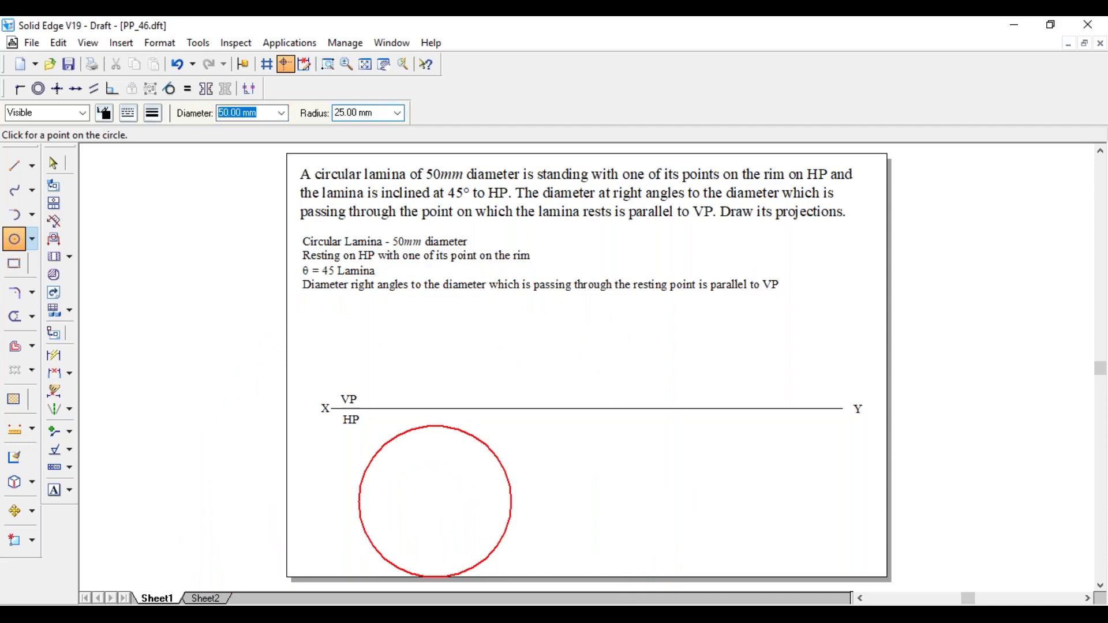
key("Escape")
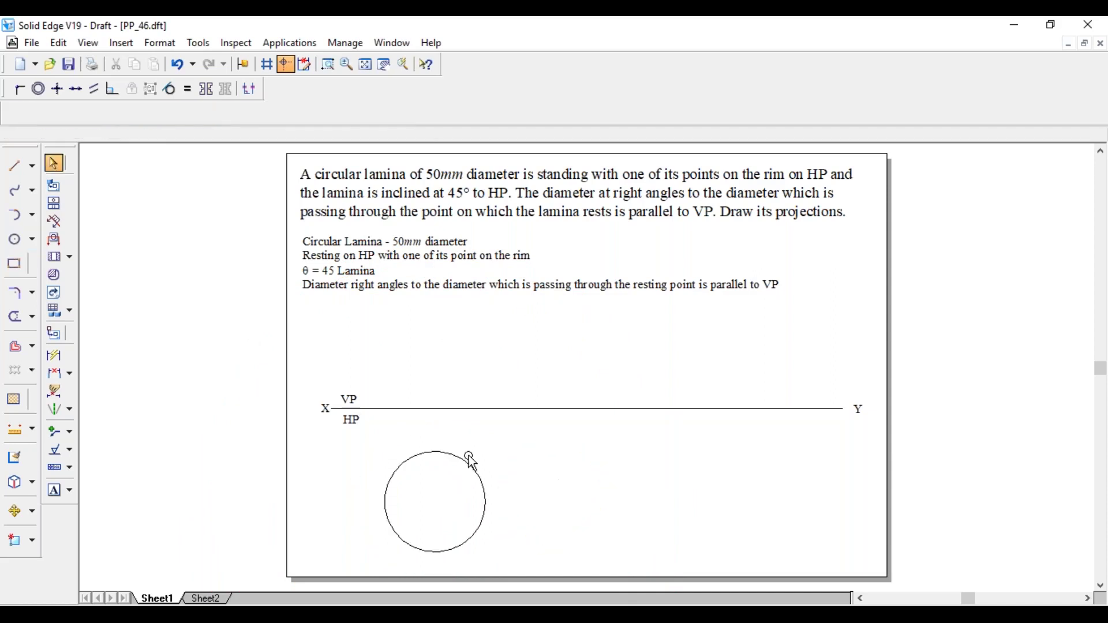
left_click_drag(484, 445, 492, 429)
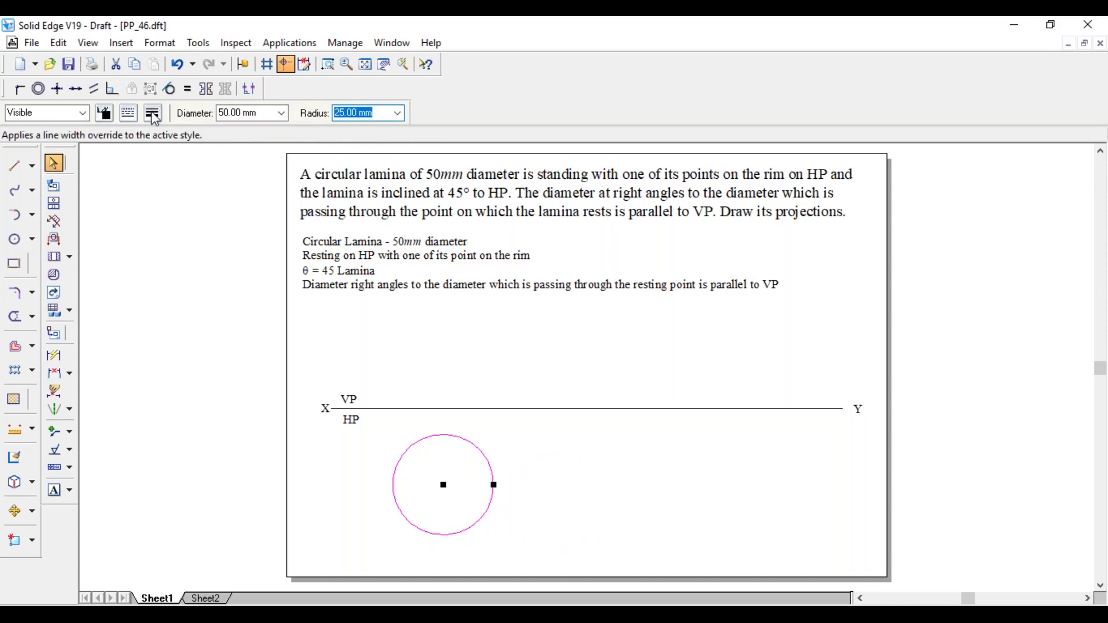
left_click(527, 434)
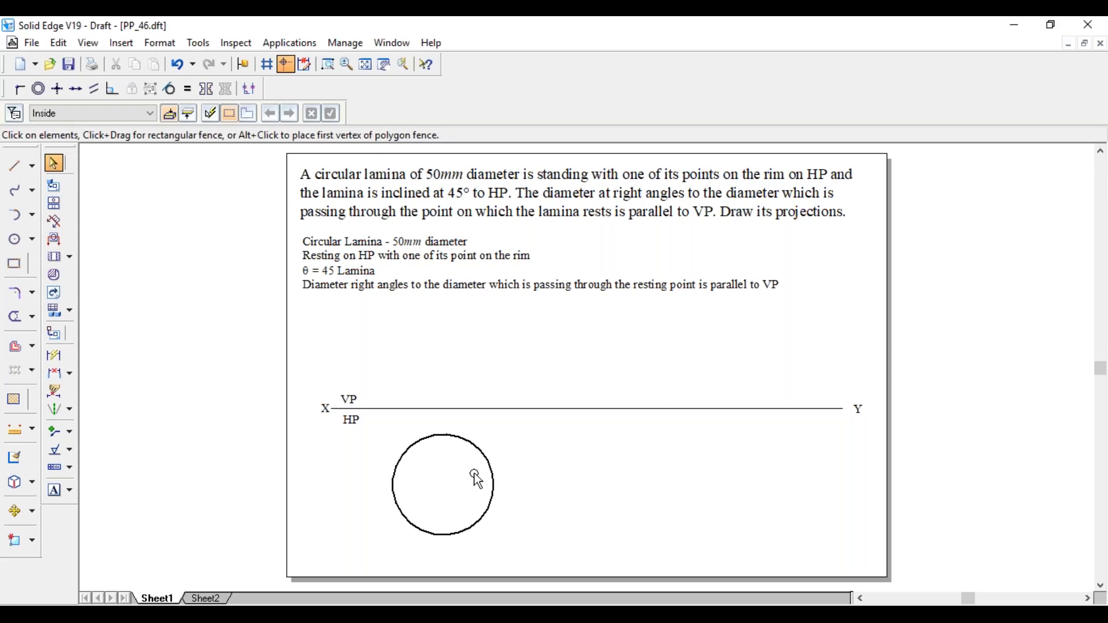
Draw a horizontal line from the circle's centre to its right rim and a vertical line from the centre to its top.
left_click(15, 166)
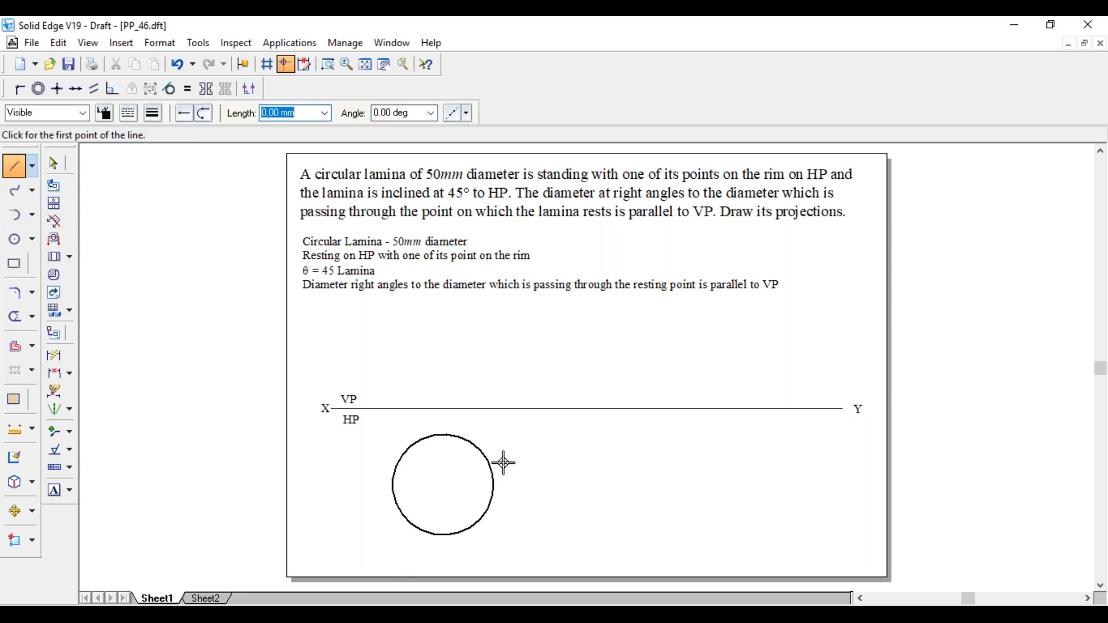
left_click(448, 486)
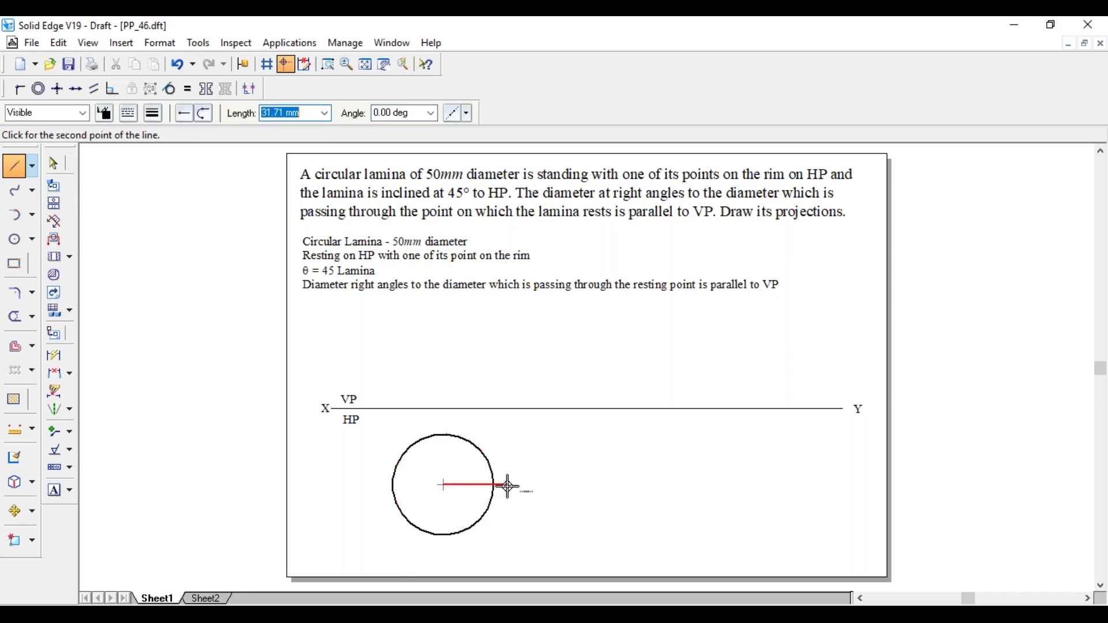
right_click(512, 465)
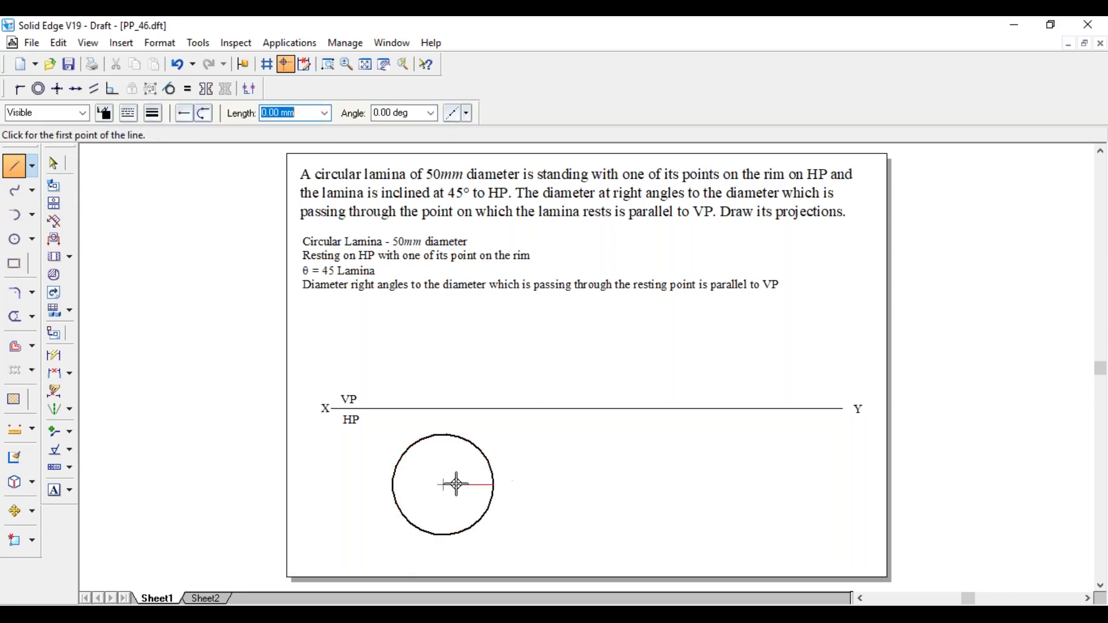
left_click(444, 484)
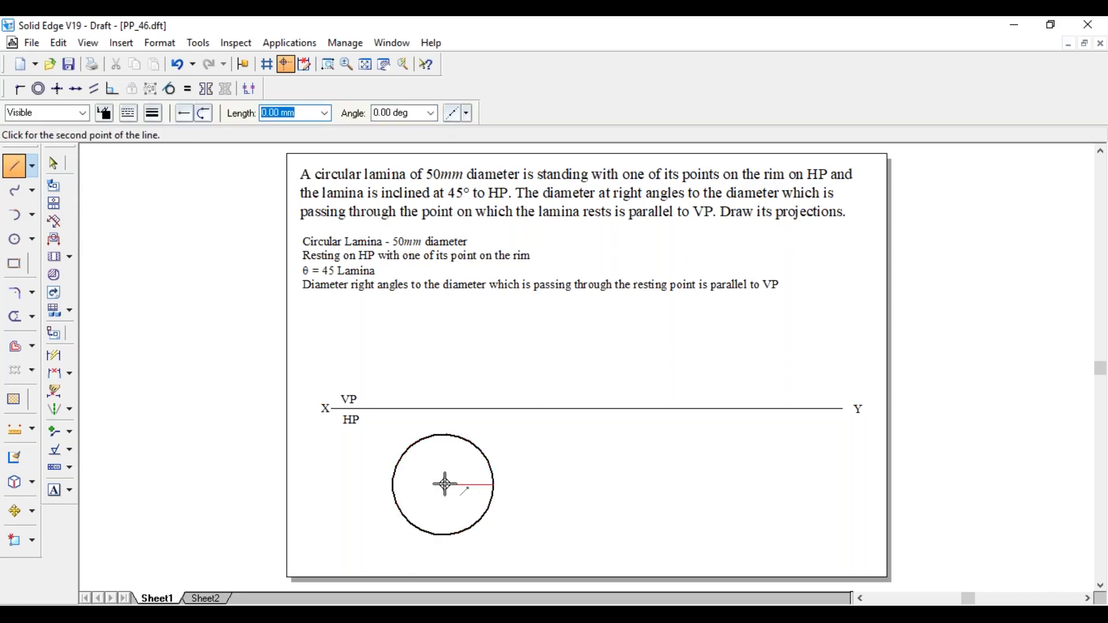
left_click(443, 434)
right_click(462, 479)
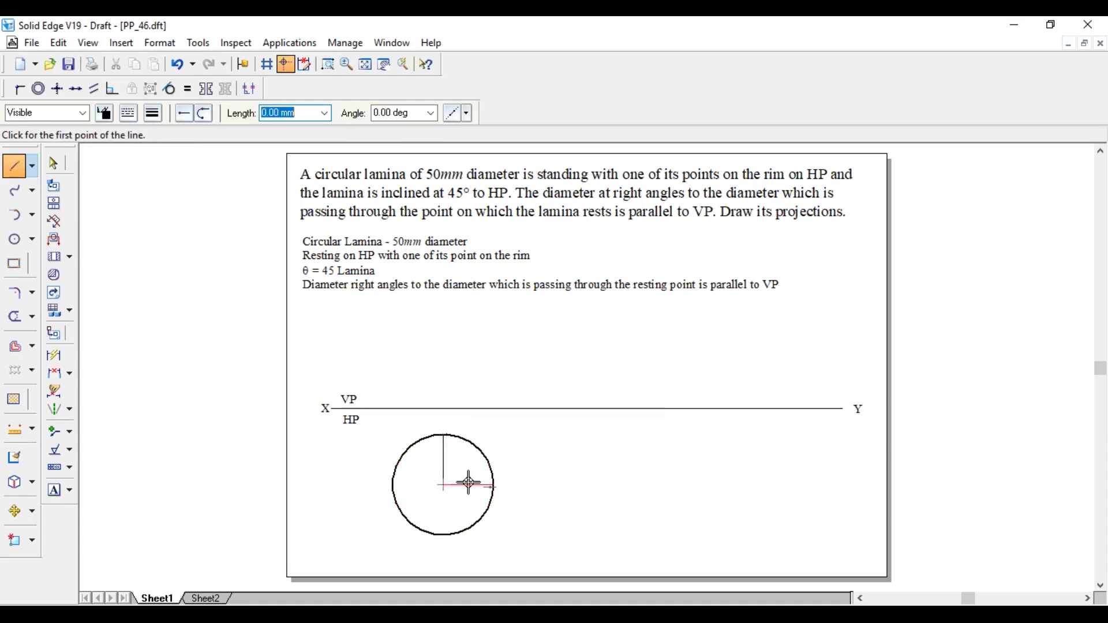
Draw a 25 mm line at 45° from the circle's centre to the rim.
left_click(444, 485)
type("25")
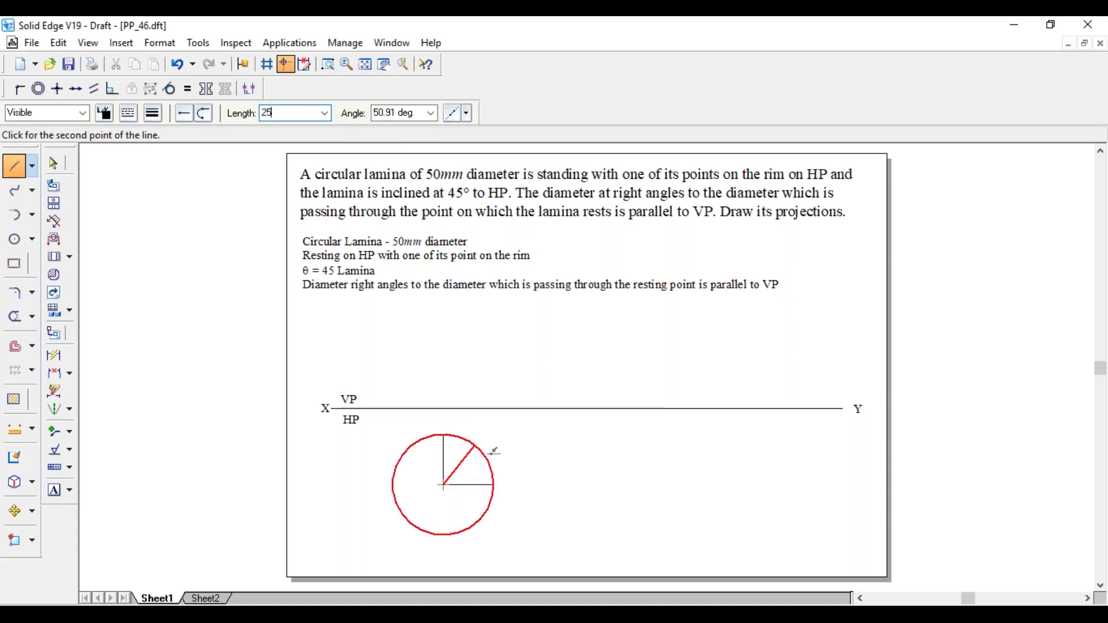
key("Tab")
type("45")
key("Tab")
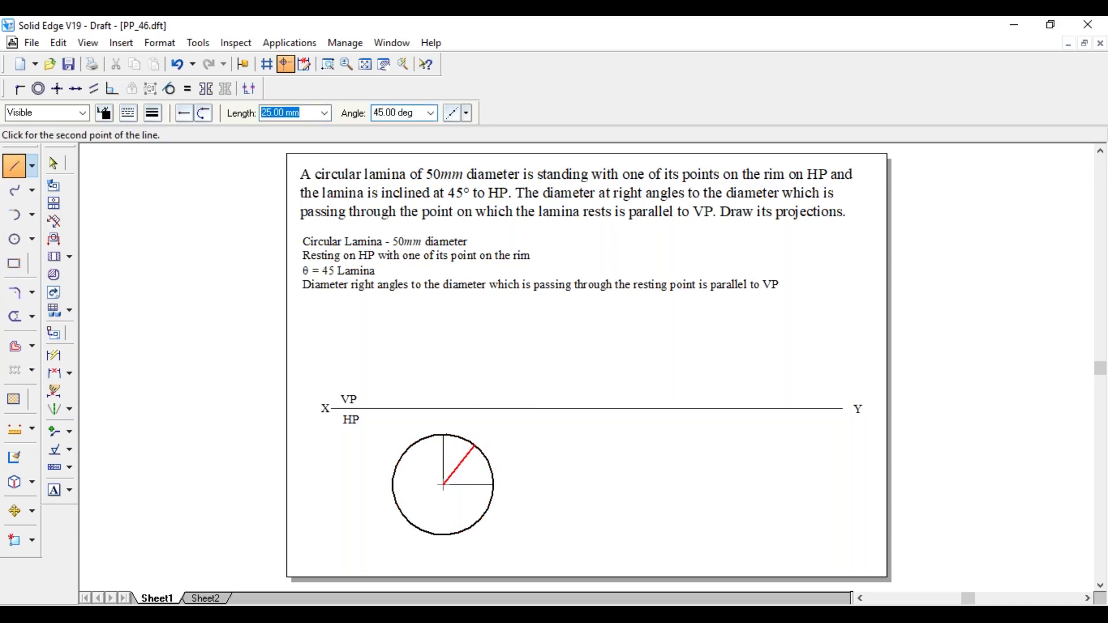
left_click(495, 451)
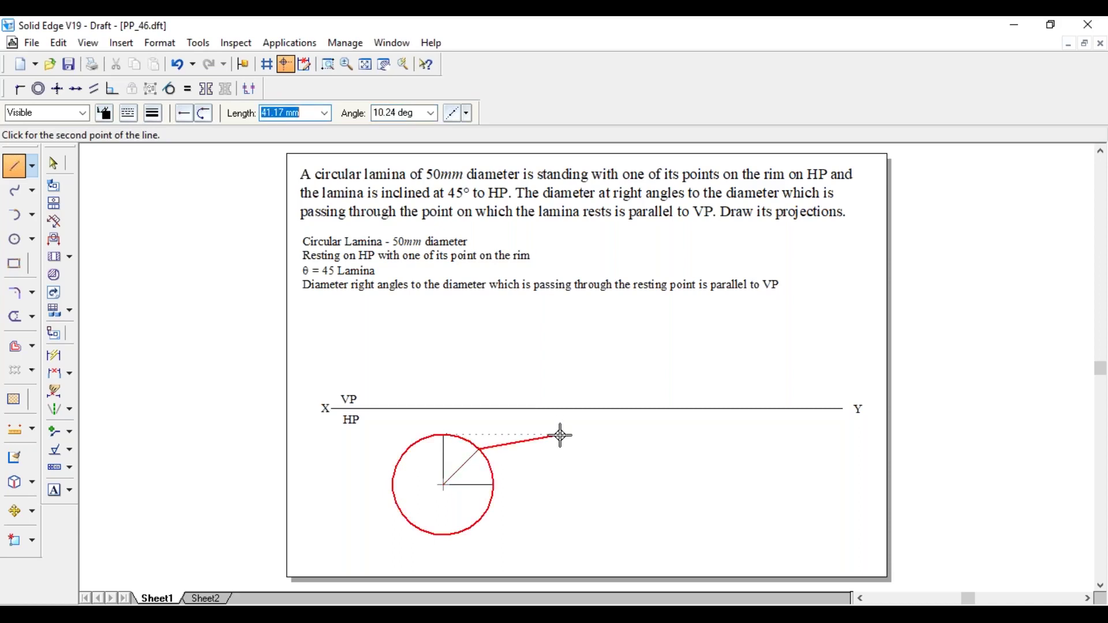
Draw a 25 mm line at 135° from the circle's centre to the rim.
right_click(442, 487)
left_click(443, 485)
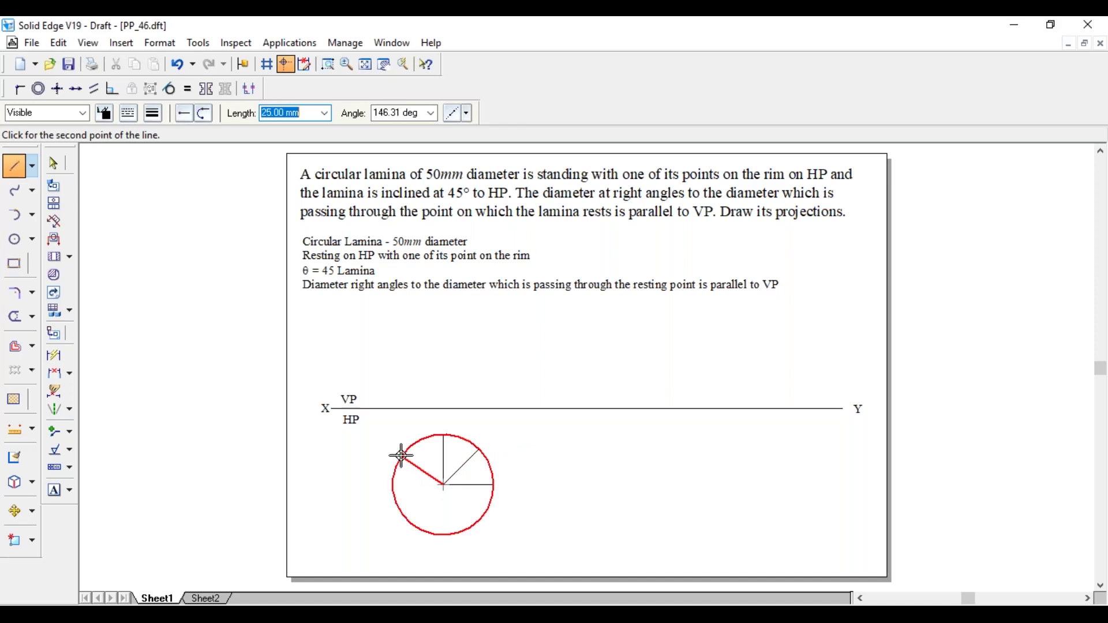
key("Tab")
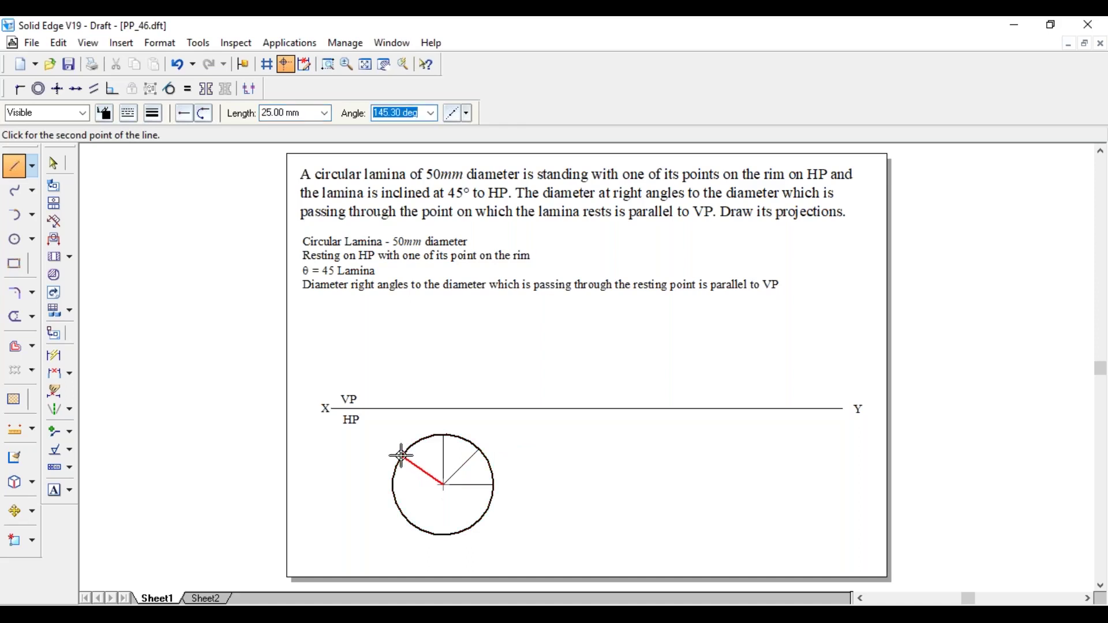
type("135")
key("Tab")
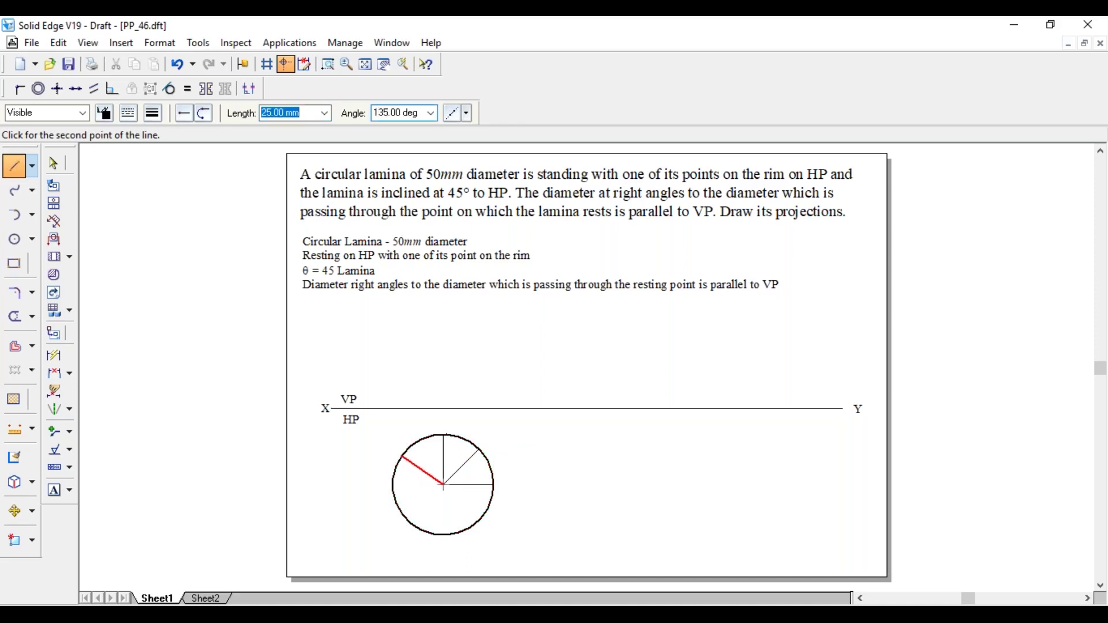
key("Return")
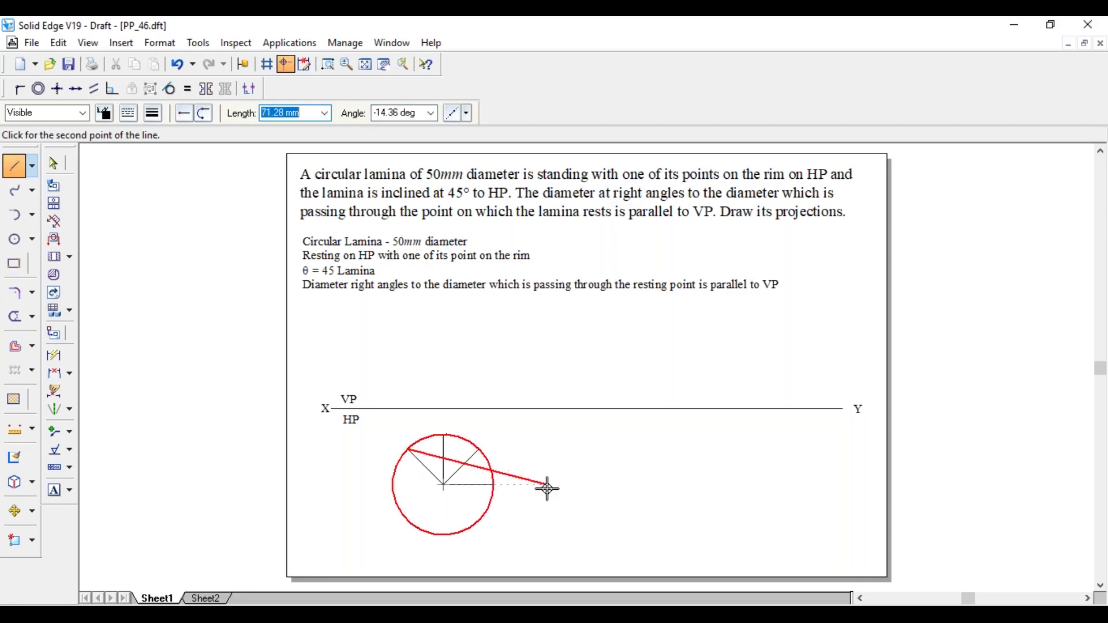
key("Escape")
Extend the four radial lines through the centre to the opposite rim, dividing the circle into eight parts.
left_click(32, 317)
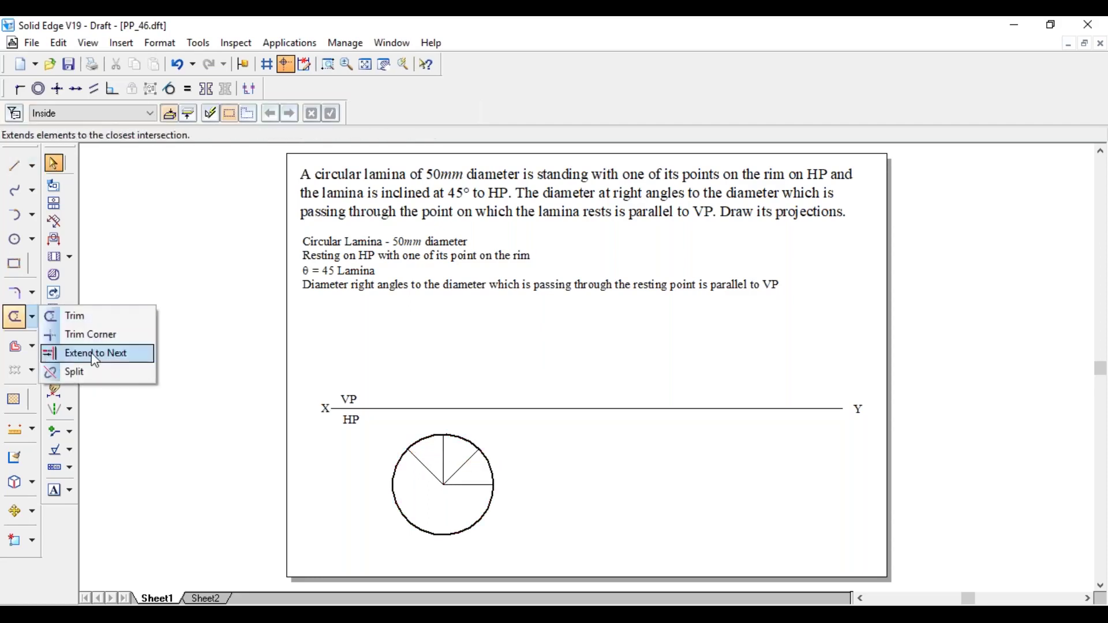
left_click(87, 353)
mouse_move(461, 475)
left_mouse_down()
mouse_move(463, 488)
mouse_move(460, 467)
left_mouse_up()
left_click(445, 460)
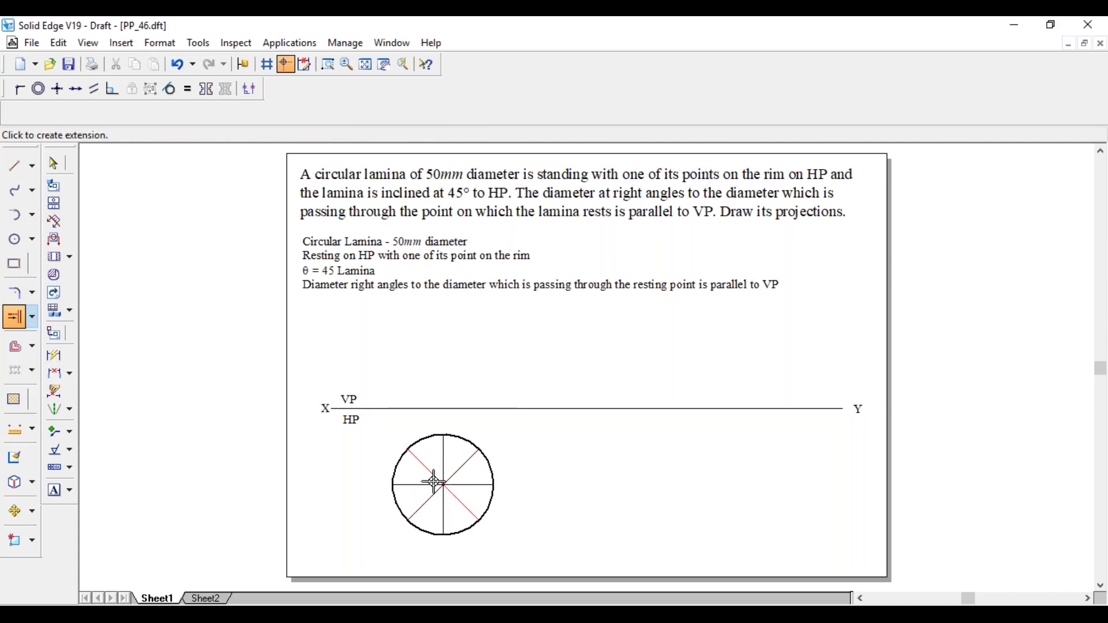
left_click(446, 481)
key("Escape")
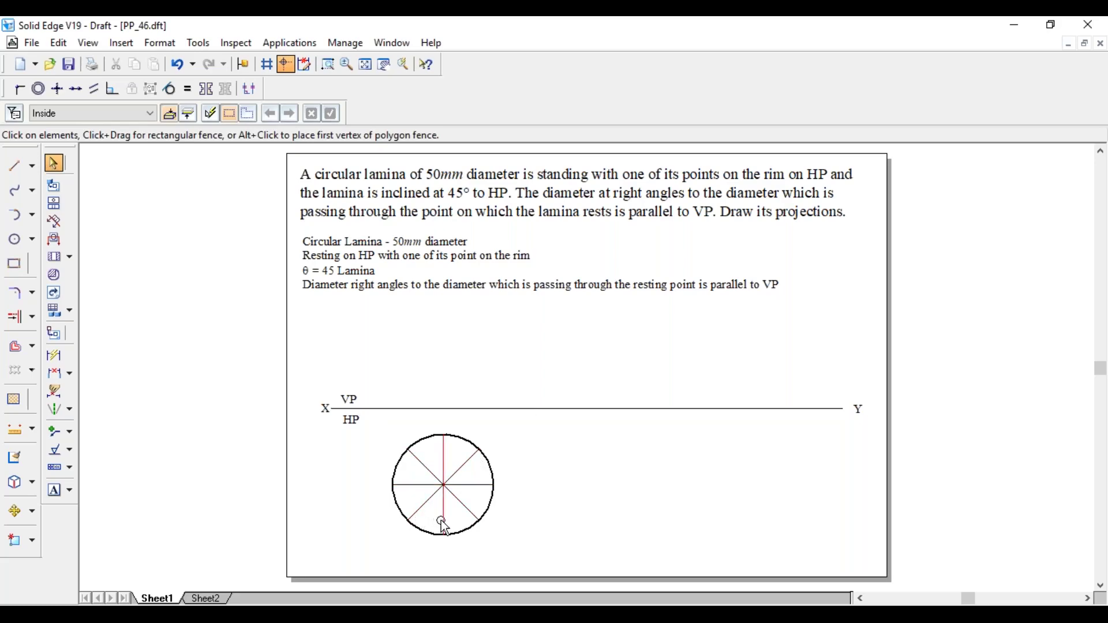
Dimension the circle's diameter, placing the text outside its lower-left rim.
left_click(55, 356)
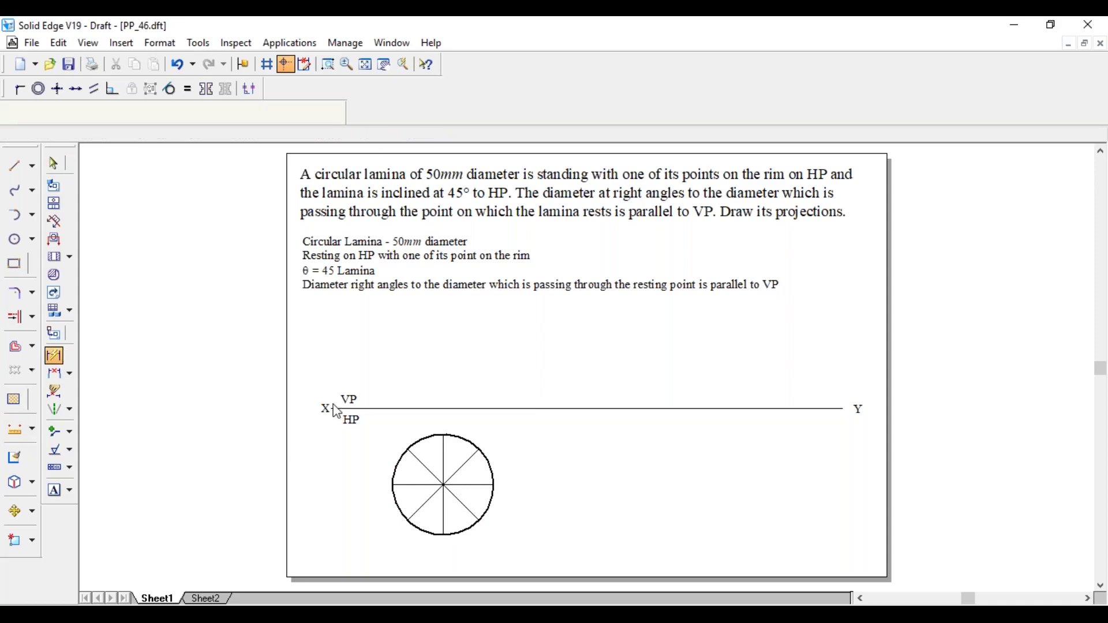
left_click(394, 501)
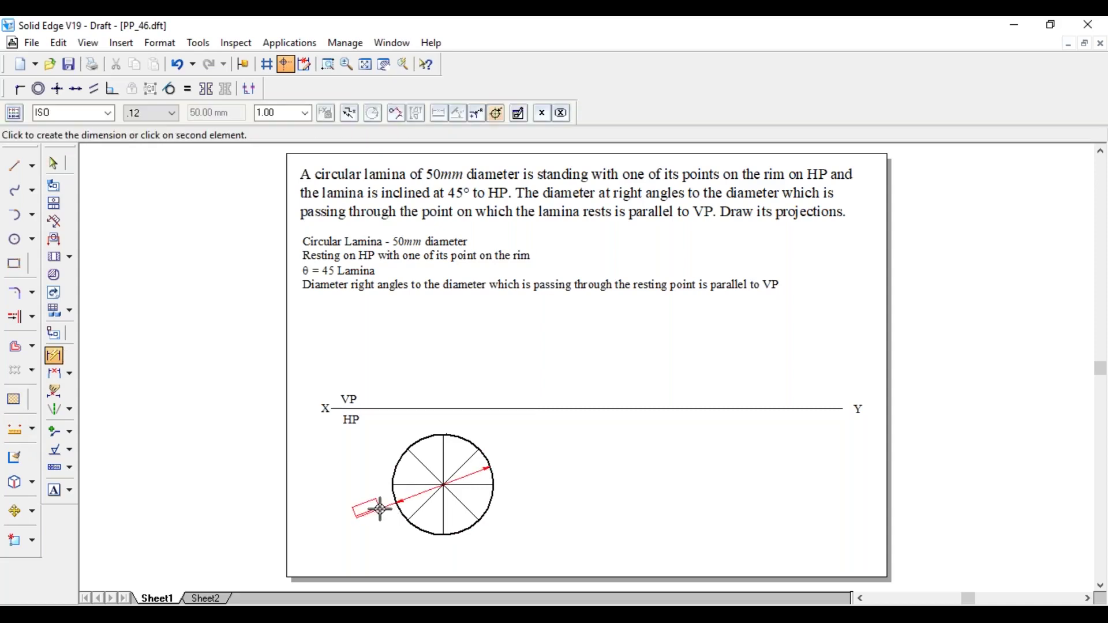
left_click(381, 509)
key("Escape")
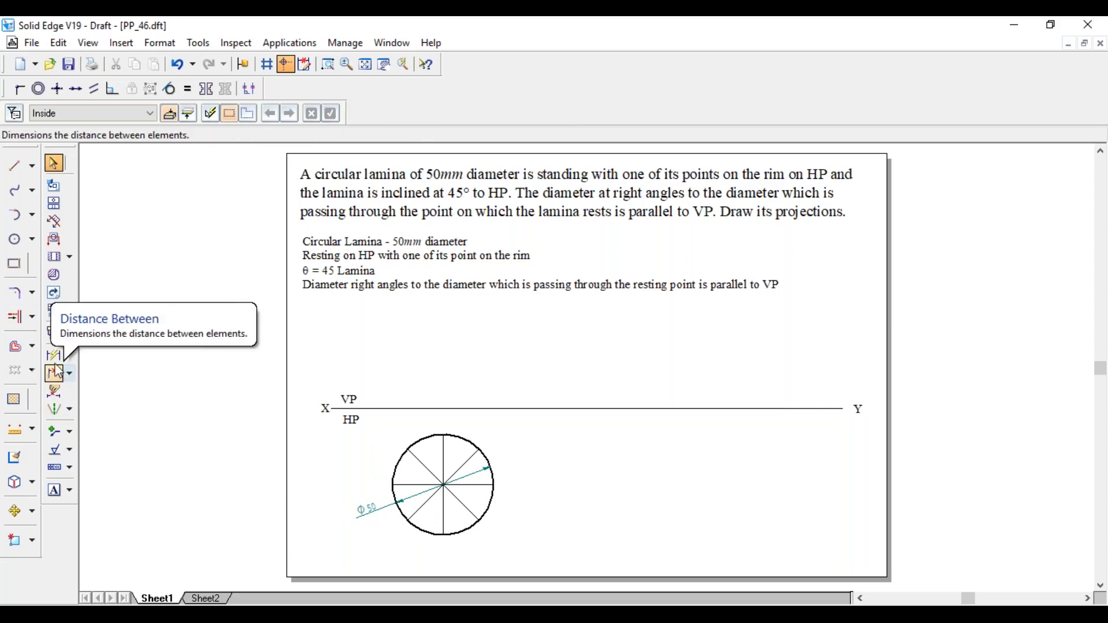
Label the eight division points on the rim a to h counterclockwise, starting with a at the leftmost point.
left_click(57, 491)
left_click(380, 483)
type("a")
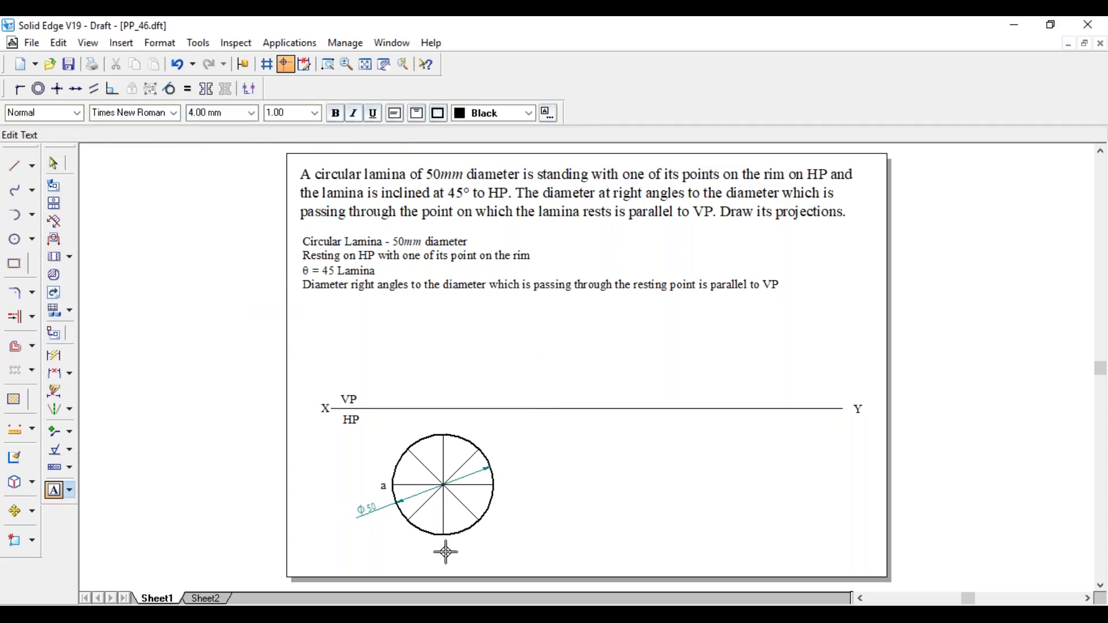
left_click(399, 522)
type("b")
left_click(442, 543)
type("c")
left_click(482, 527)
type("d")
left_click(499, 472)
type("e")
left_click(473, 427)
type("f")
left_click(437, 422)
type("g")
left_click(398, 436)
type("h")
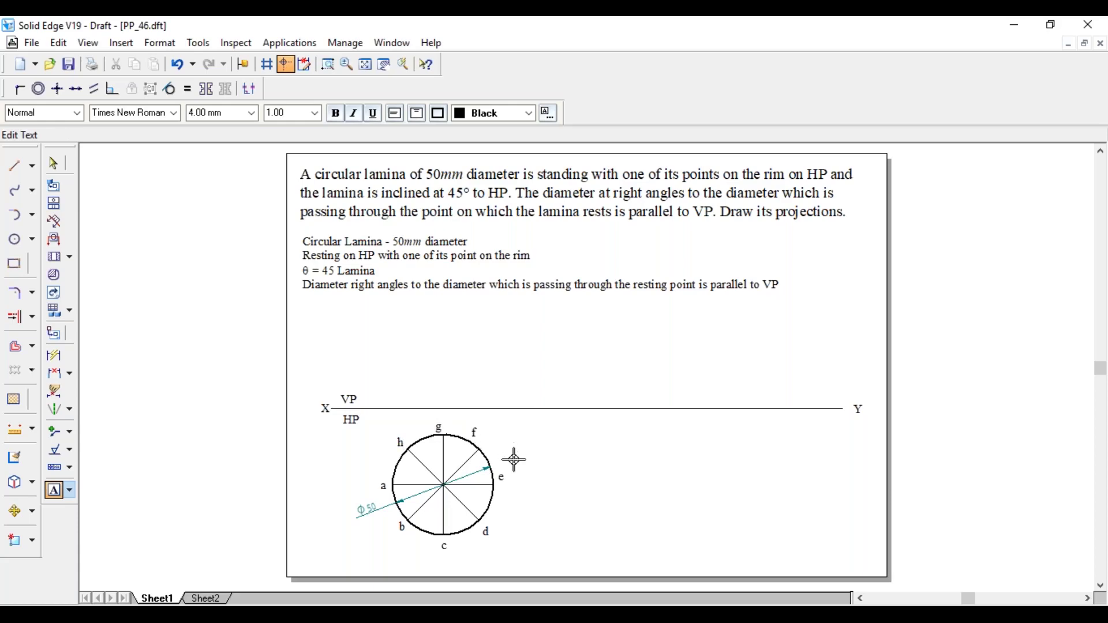
key("Escape")
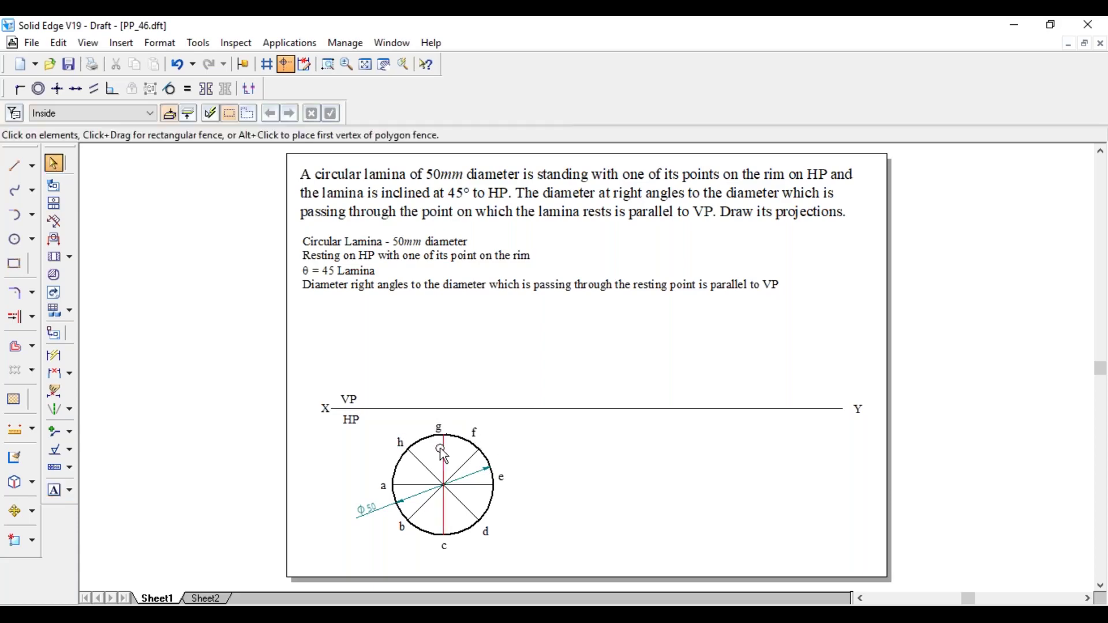
Turn on Maintain Relationships and draw vertical projector lines from rim points a and b up to the XY line.
left_click(198, 42)
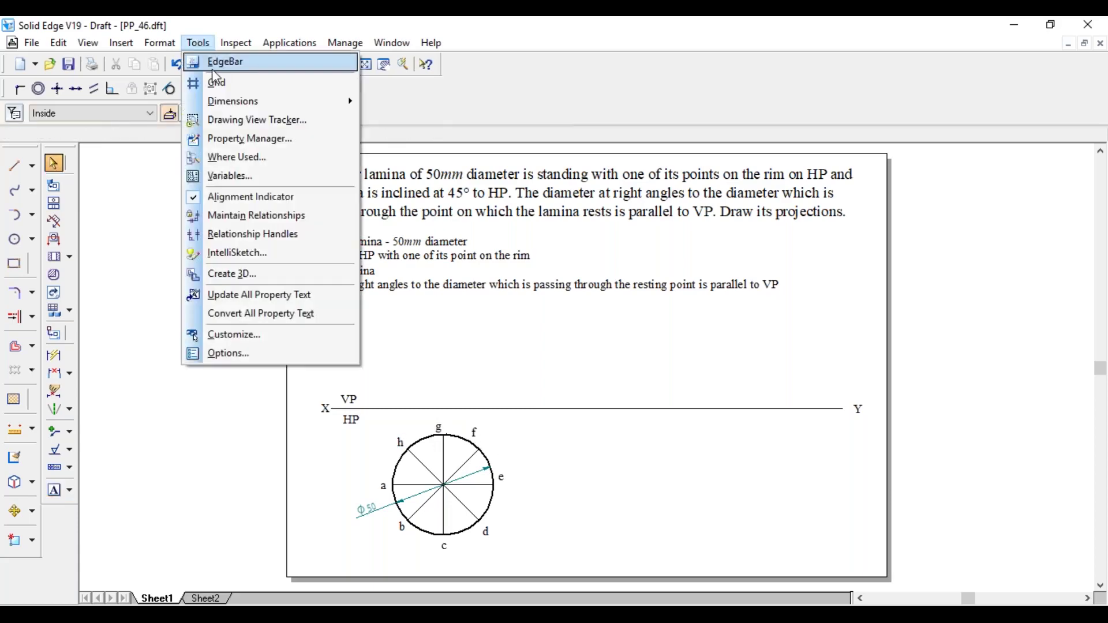
left_click(249, 216)
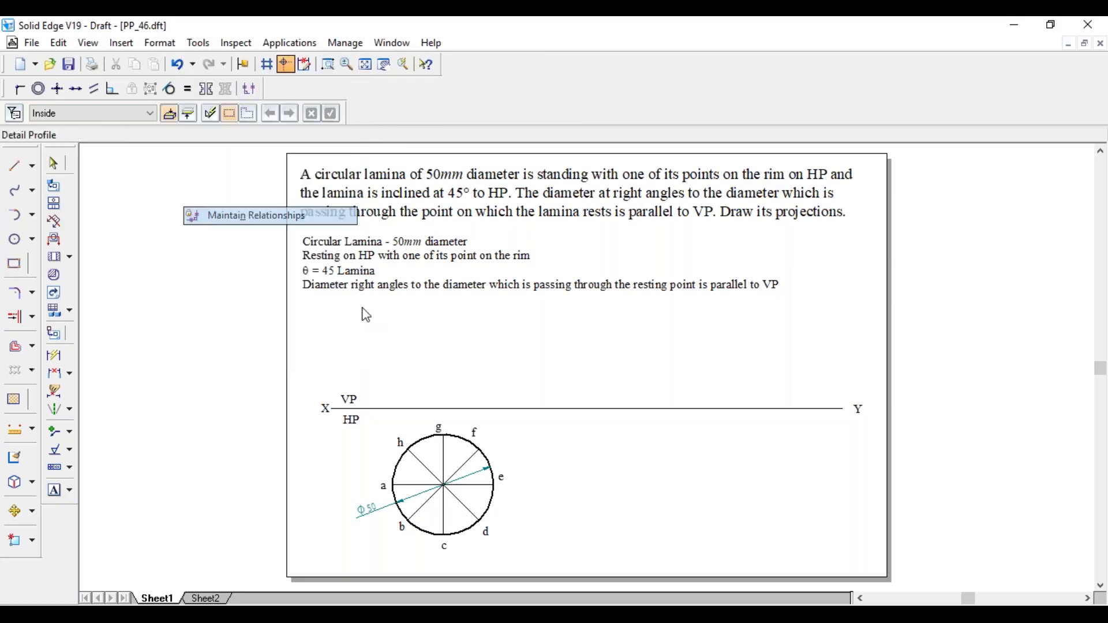
key("l")
left_click(392, 485)
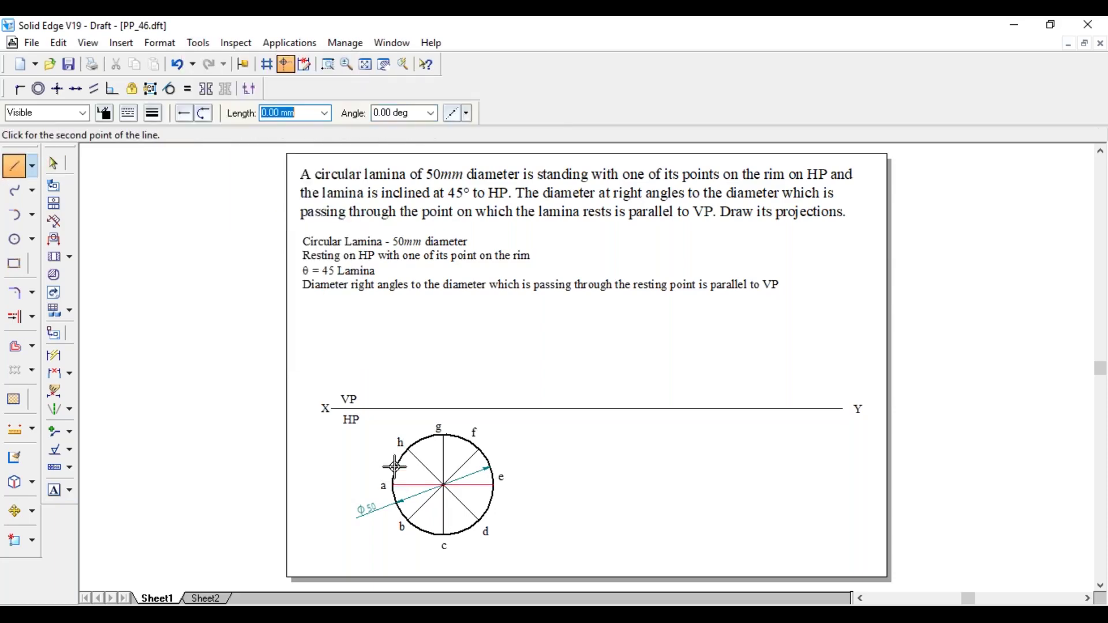
left_click(393, 409)
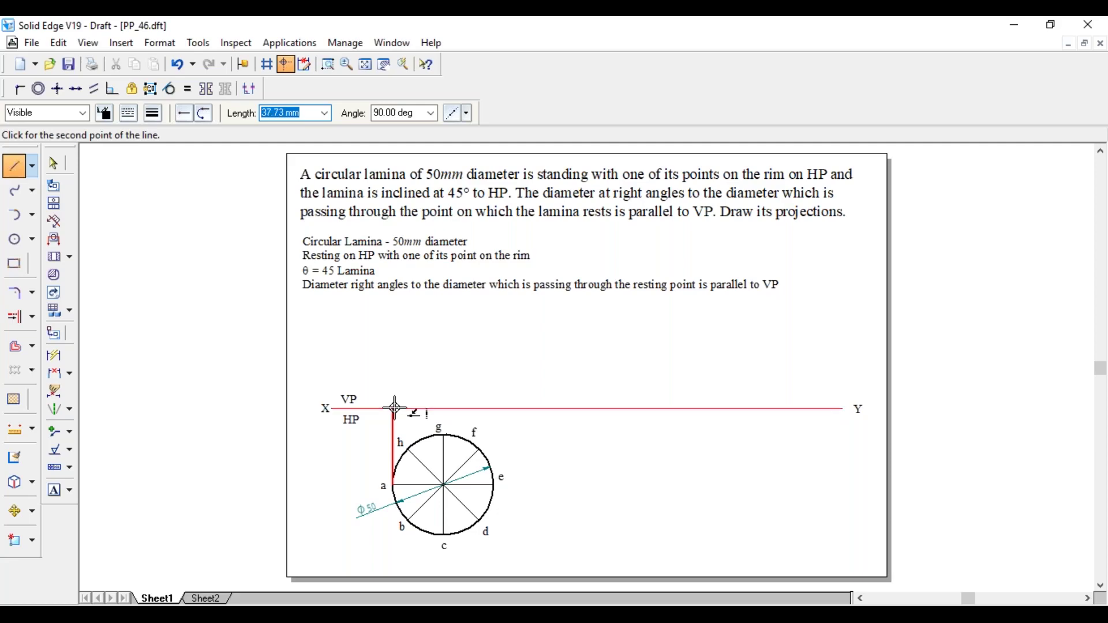
right_click(398, 398)
left_click(411, 507)
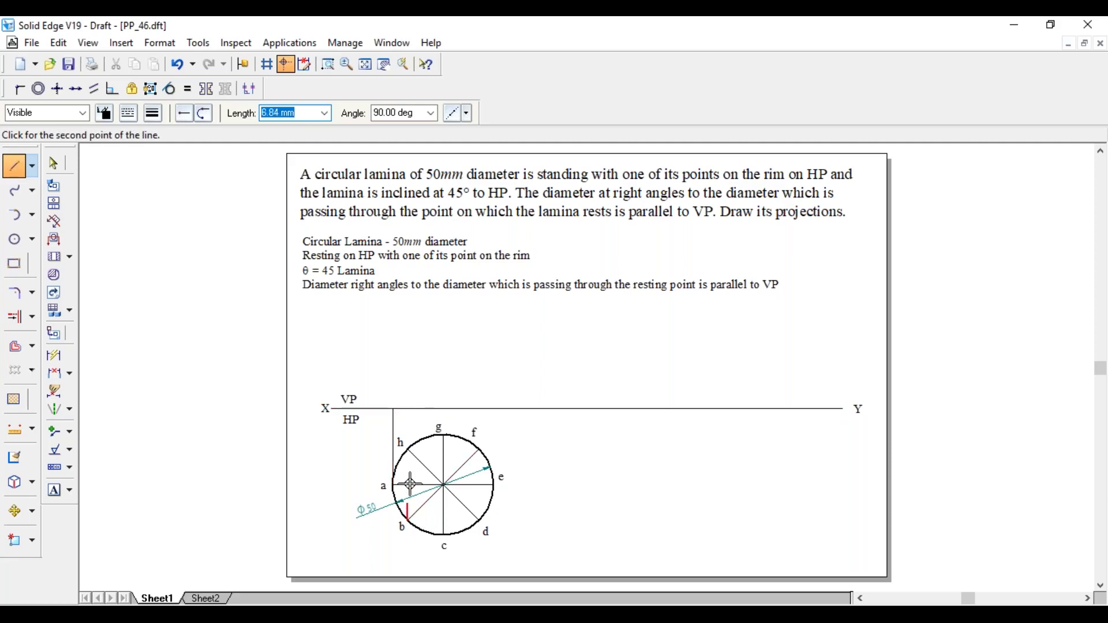
left_click(410, 408)
right_click(412, 396)
Draw vertical projector lines from rim points c, d and e up to the XY line.
left_click(443, 535)
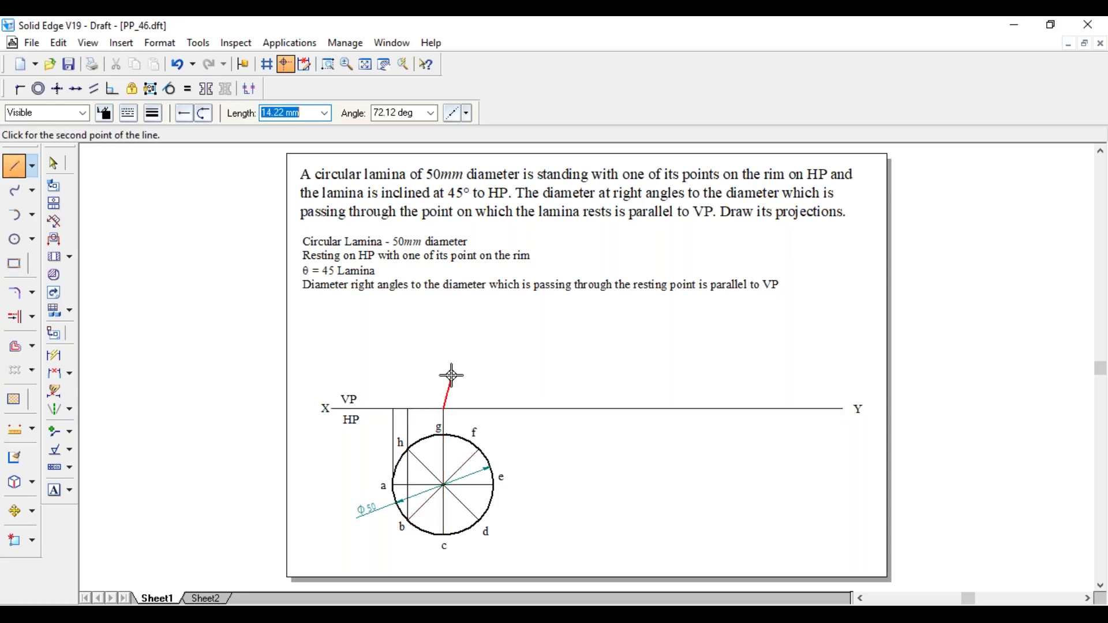
left_click(443, 409)
right_click(448, 404)
left_click(444, 486)
left_click(480, 520)
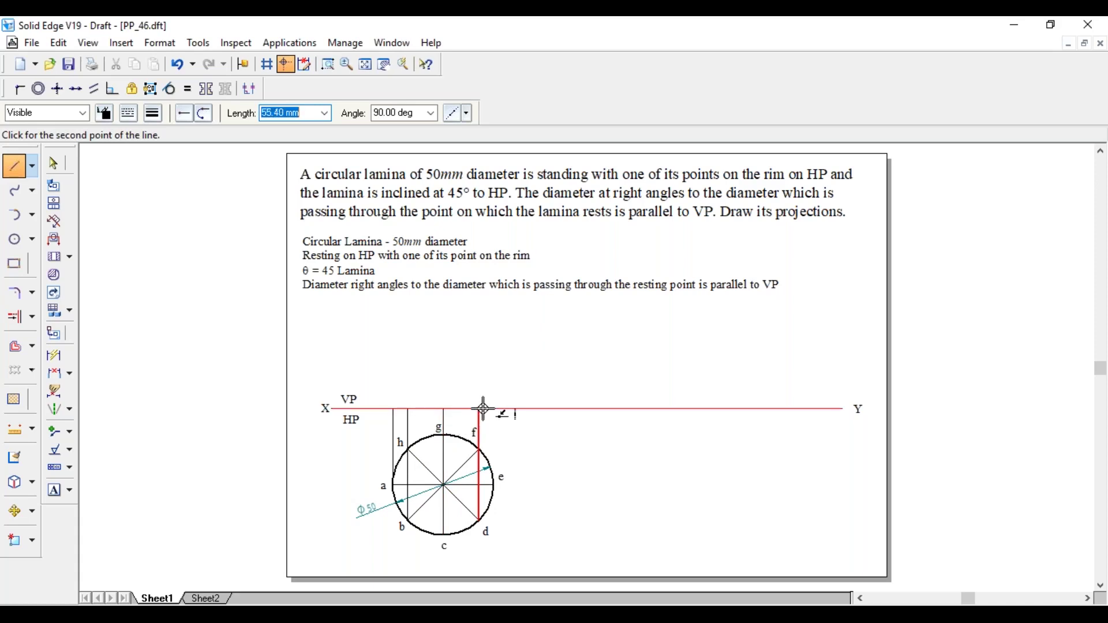
left_click(484, 408)
right_click(482, 411)
left_click(493, 468)
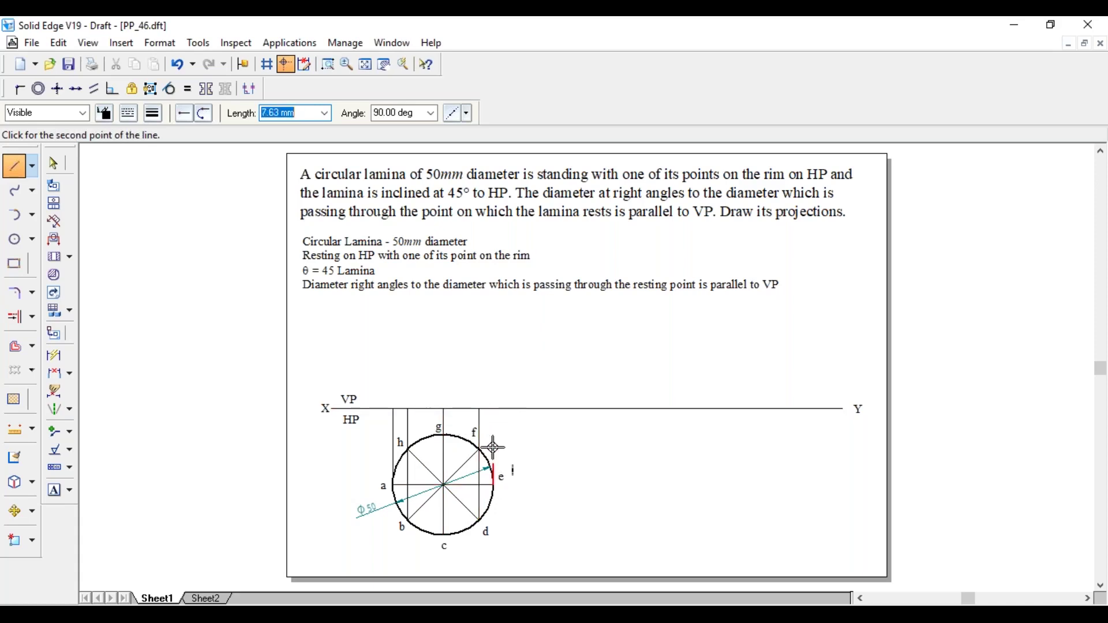
left_click(494, 408)
key("Escape")
Draw the lamina's 50 mm edge-view line along XY between the projectors of a and e.
left_click(14, 167)
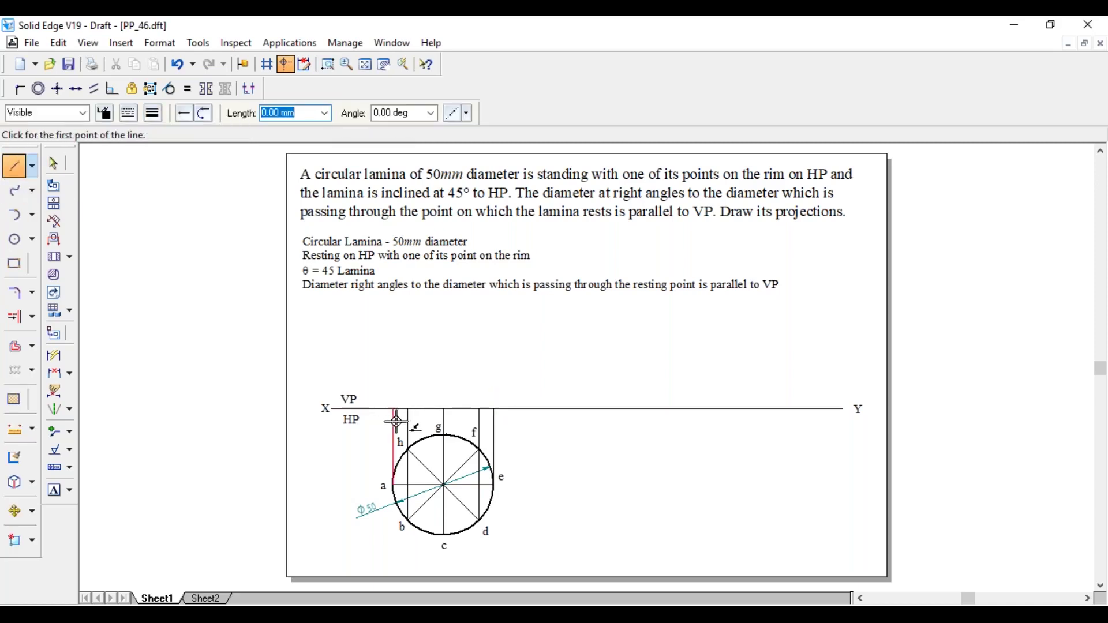
left_click(394, 409)
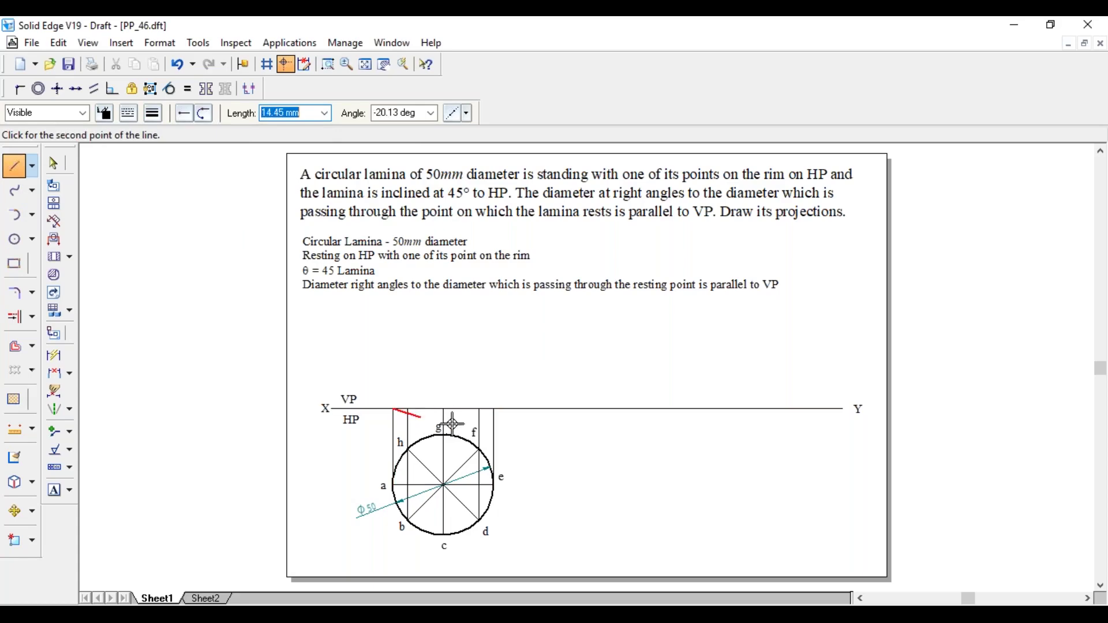
left_click(495, 409)
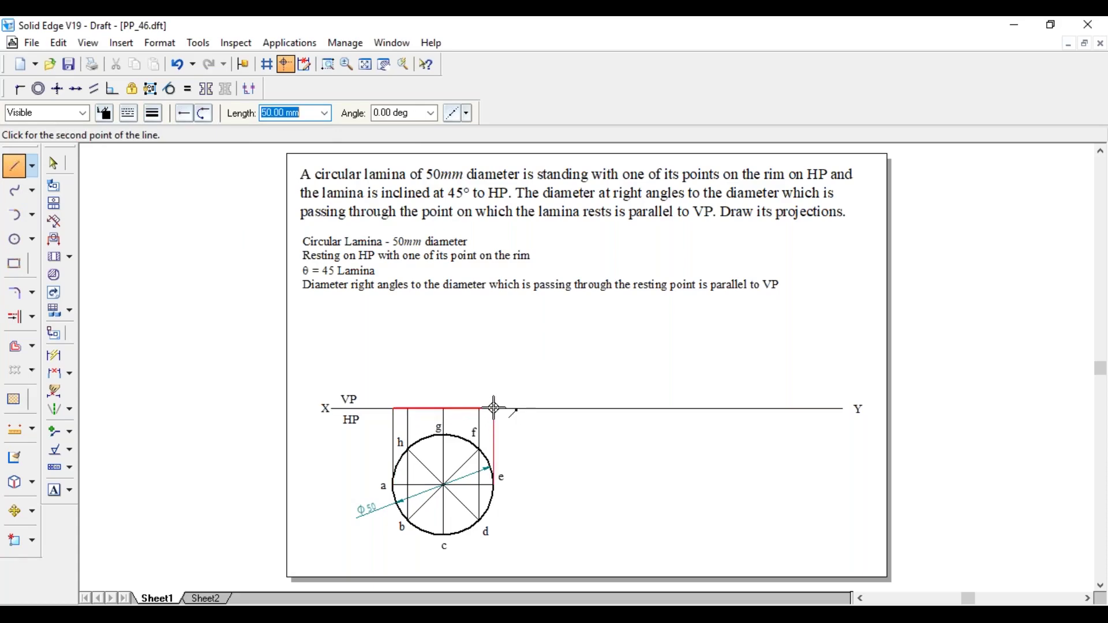
key("Escape")
Label the projected points above XY as a', b'(h'), c'(g'), d'(f) and e'.
left_click(58, 491)
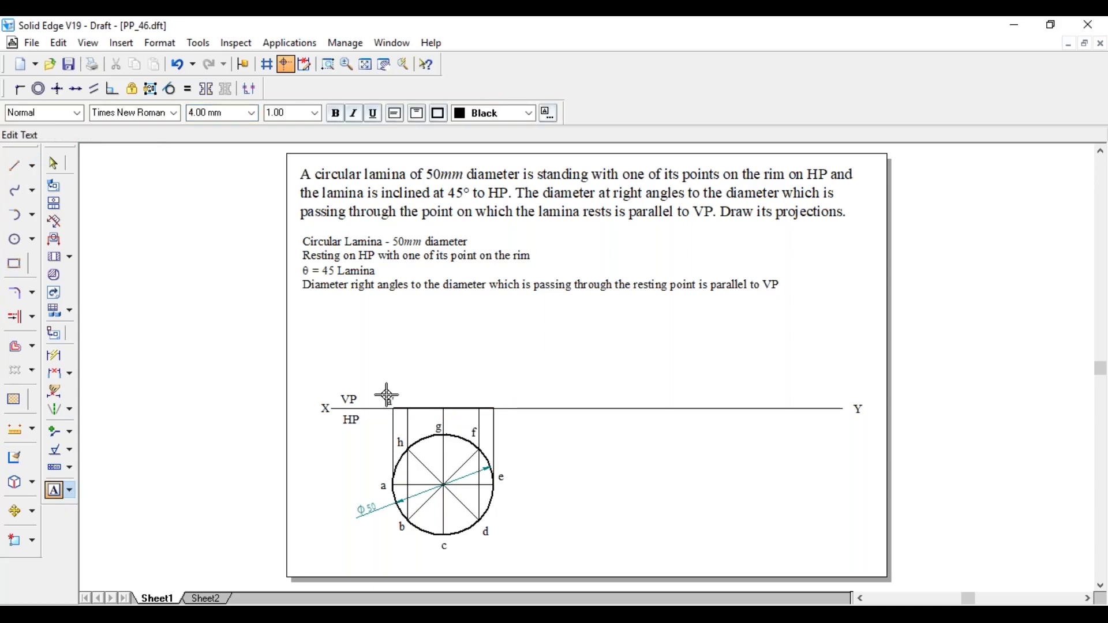
left_click(389, 398)
type("a' b'(h') c'(g') d'(f) e")
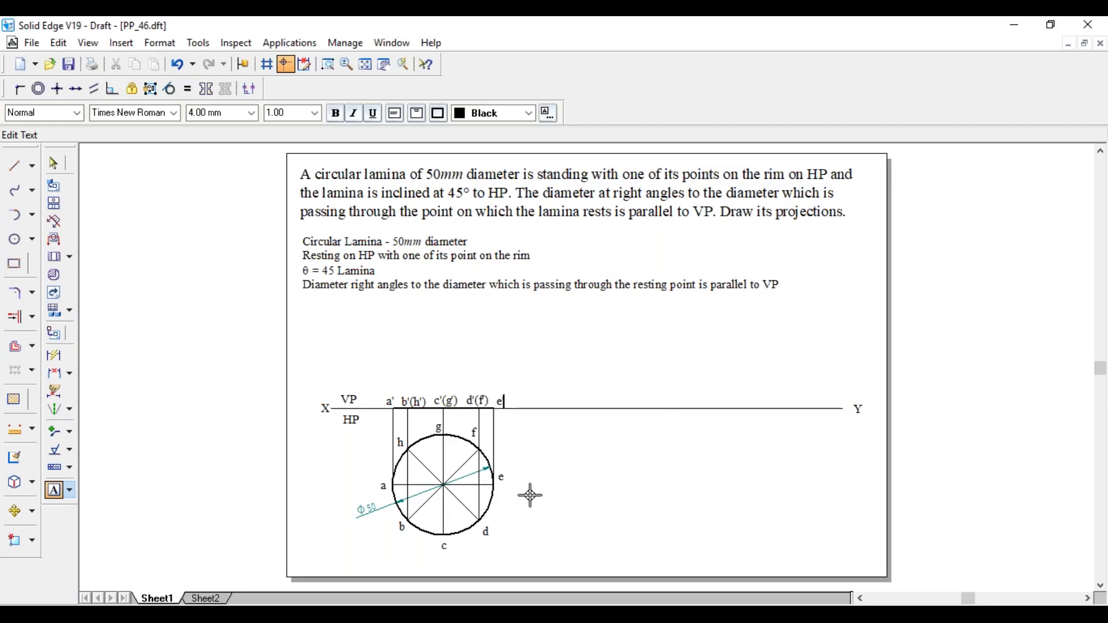
key("Escape")
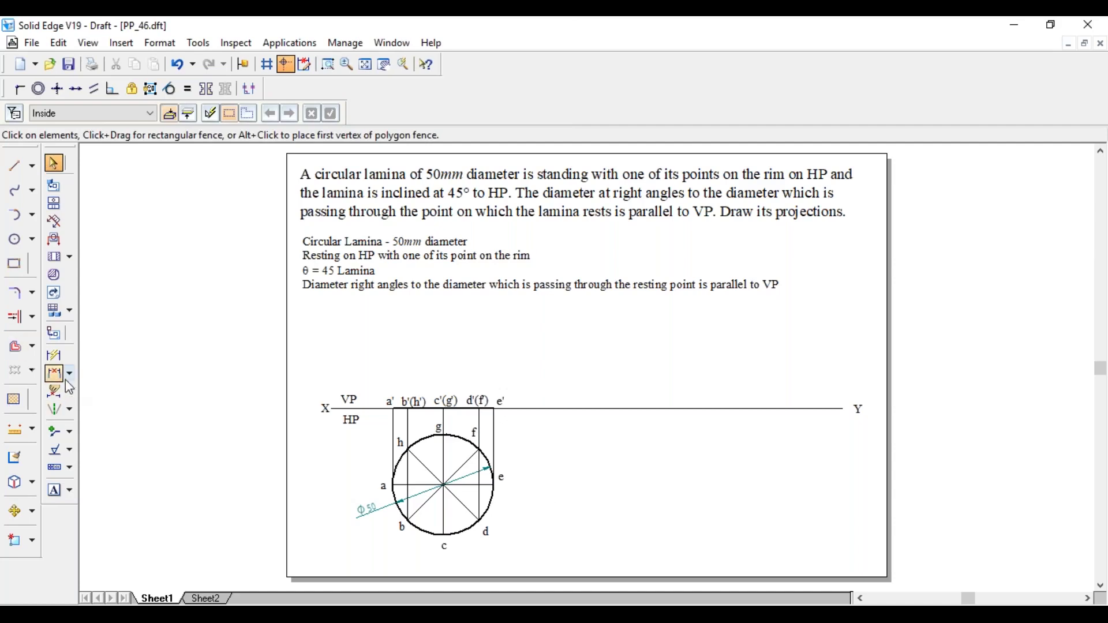
Add upward leader arrowheads on the five vertical projector lines between the circle and XY.
left_click(63, 434)
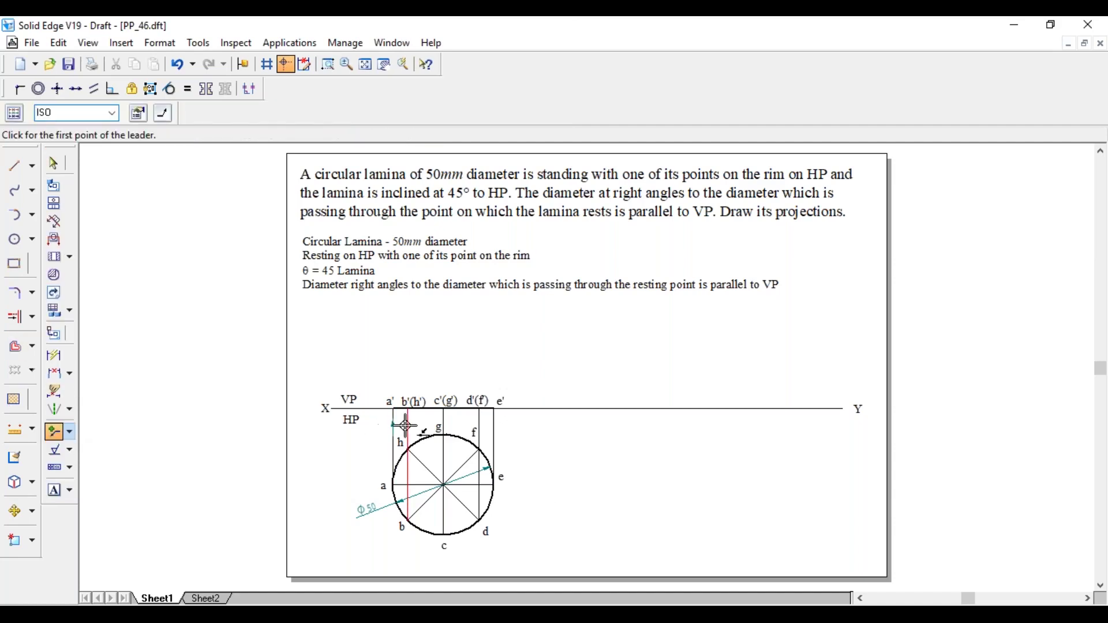
left_click(393, 424)
left_click(414, 426)
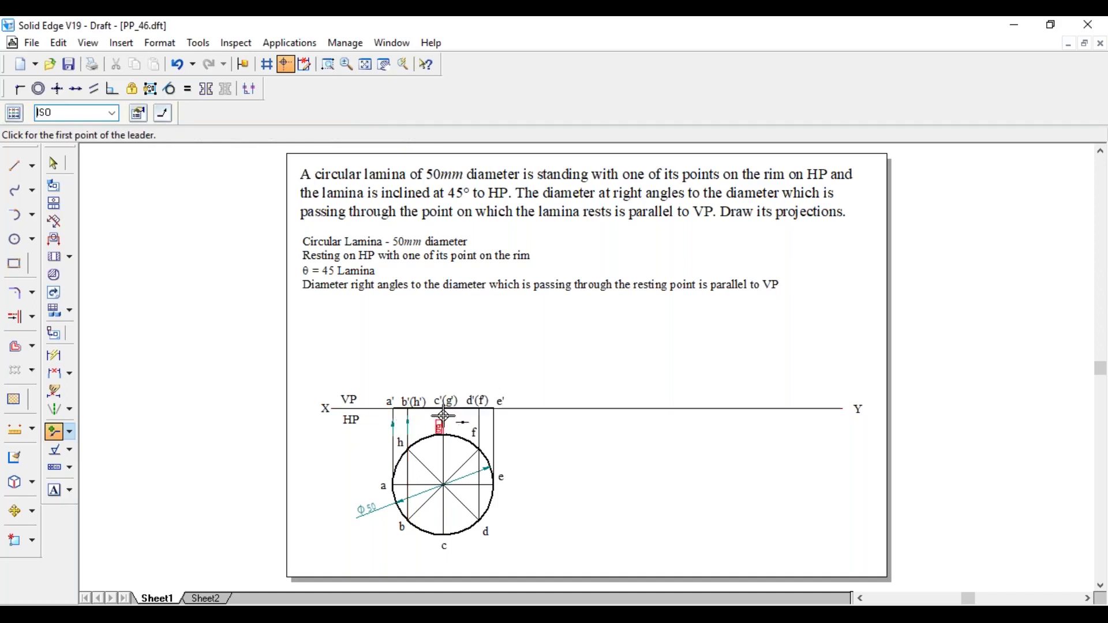
left_click(443, 448)
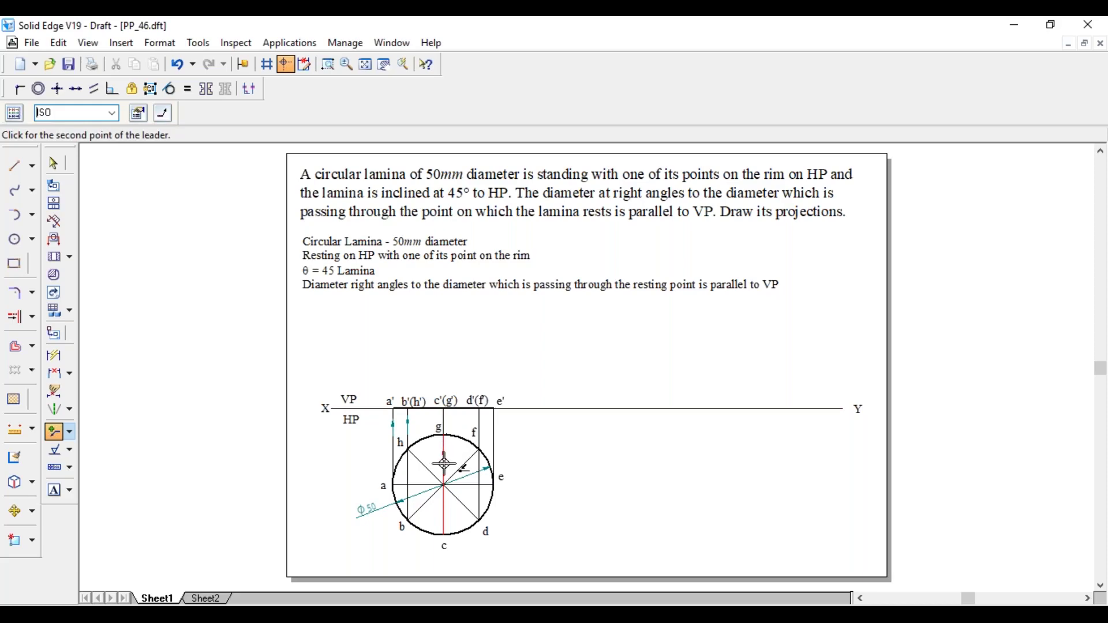
left_click(444, 456)
left_click(480, 419)
left_click(479, 426)
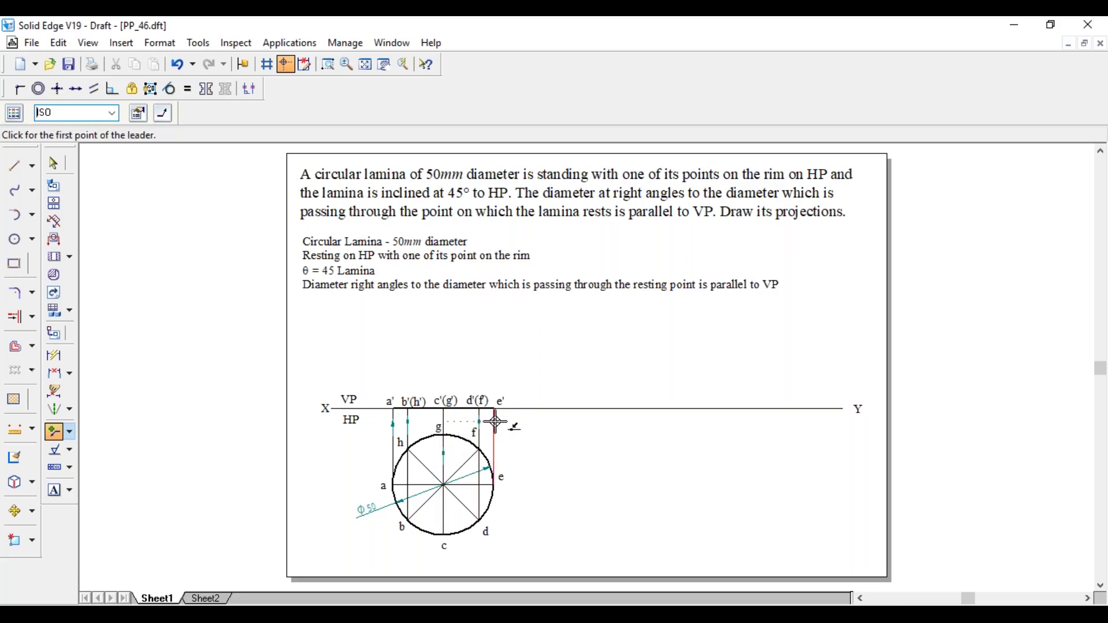
left_click(495, 422)
left_click(495, 430)
key("Escape")
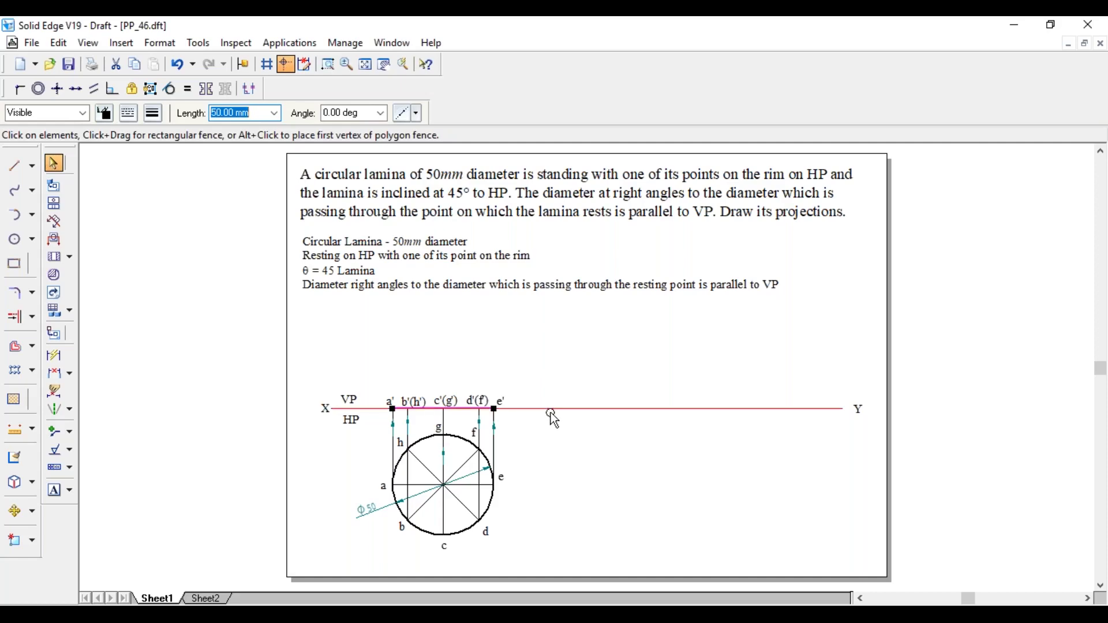
Place a copy of the 50 mm edge-view line farther along XY, beyond the first front view.
left_click(21, 514)
left_click(459, 408)
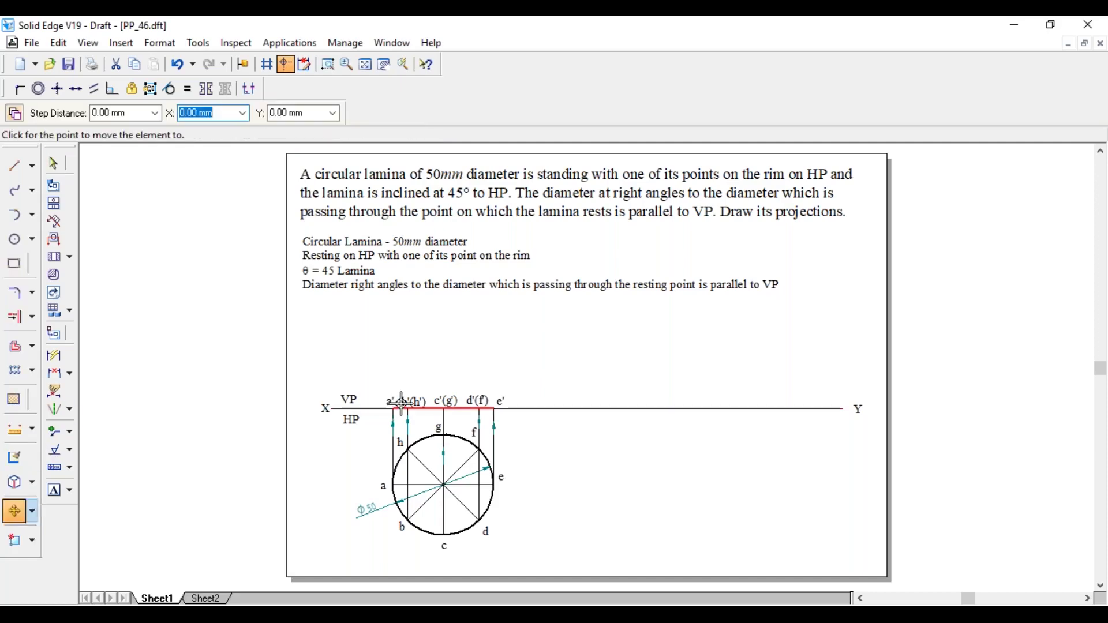
left_click(546, 409)
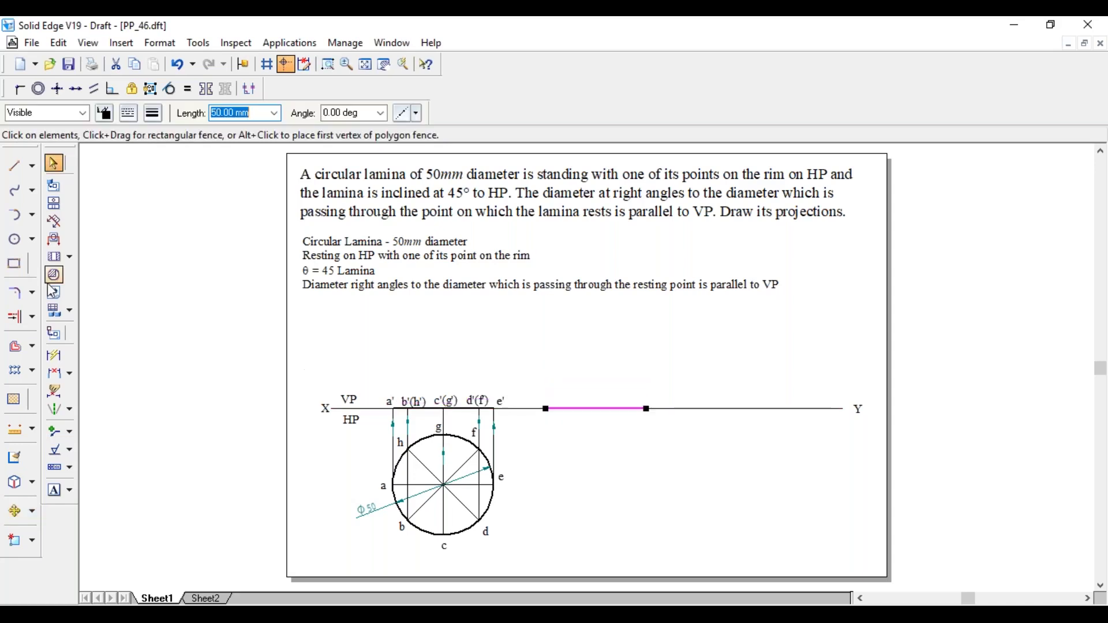
Rotate the copied edge-view line 45° upward about its left endpoint on XY.
left_click(35, 512)
left_click(78, 412)
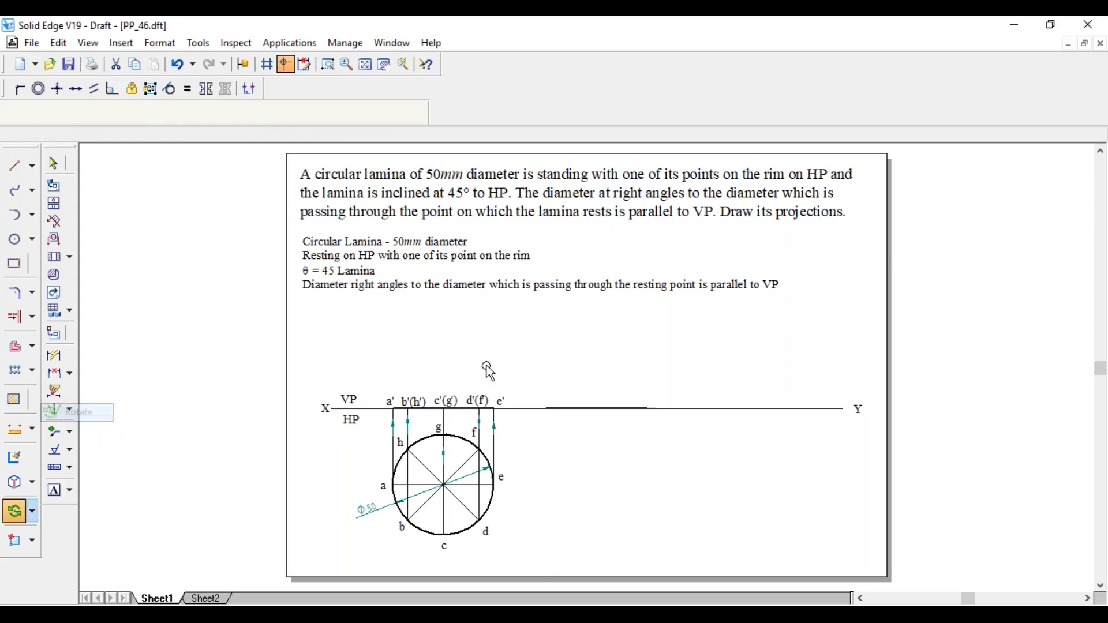
left_click(545, 408)
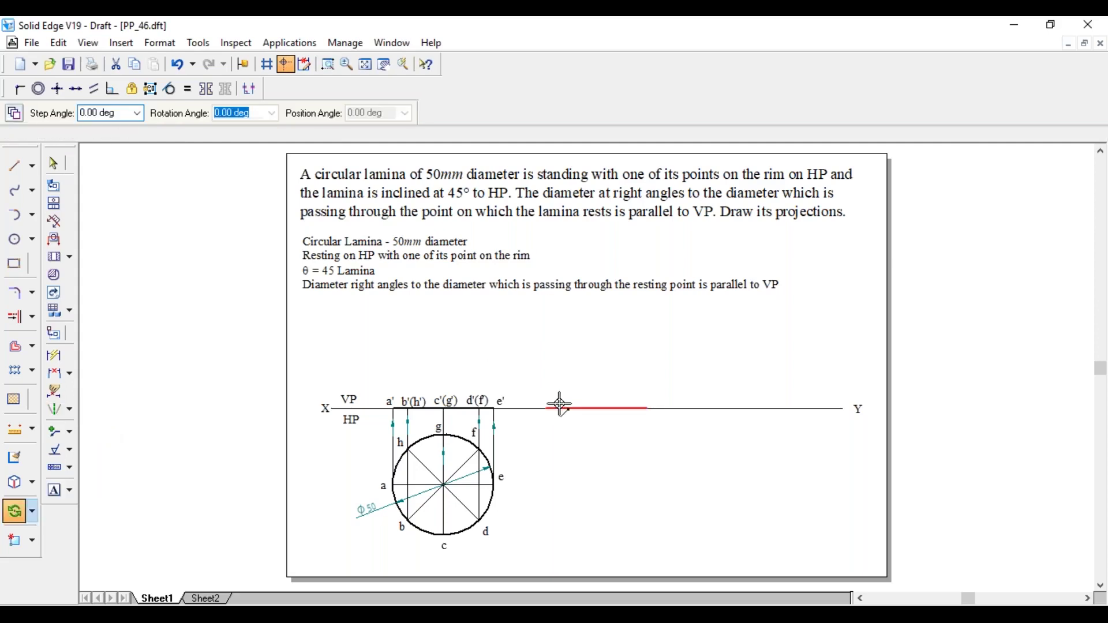
left_click(645, 407)
type("45")
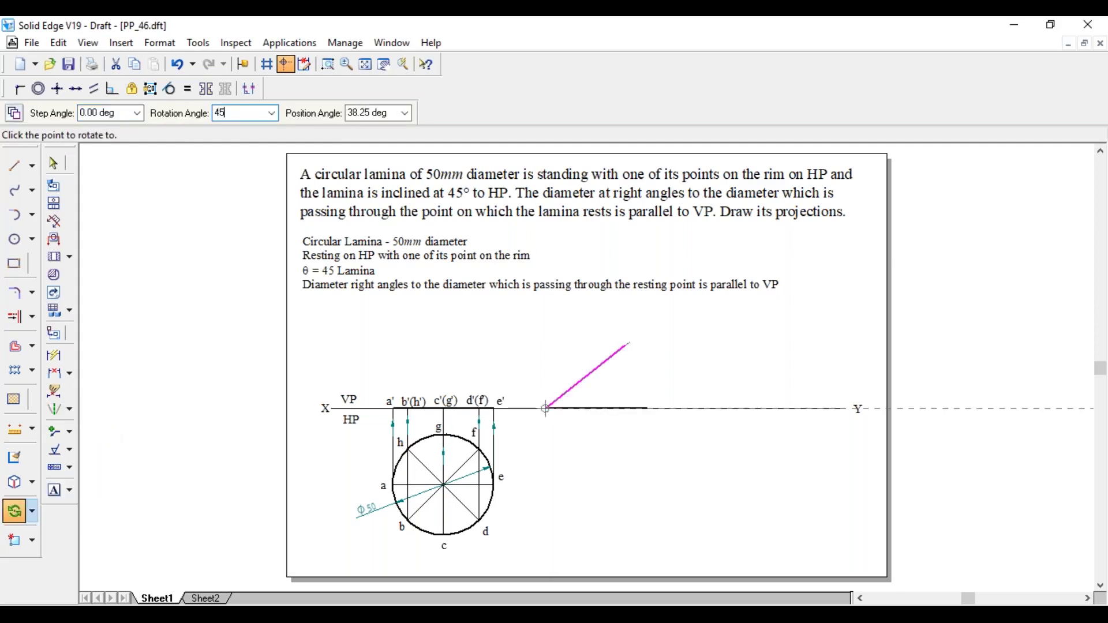
key("Tab")
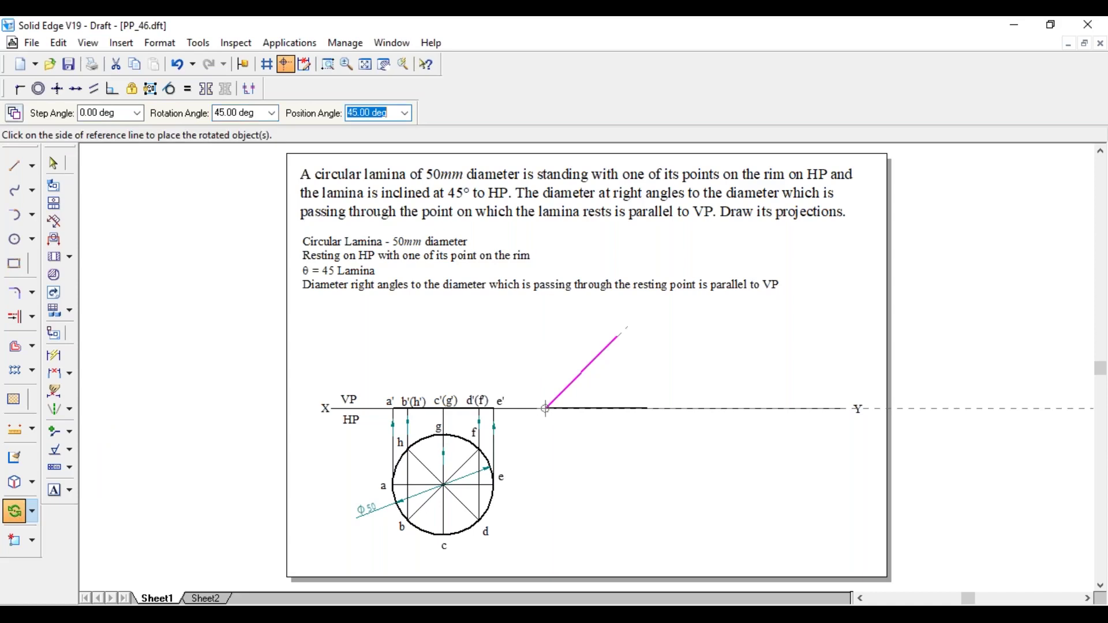
left_click(563, 450)
left_click(565, 453)
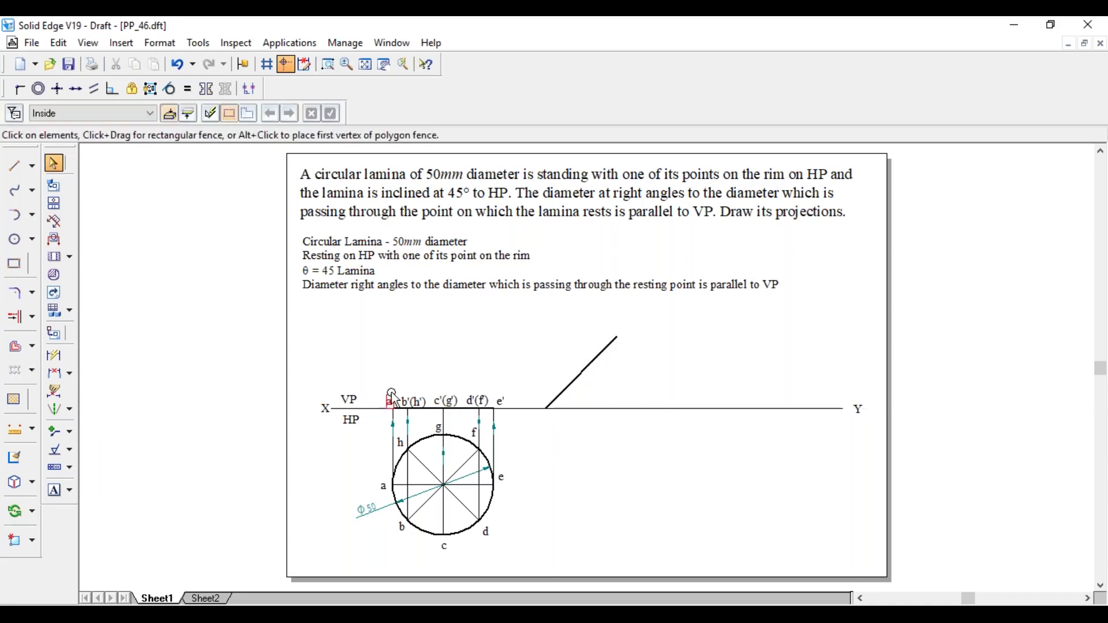
Copy the labels a' and e' to the lower and upper ends of the inclined line.
key("ctrl+v")
left_click(569, 434)
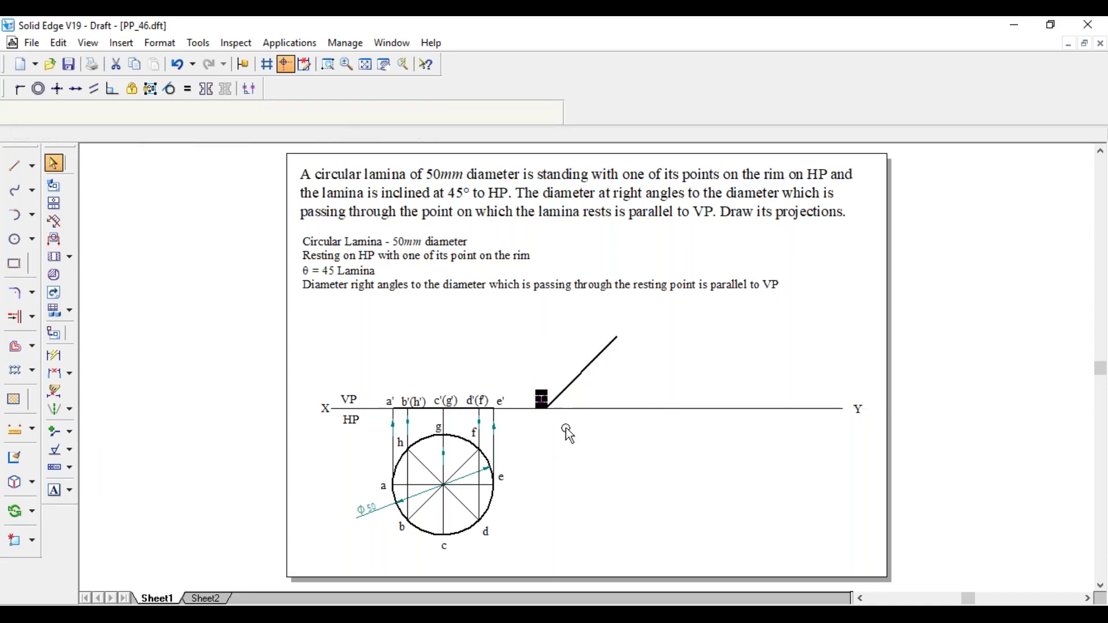
key("ctrl+v")
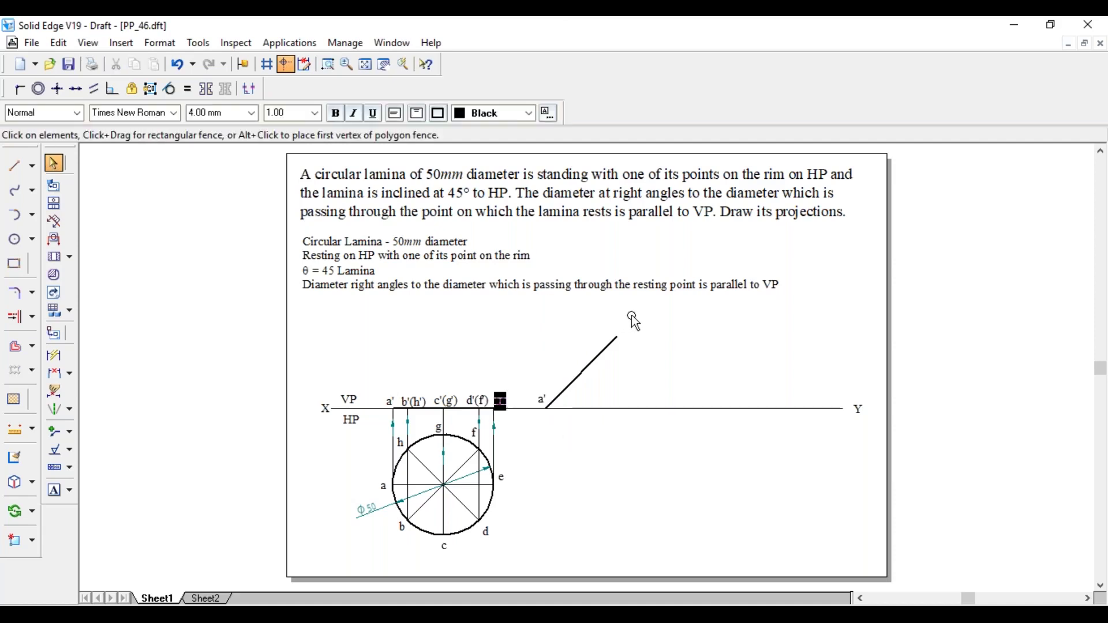
left_click(629, 324)
left_click(657, 358)
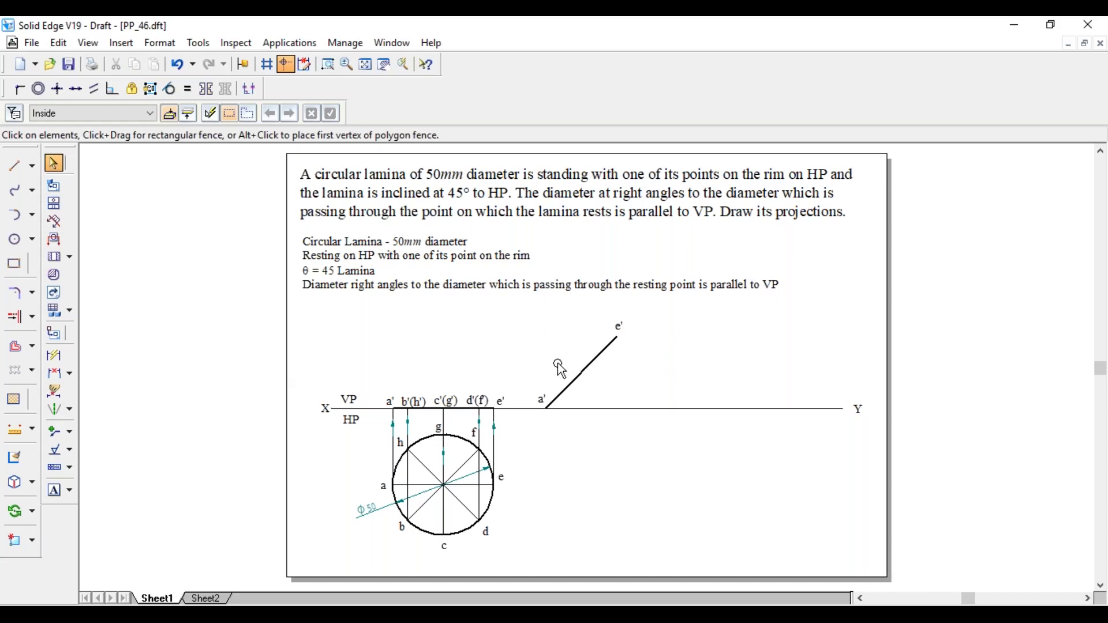
Dimension the horizontal distance between the projector lines of a and b, just below XY.
left_click(53, 356)
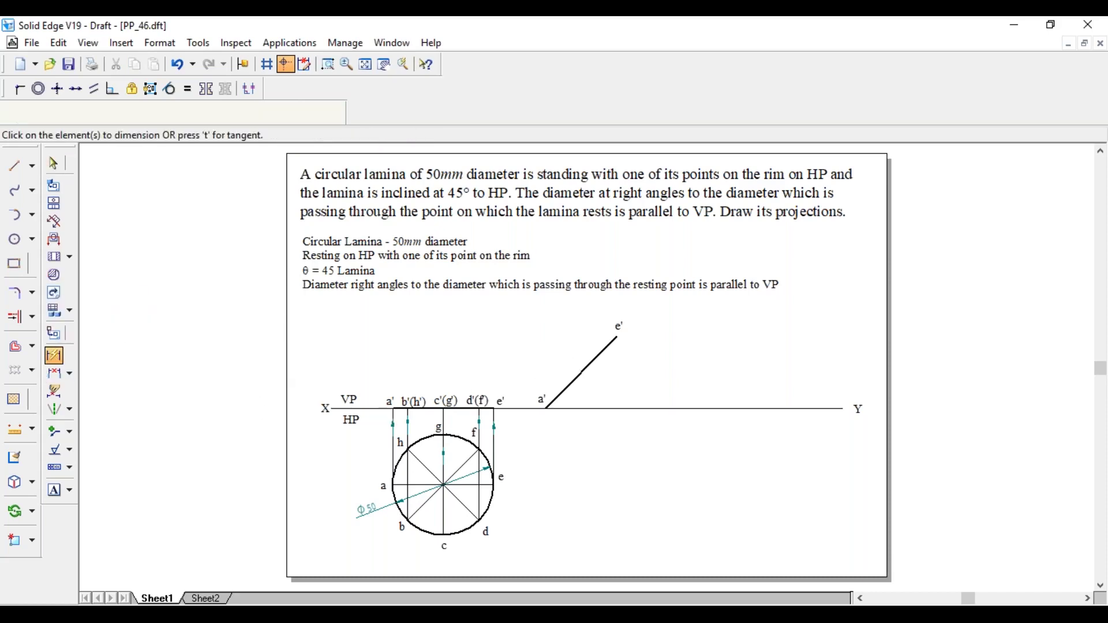
left_click(400, 425)
left_click(406, 424)
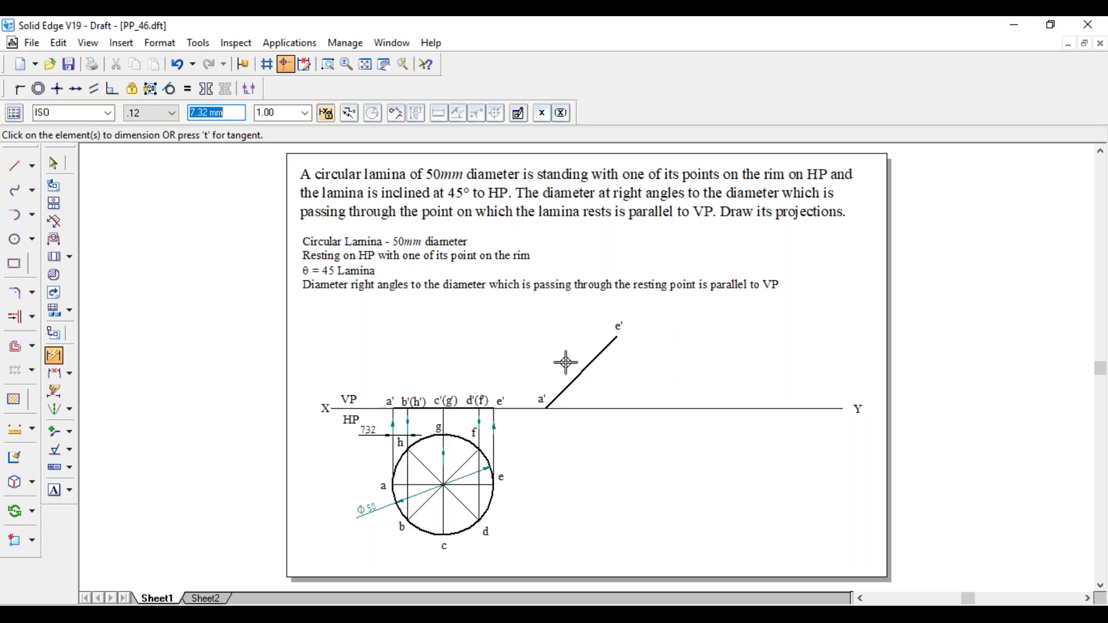
key("Escape")
Draw a 7.32 mm radius arc centred on the lower end a' of the inclined line, cutting across the line.
left_click(31, 215)
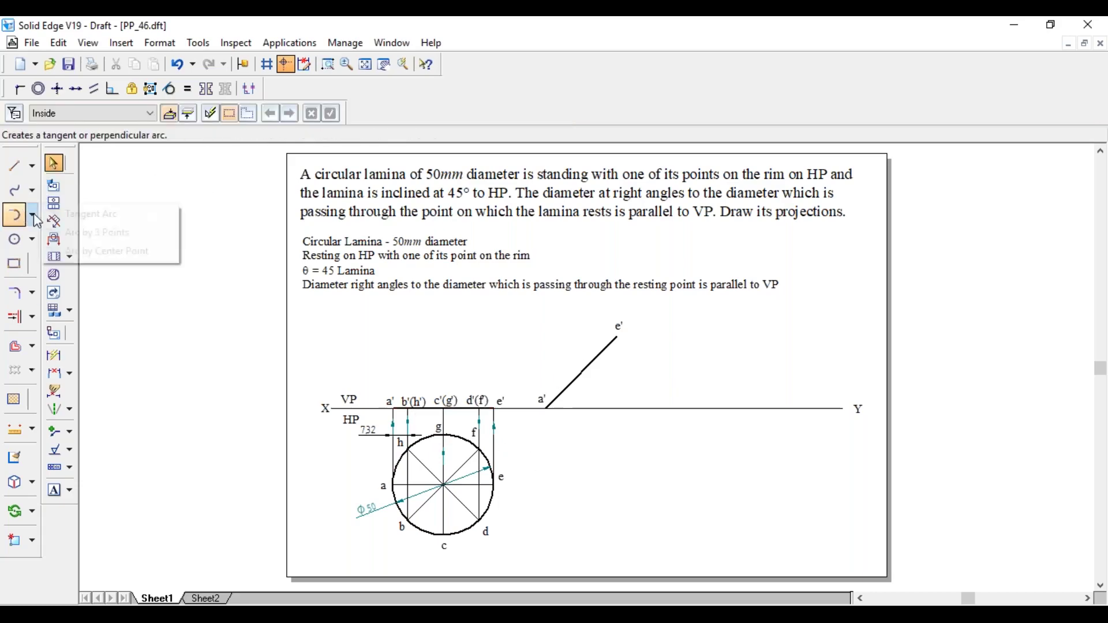
left_click(107, 256)
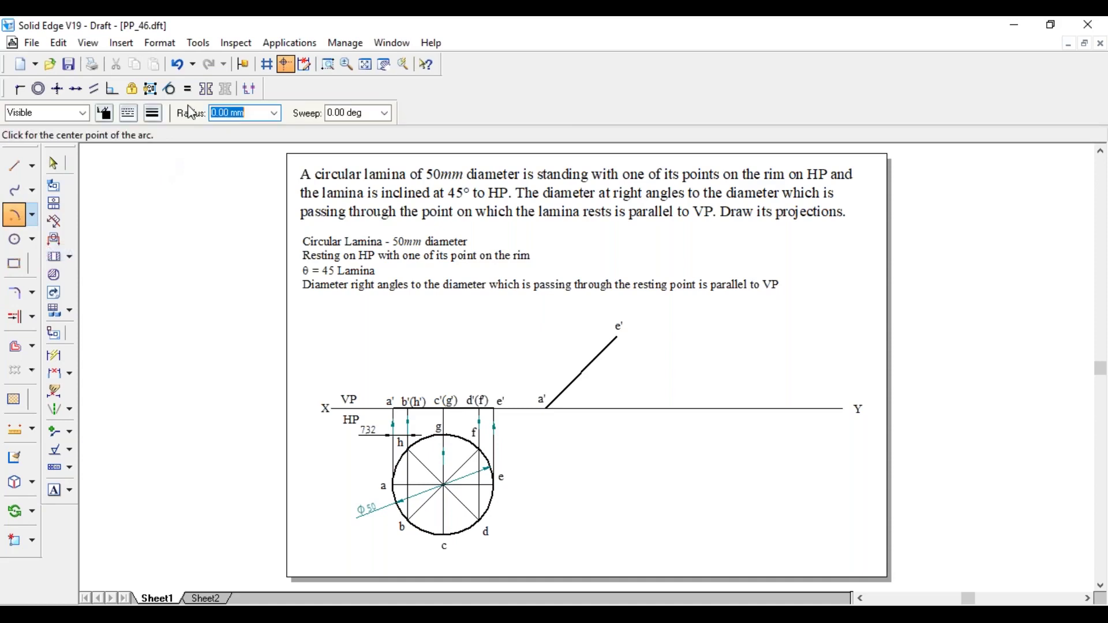
left_click(543, 407)
type("7.3")
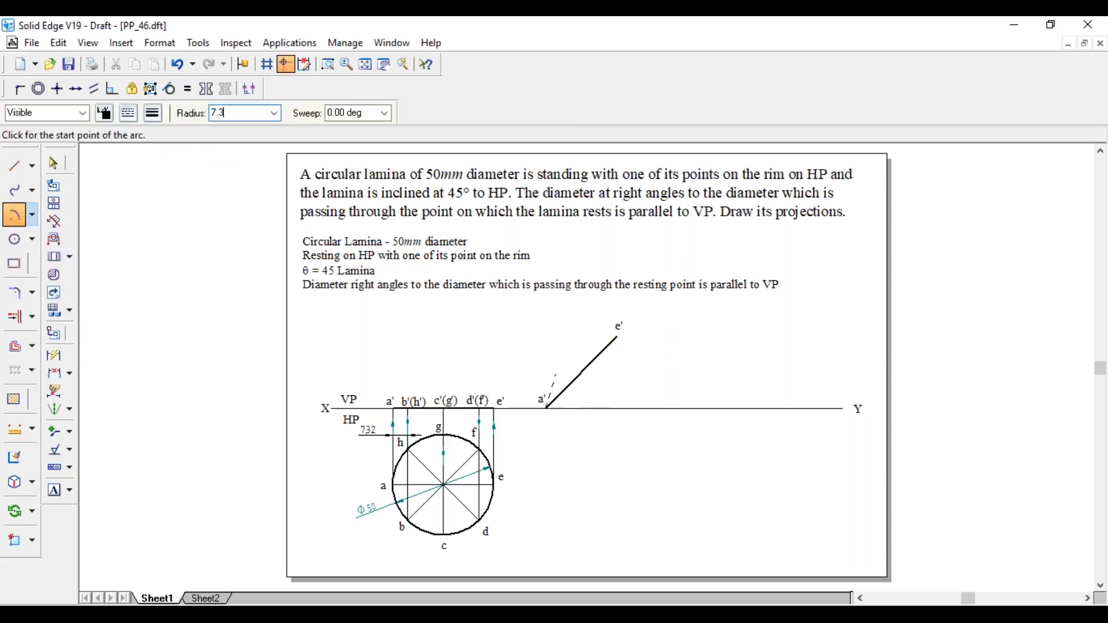
type("2")
key("Tab")
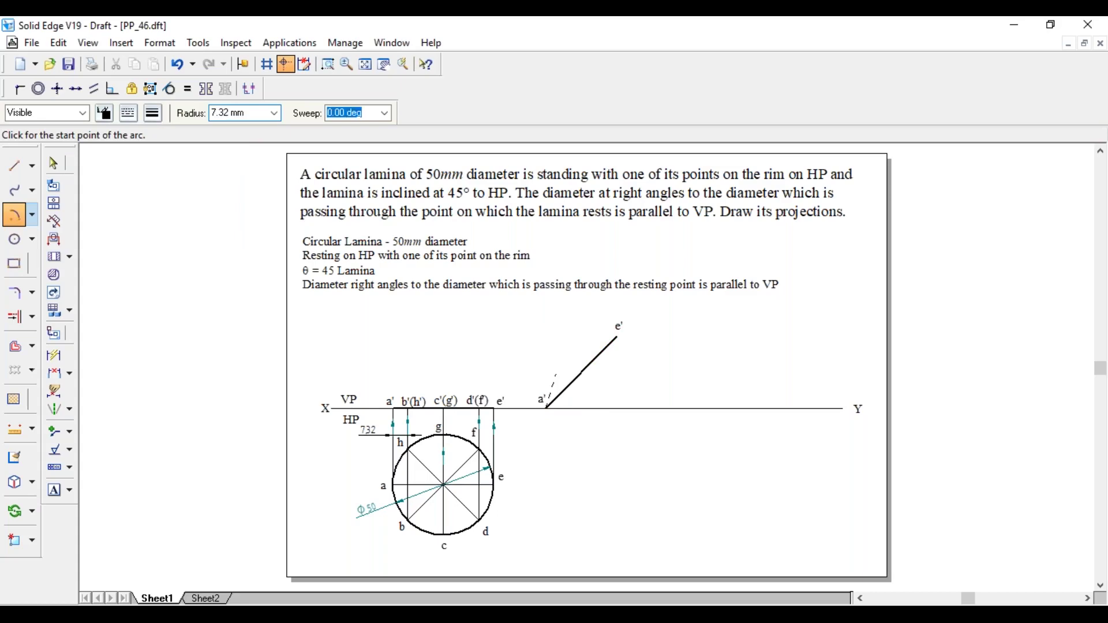
left_click(562, 365)
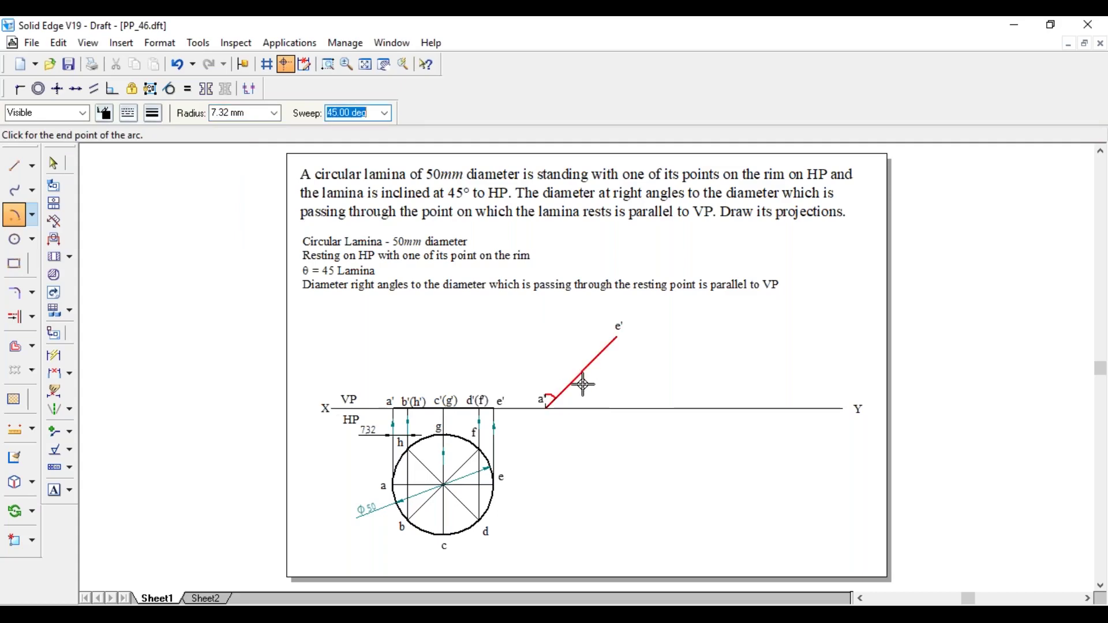
left_click(590, 393)
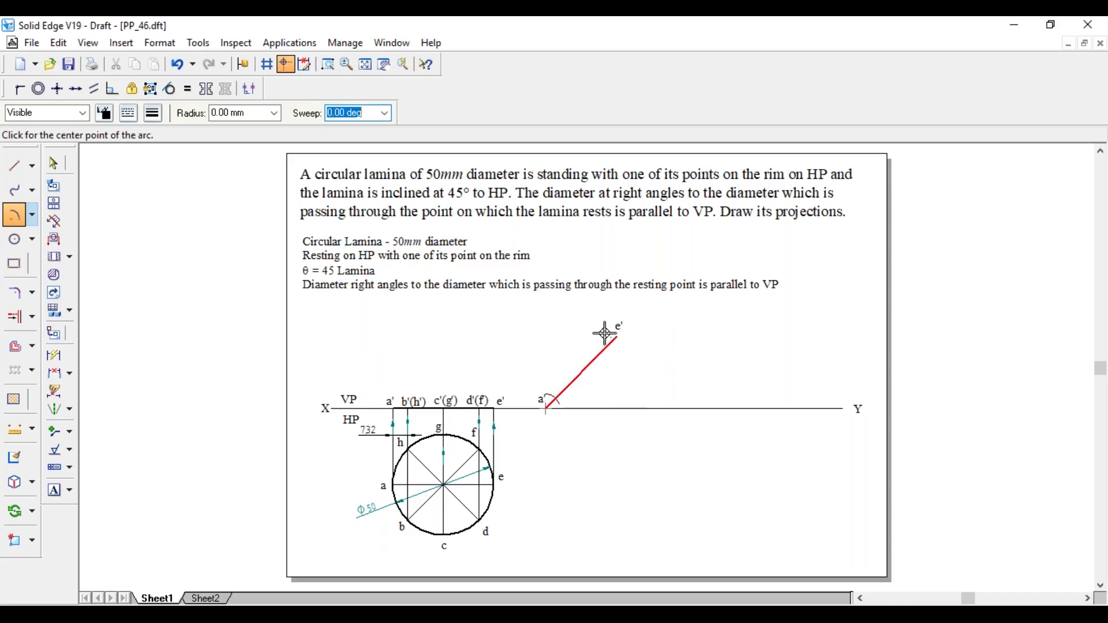
Draw a 7.32 mm radius arc centred on the upper end e' so that it crosses the inclined line.
left_click(617, 338)
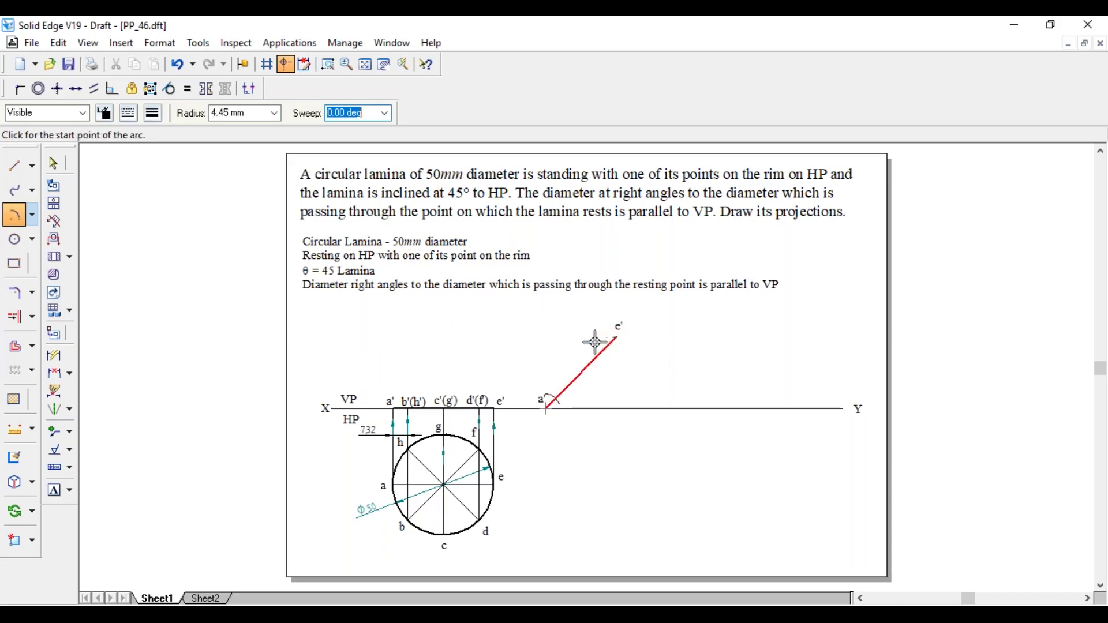
type("7.32")
key("Tab")
left_click(587, 351)
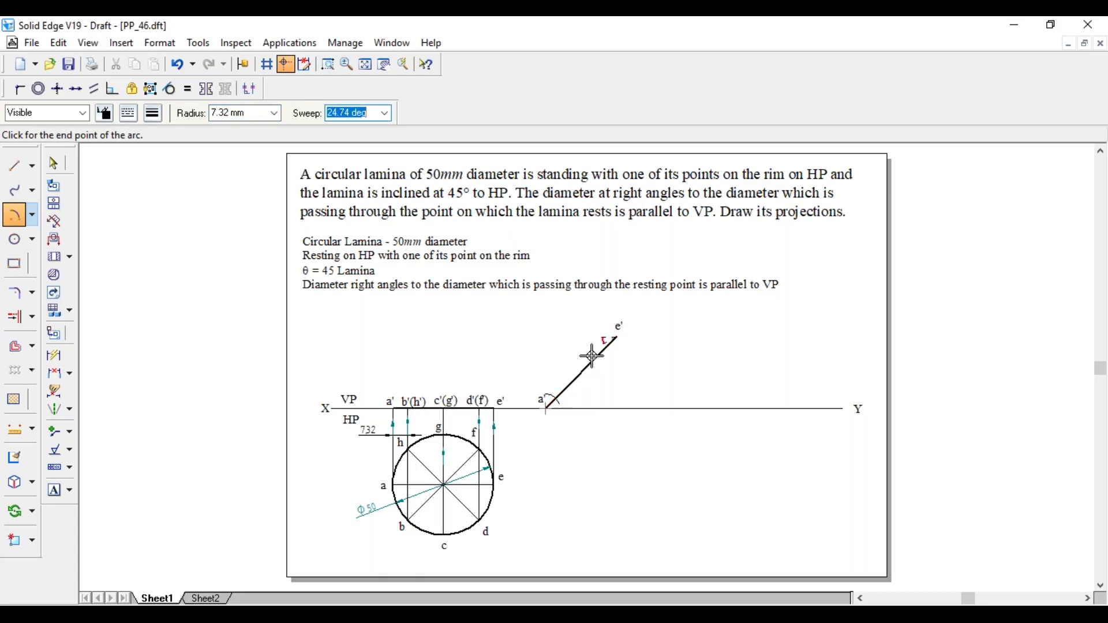
left_click(619, 369)
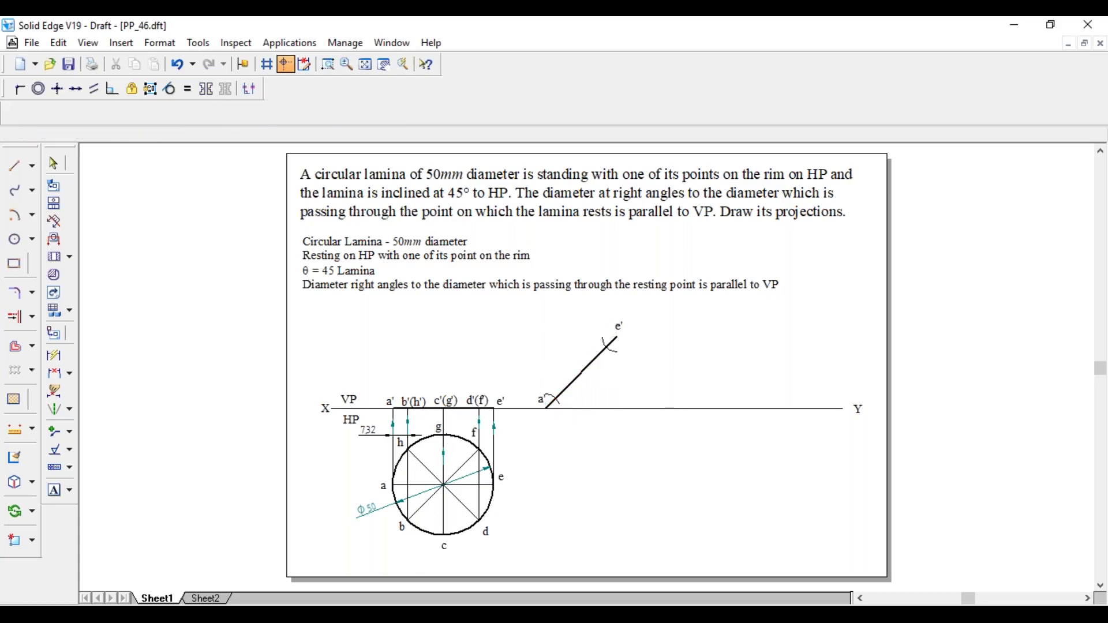
Trim the parts of both arcs that extend below the inclined line.
left_click(32, 316)
left_click(81, 317)
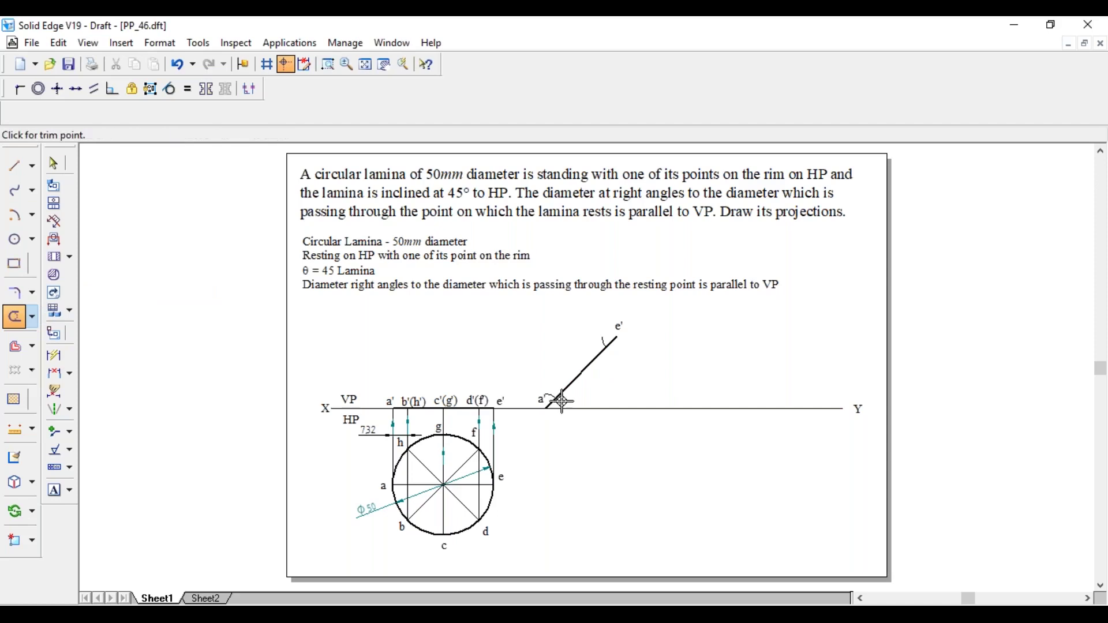
left_click(565, 397)
key("Escape")
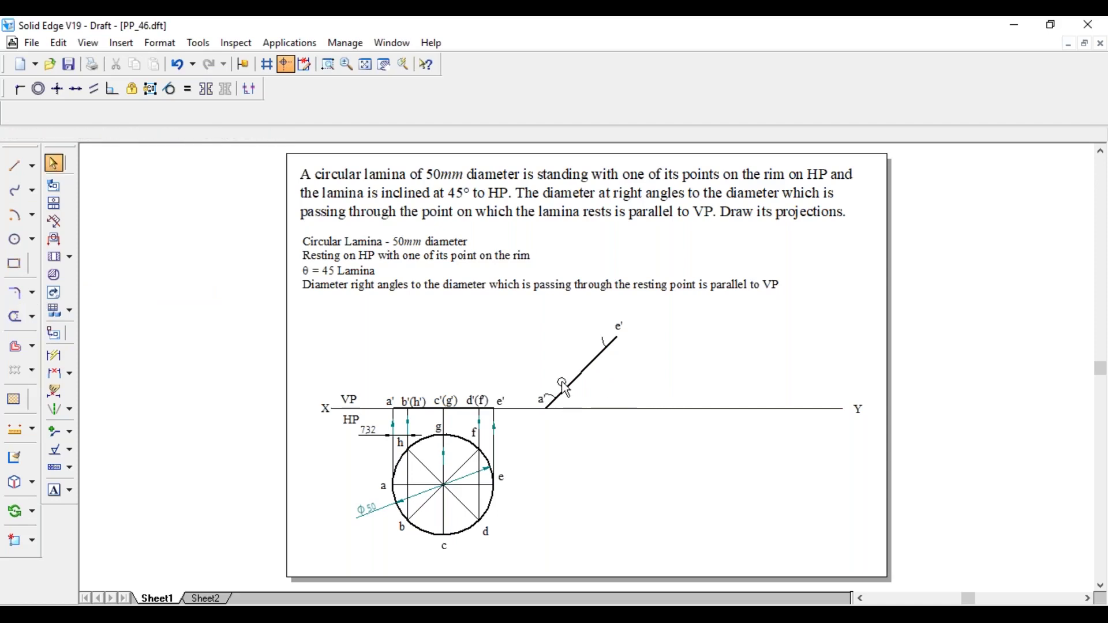
Shift label a' clear of the arc and copy labels b'(h') and d'(f') to the arc intersections on the inclined line.
left_click(530, 401)
key("Escape")
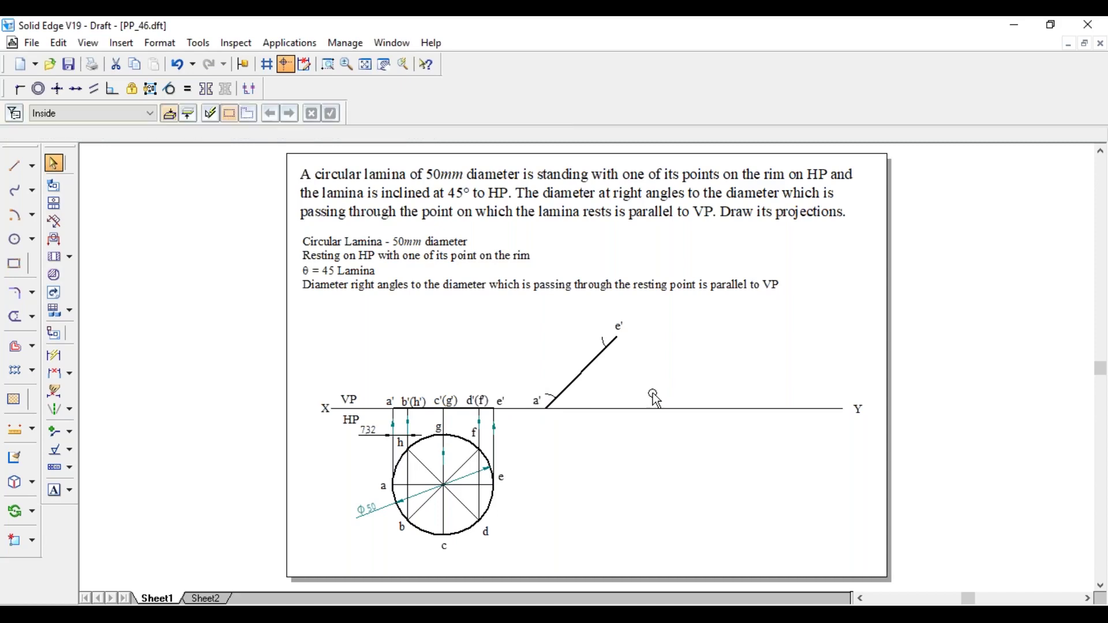
left_click(413, 401)
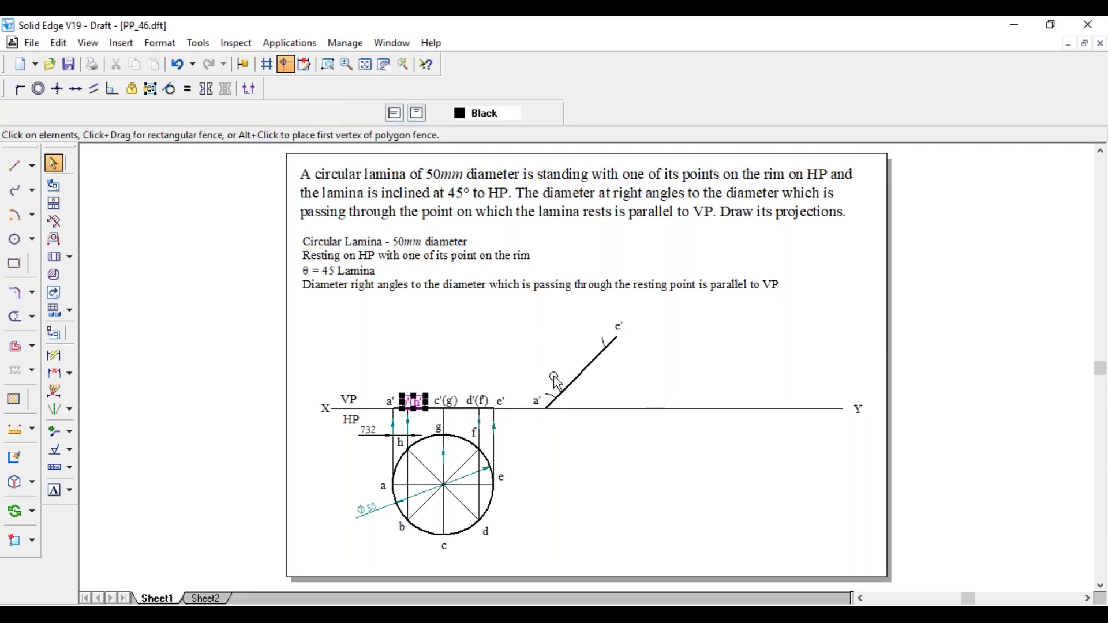
left_click_drag(414, 401, 563, 360)
key("Escape")
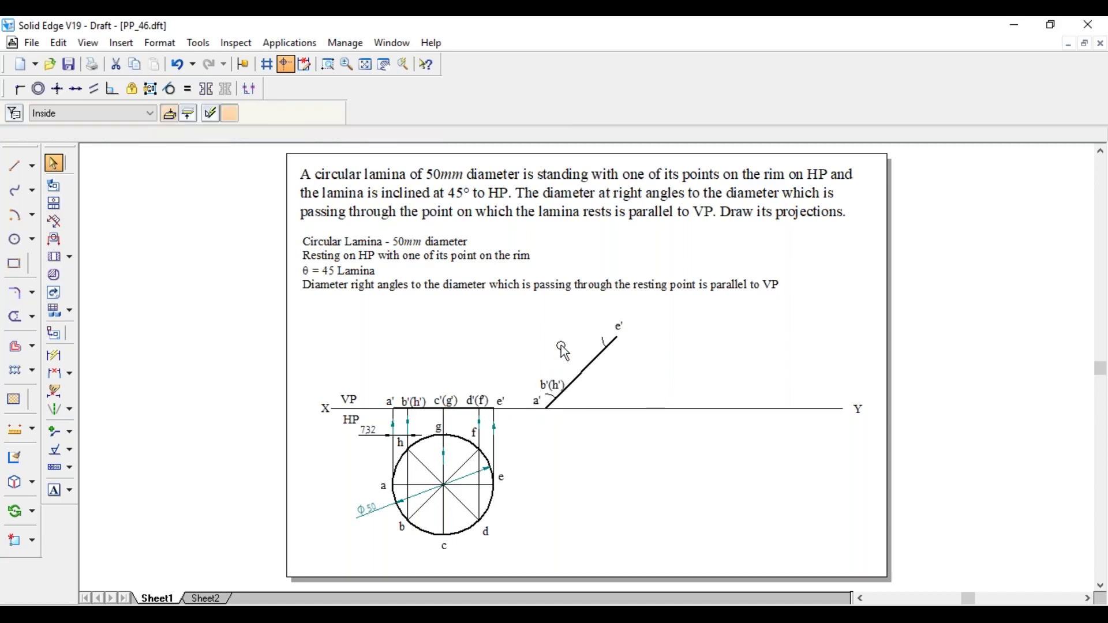
left_click(478, 400)
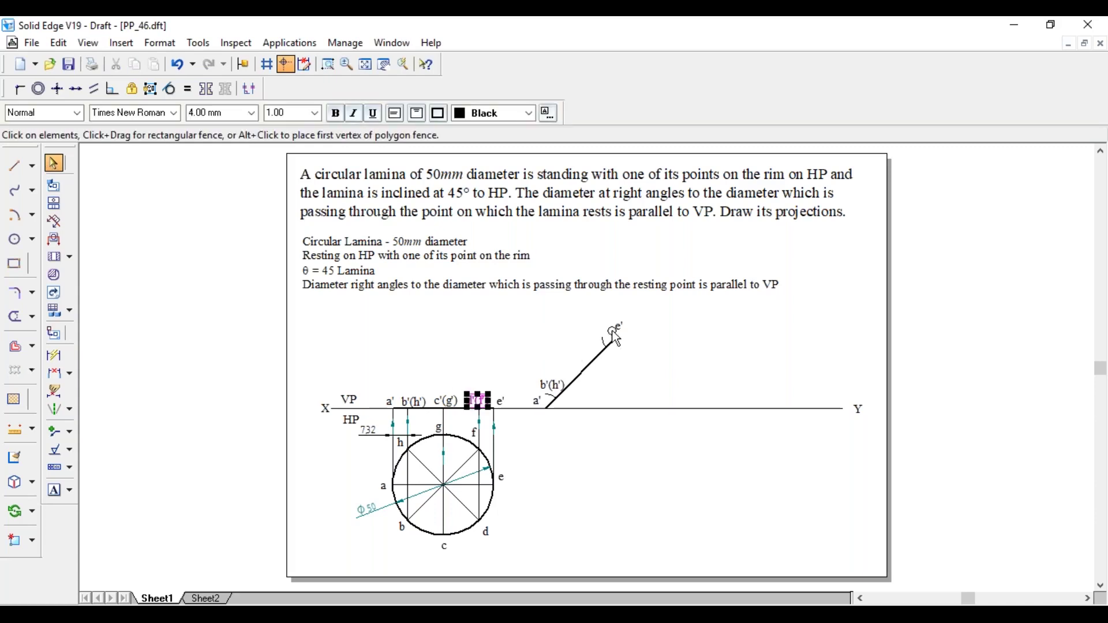
left_click_drag(478, 401, 593, 334)
left_click(674, 358)
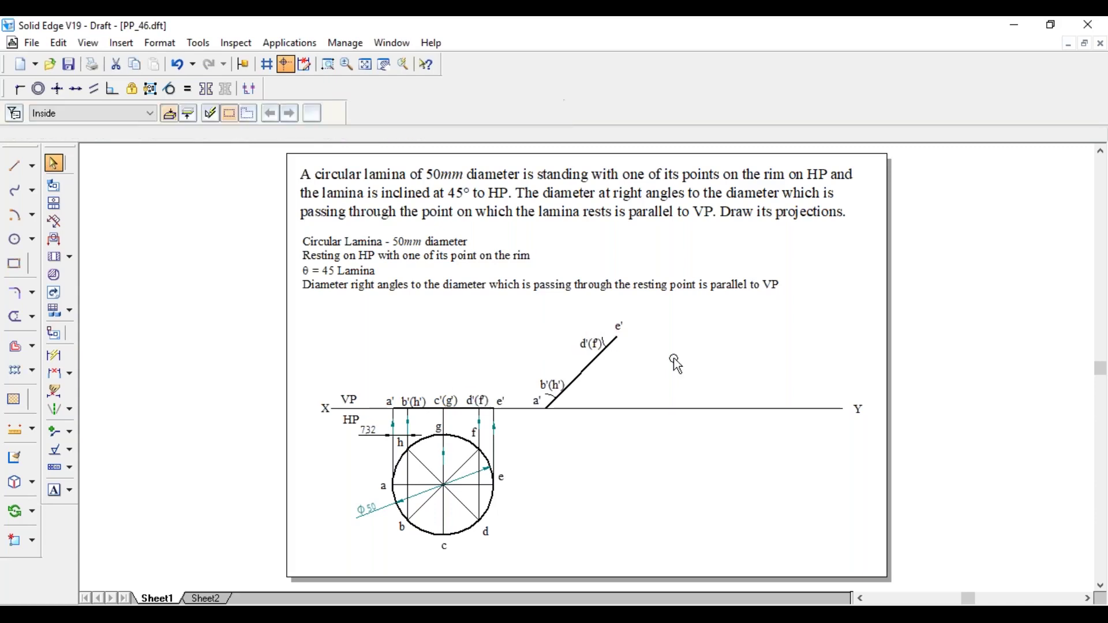
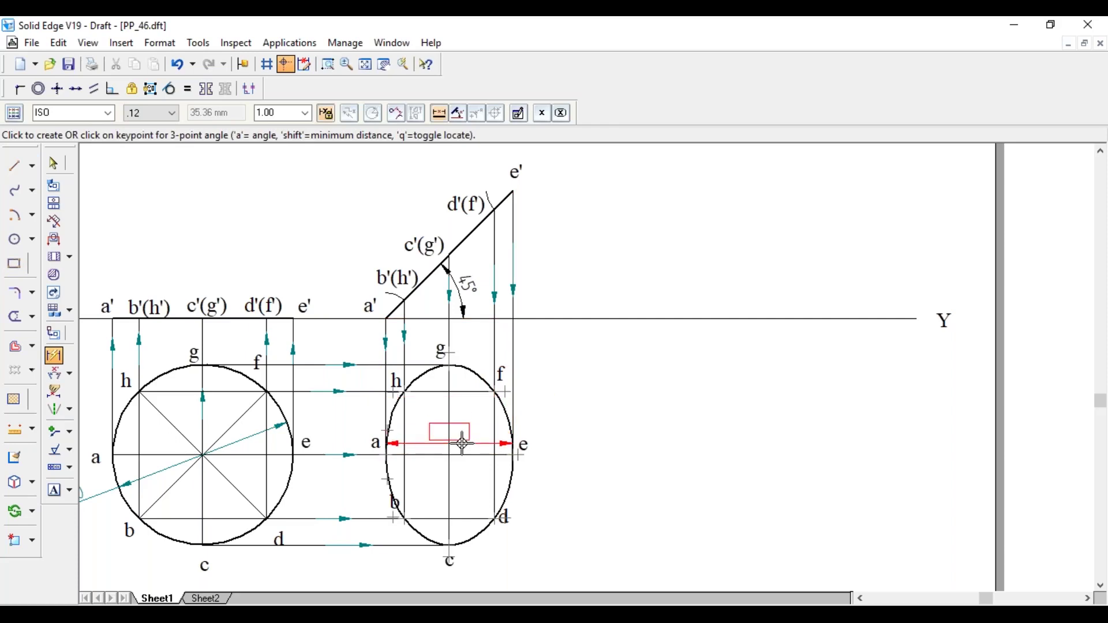
Dimension the ellipse's width between a and e, and draw a 35.36 mm vertical line down from XY beyond the second top view.
left_click(462, 444)
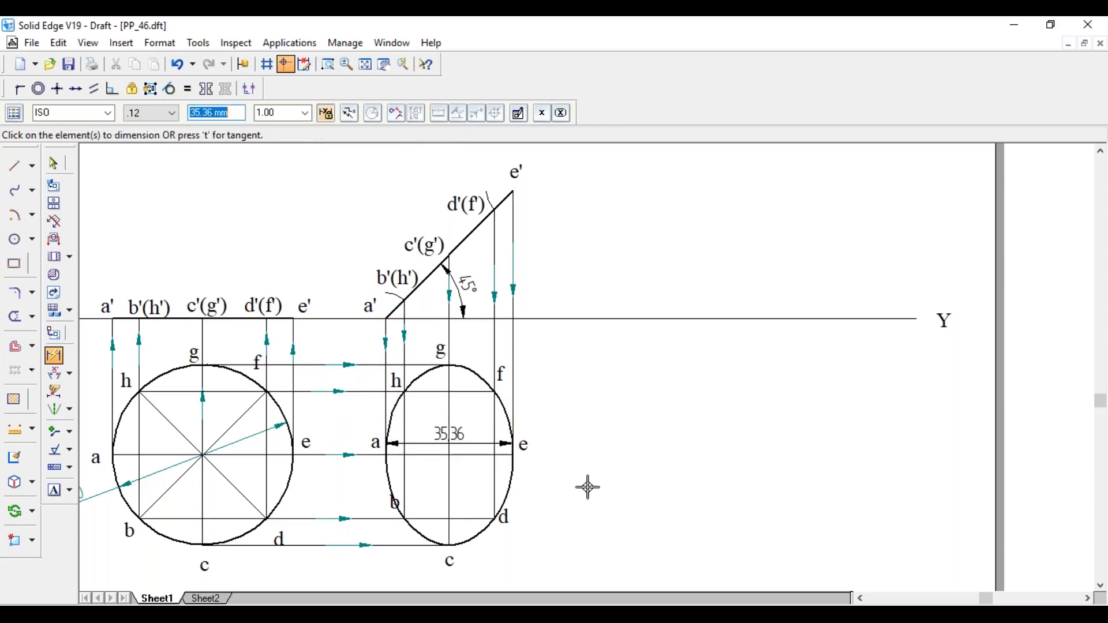
left_click(13, 167)
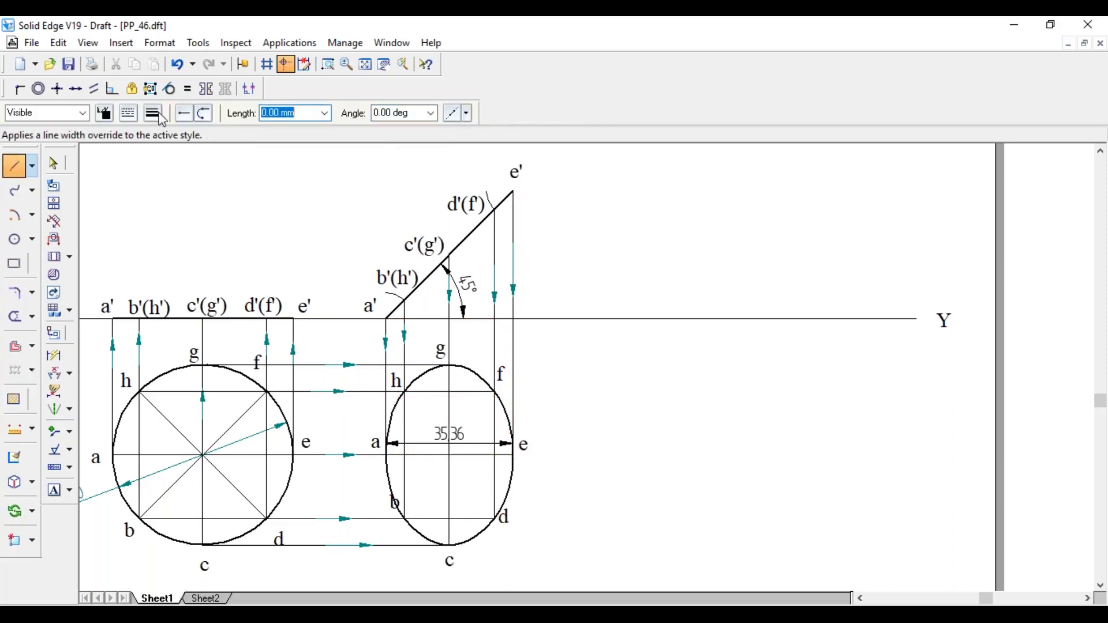
left_click(161, 117)
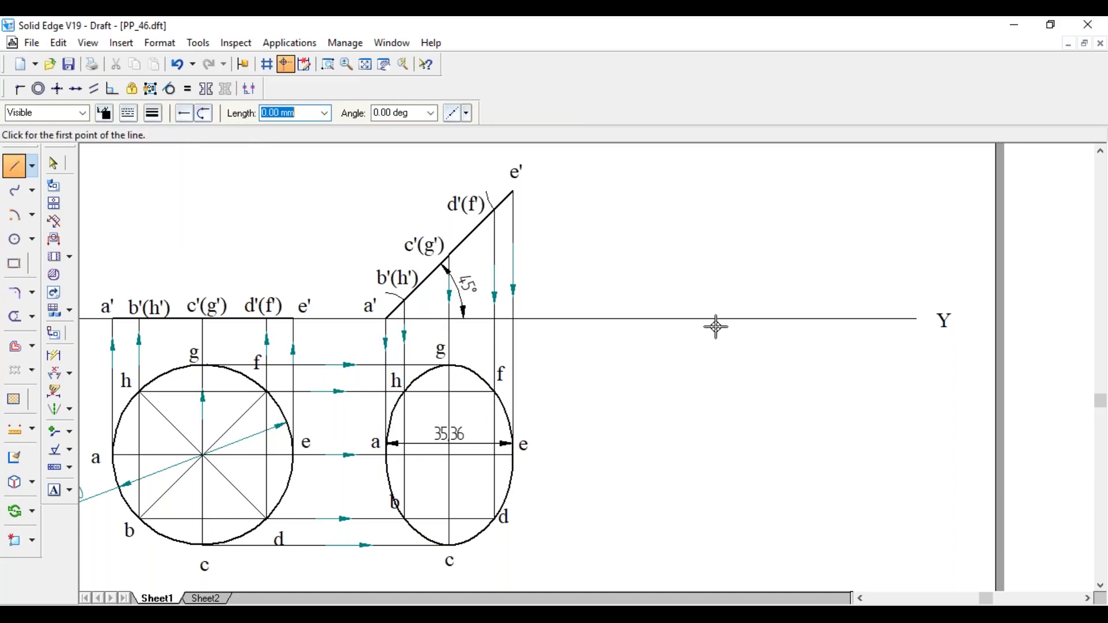
left_click(733, 318)
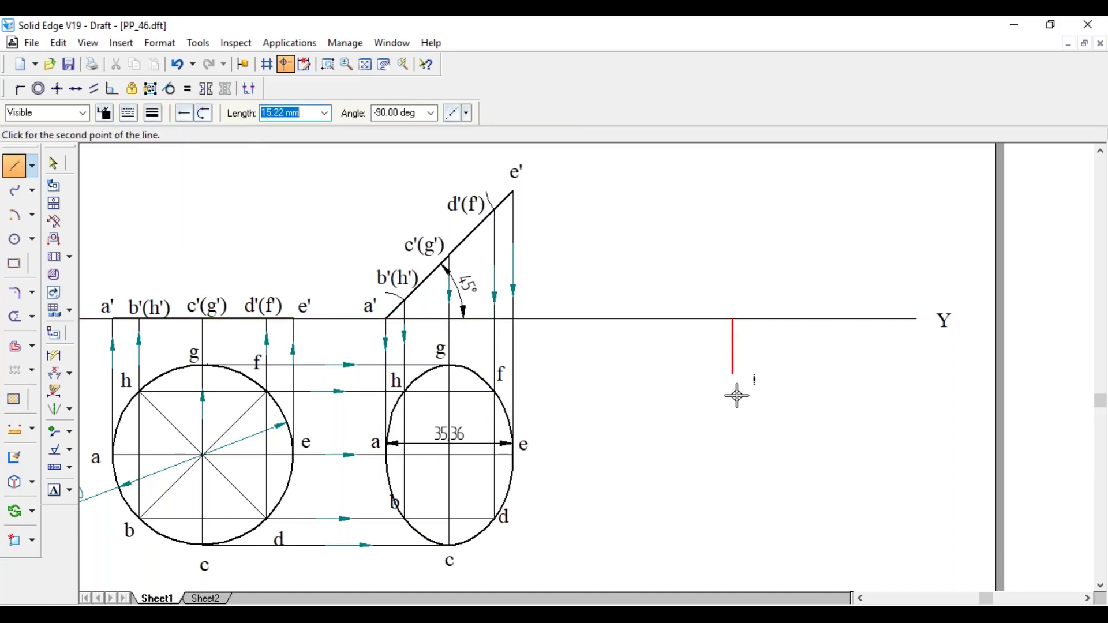
type("35")
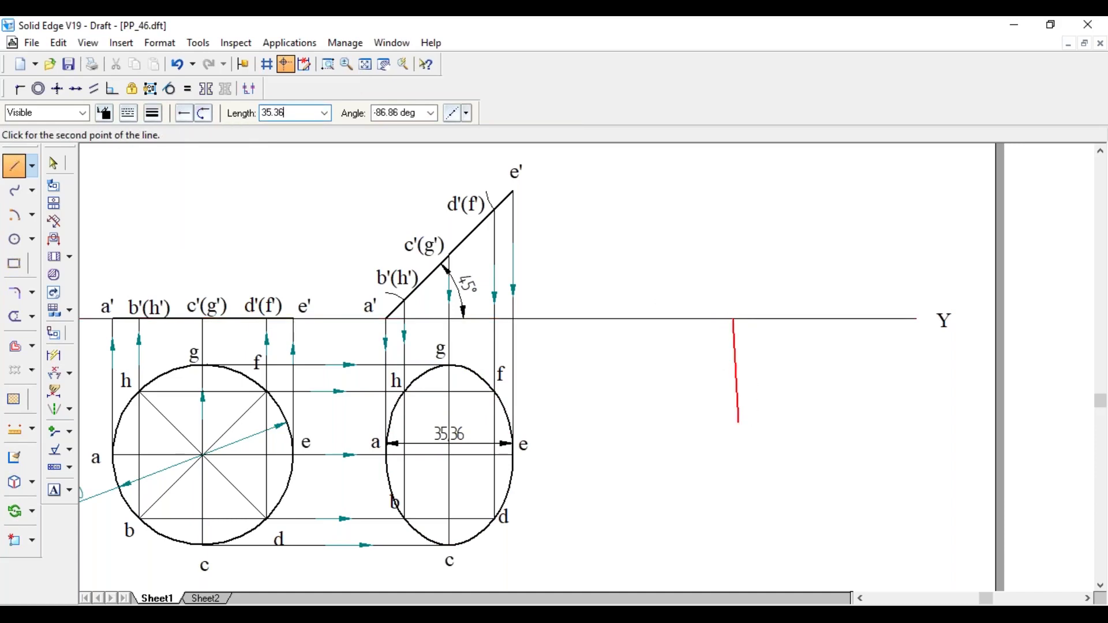
type(".36")
key("Tab")
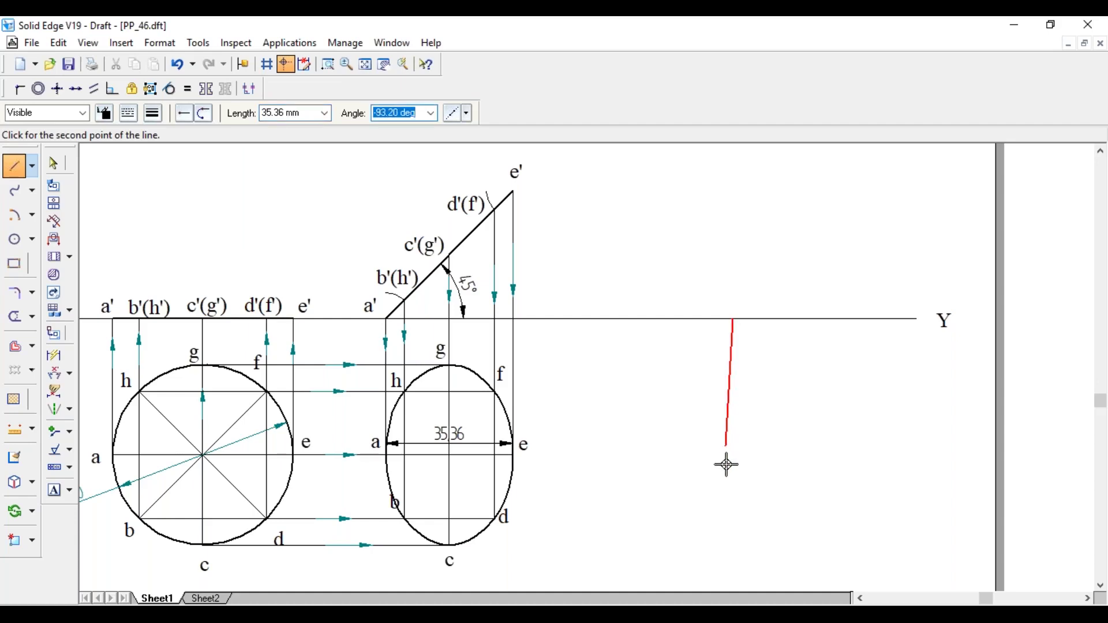
left_click(732, 488)
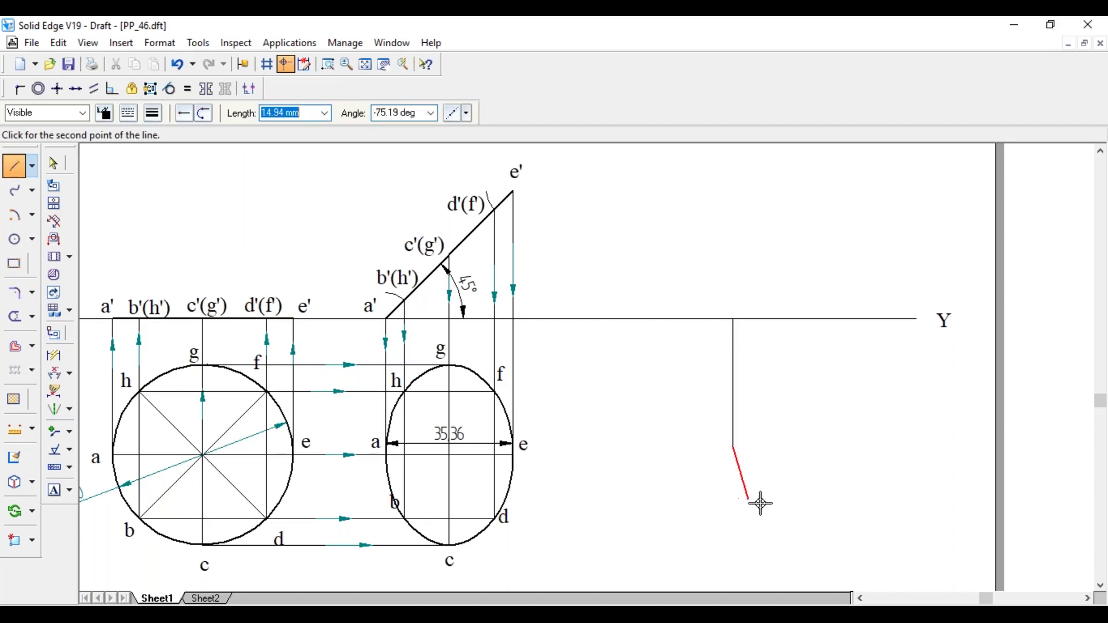
key("Escape")
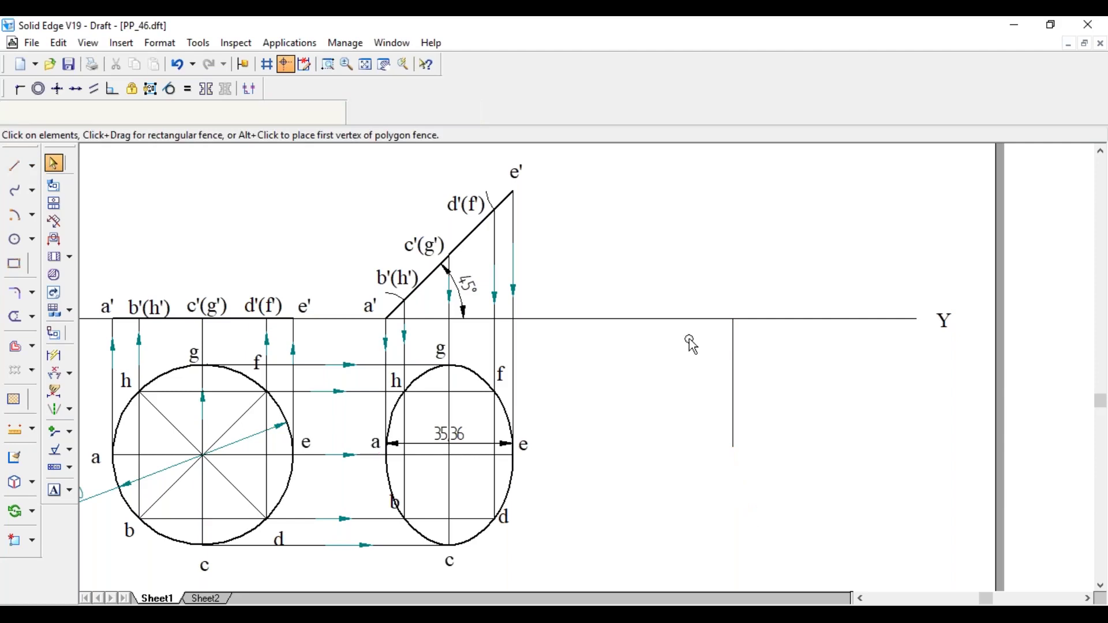
Copy the labels a and e to the upper and lower ends of the new vertical line.
left_click(376, 443)
left_click_drag(376, 443, 744, 337, "ctrl")
left_click(831, 453)
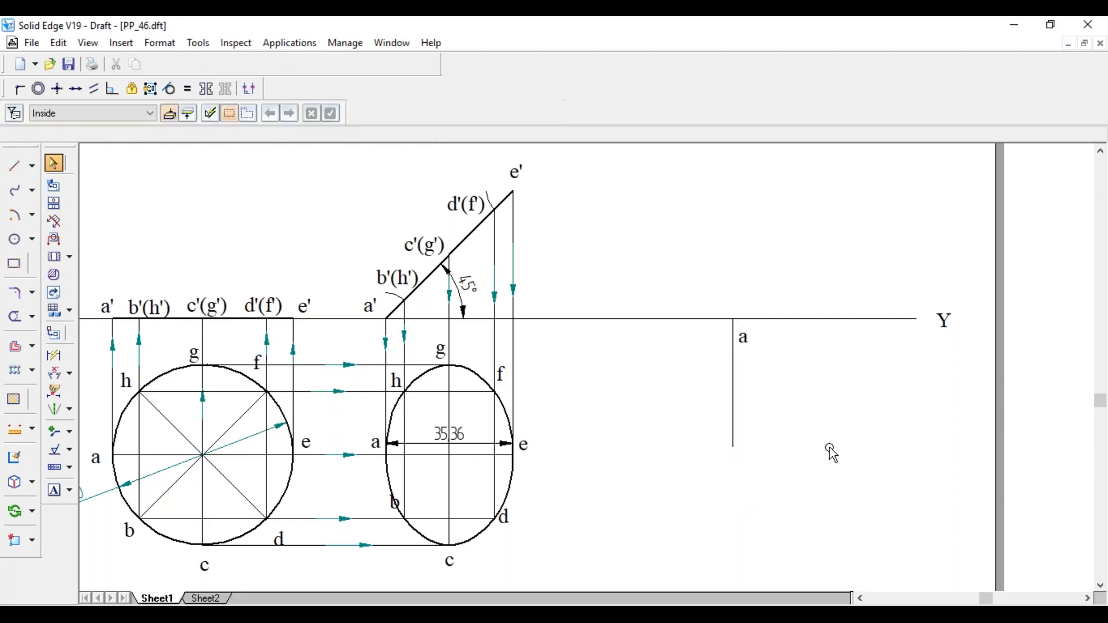
left_click_drag(532, 456, 782, 482, "ctrl")
left_click(783, 484)
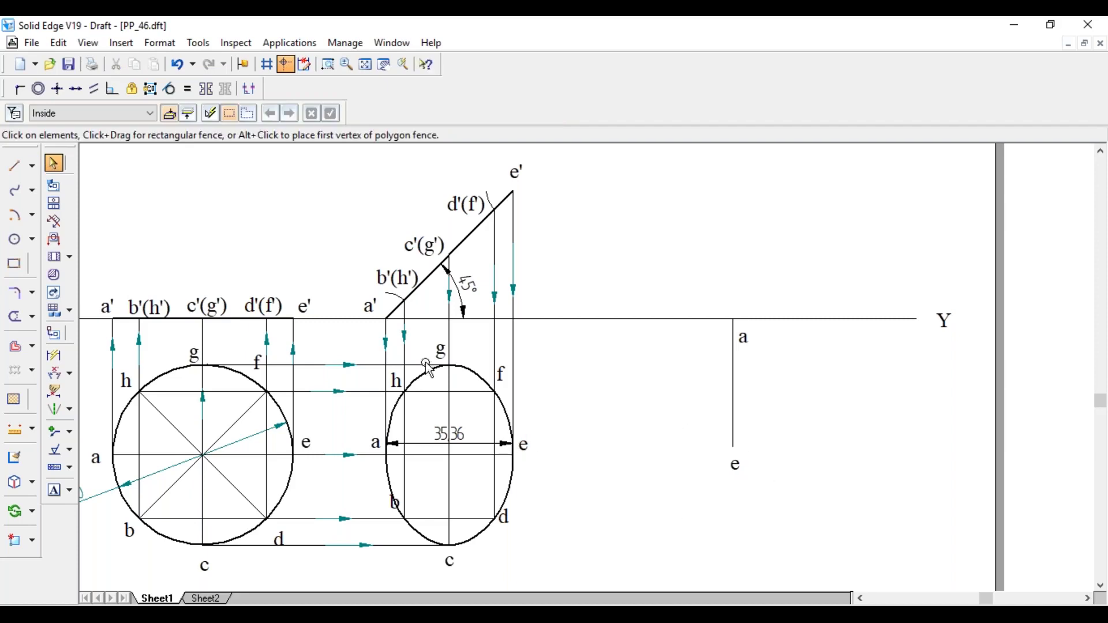
Delete the ellipse's width dimension and dimension the vertical distance between the a–e centre line and the projector through g.
left_click(479, 448)
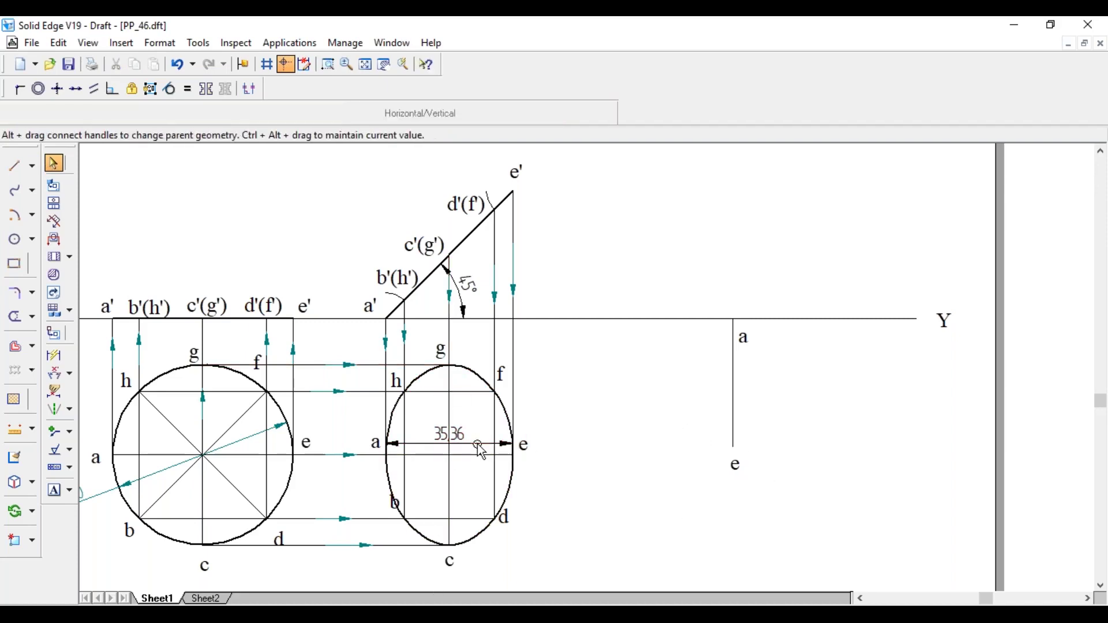
key("Delete")
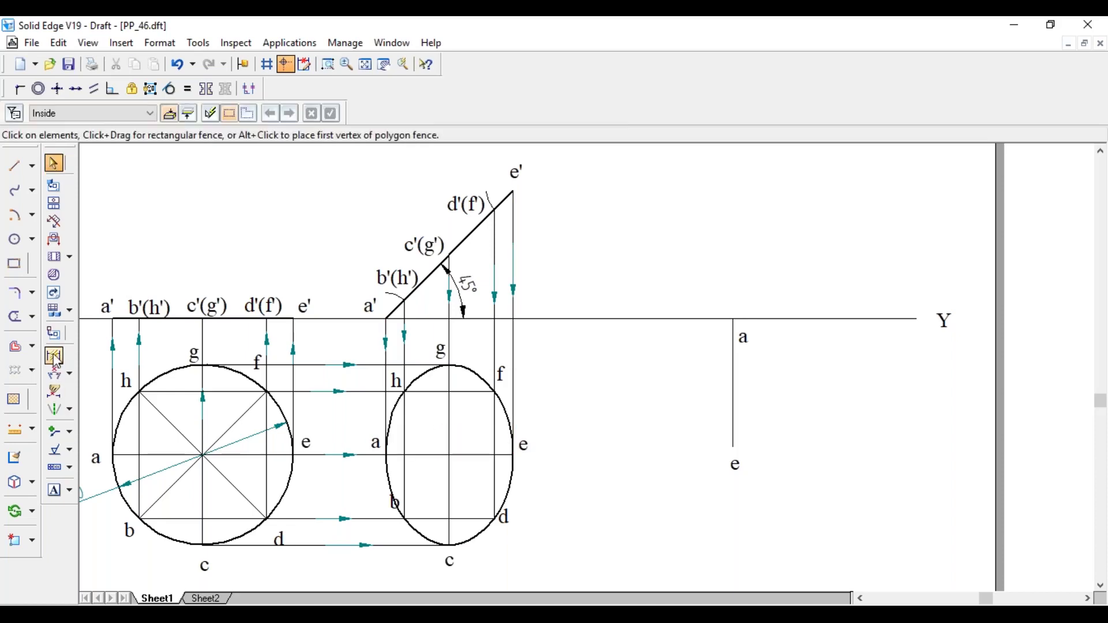
left_click(53, 356)
left_click(420, 454)
left_click(403, 366)
left_click(568, 404)
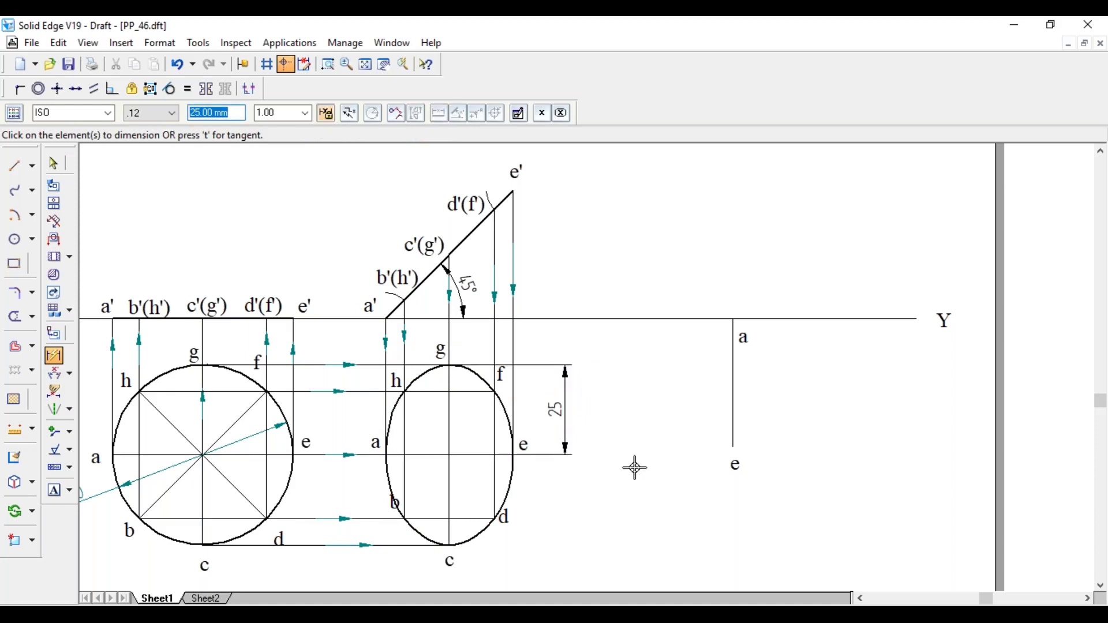
Draw a 25 mm horizontal line to the right from the midpoint of the vertical line a–e.
left_click(15, 166)
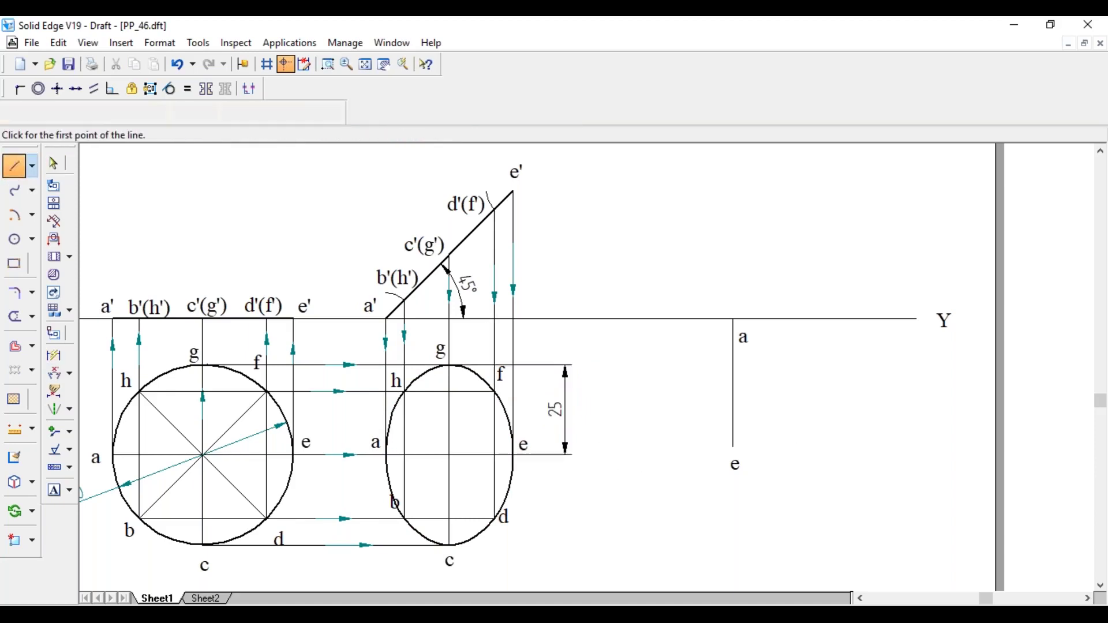
left_click(733, 382)
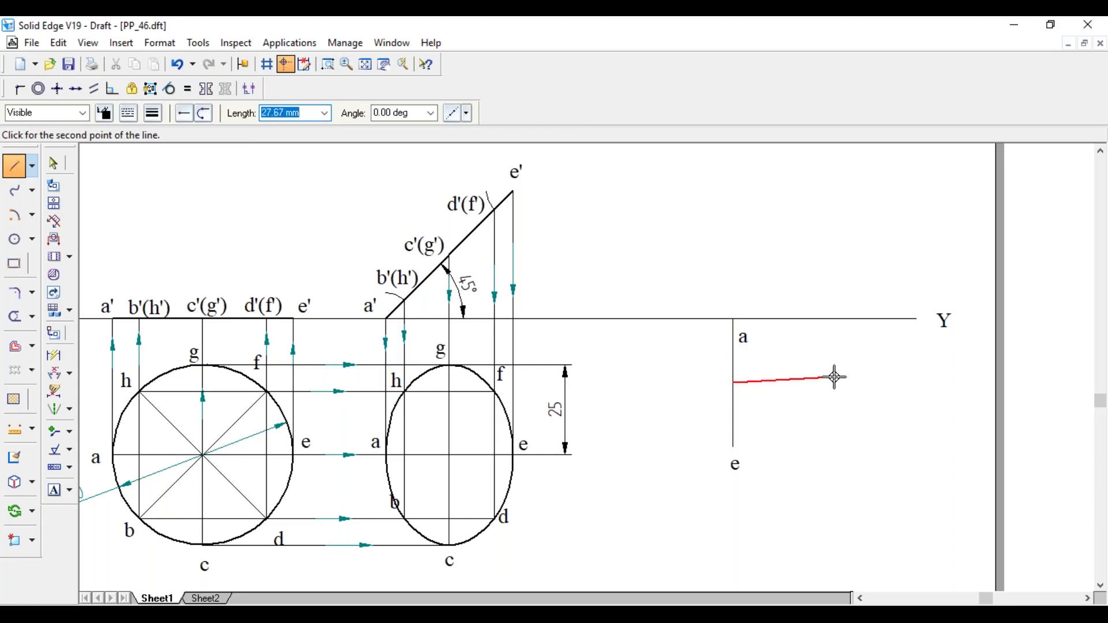
type("25")
key("Tab")
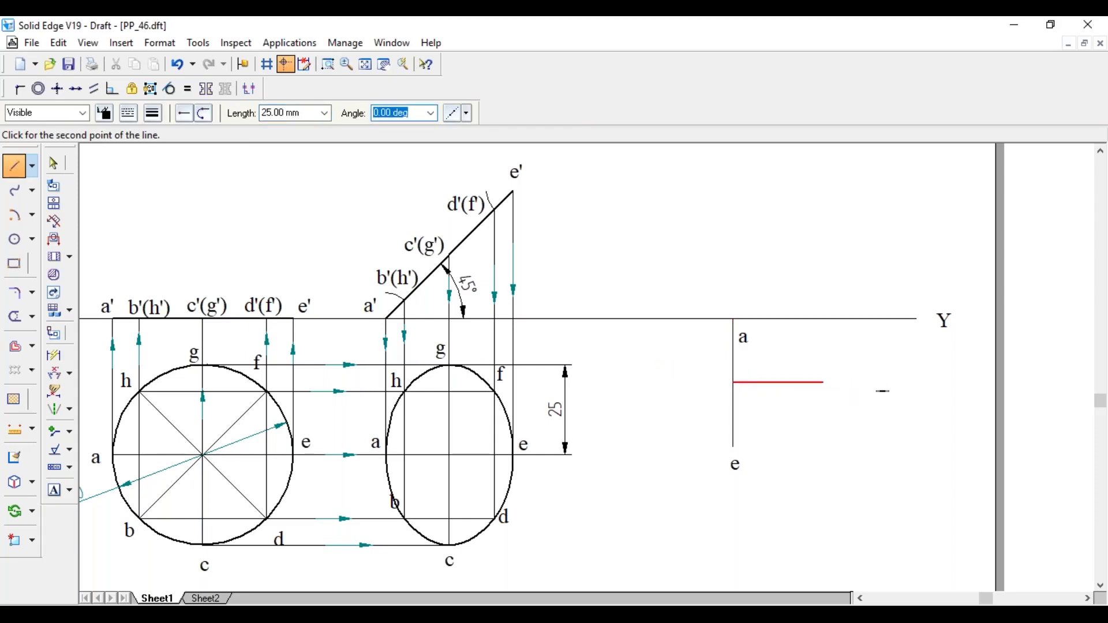
key("Return")
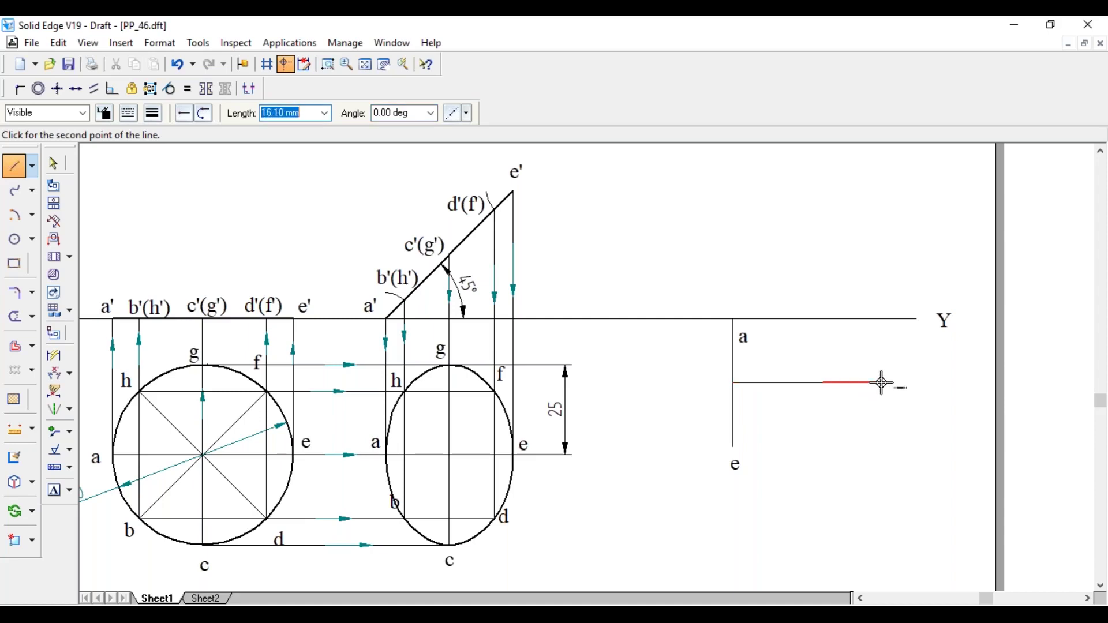
right_click(882, 383)
Draw a 25 mm horizontal line to the left from the midpoint of the vertical line a–e.
left_click(733, 382)
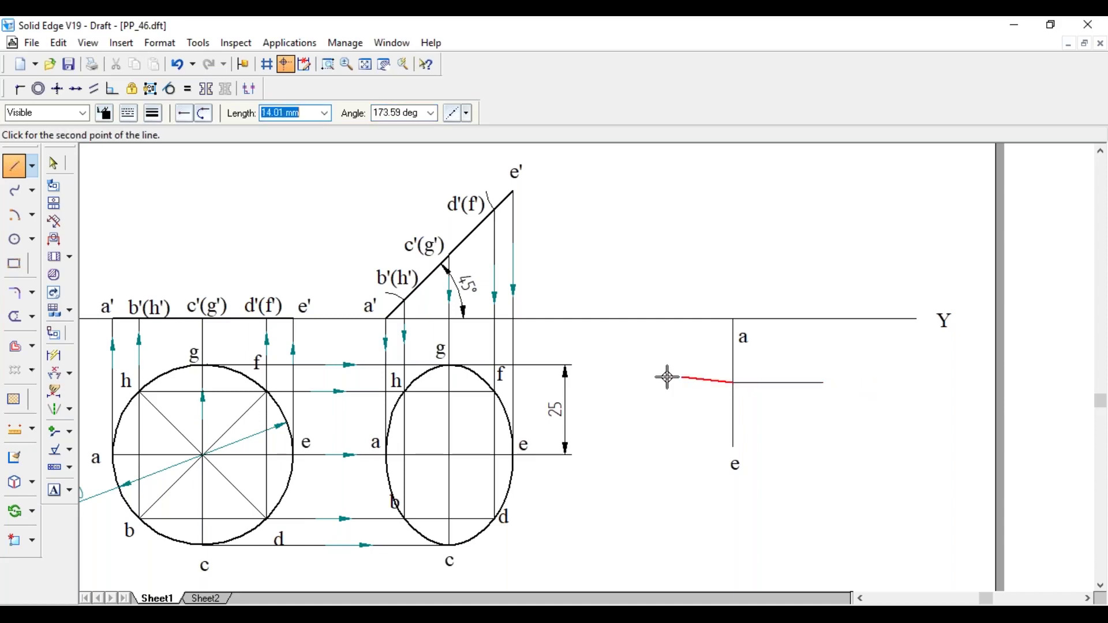
type("25")
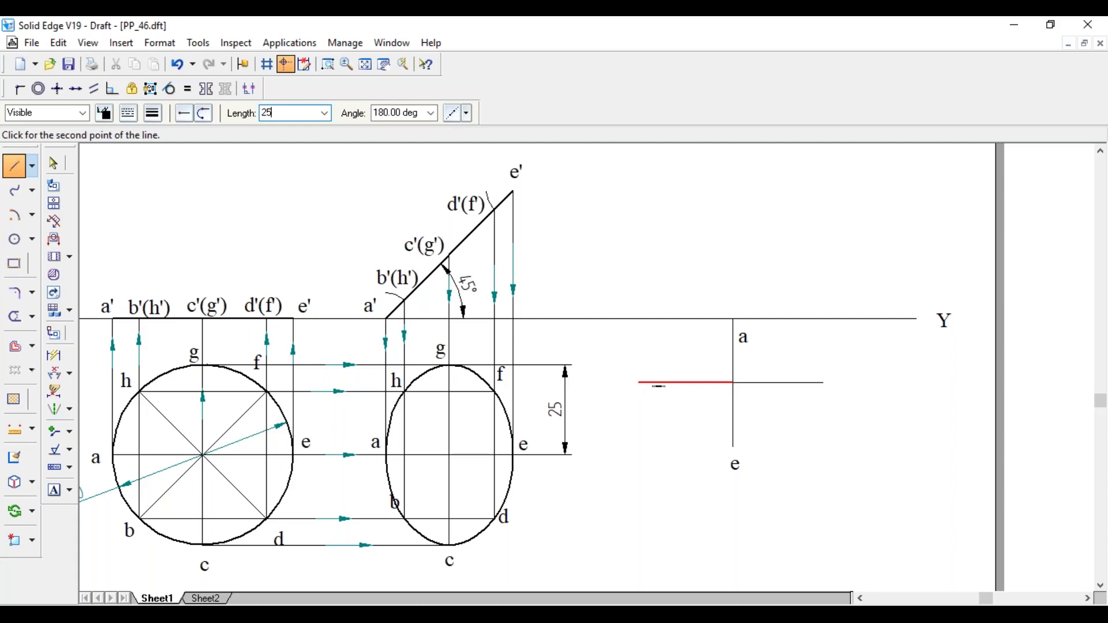
key("Tab")
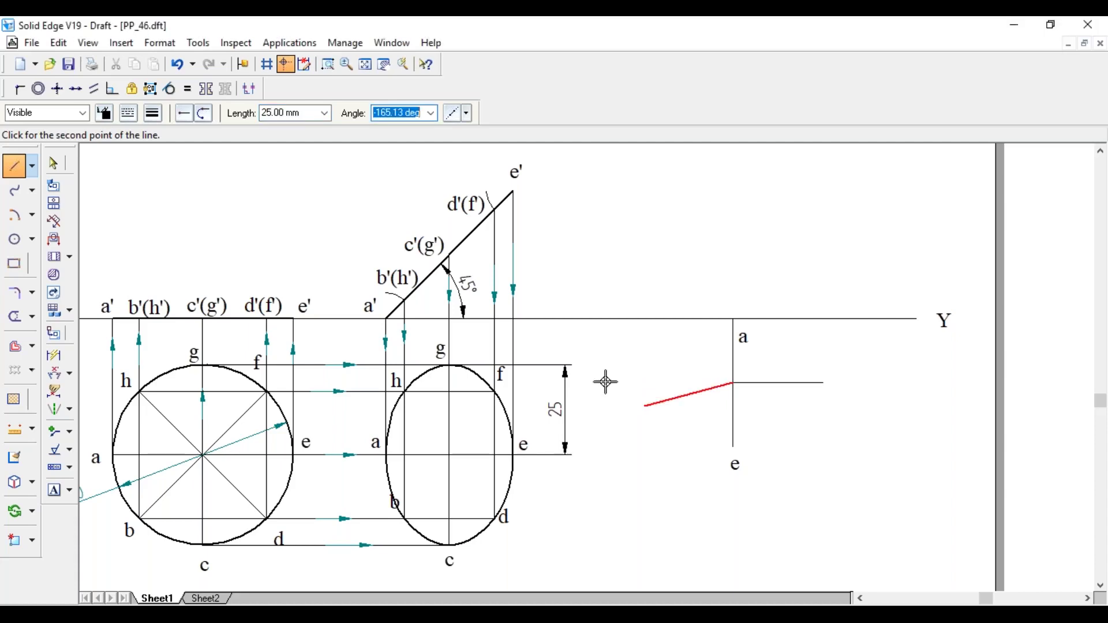
left_click(613, 401)
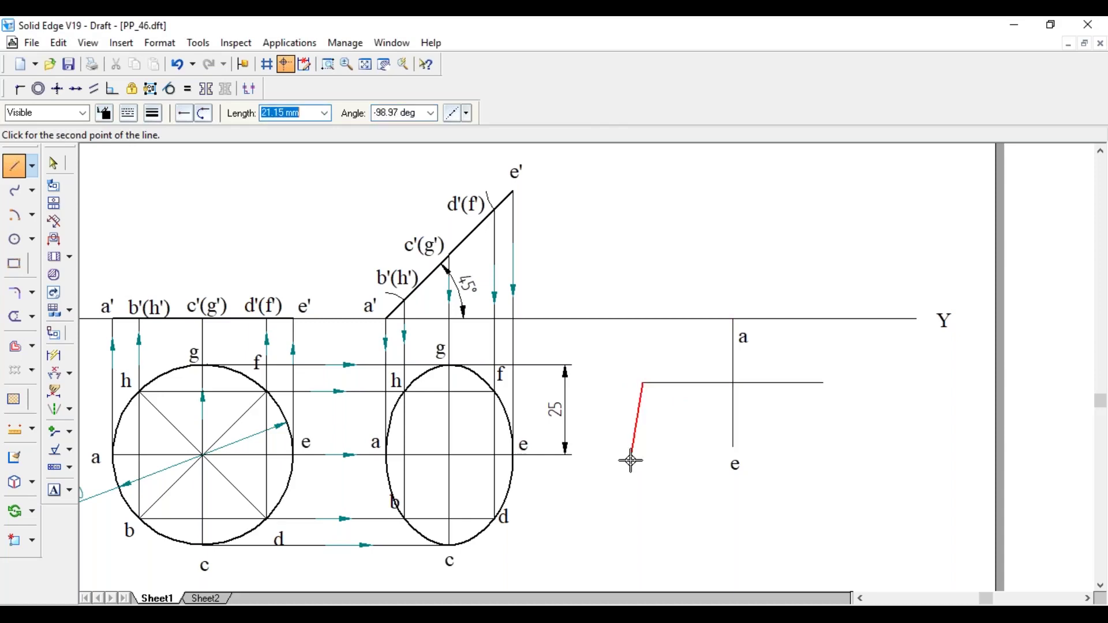
key("Escape")
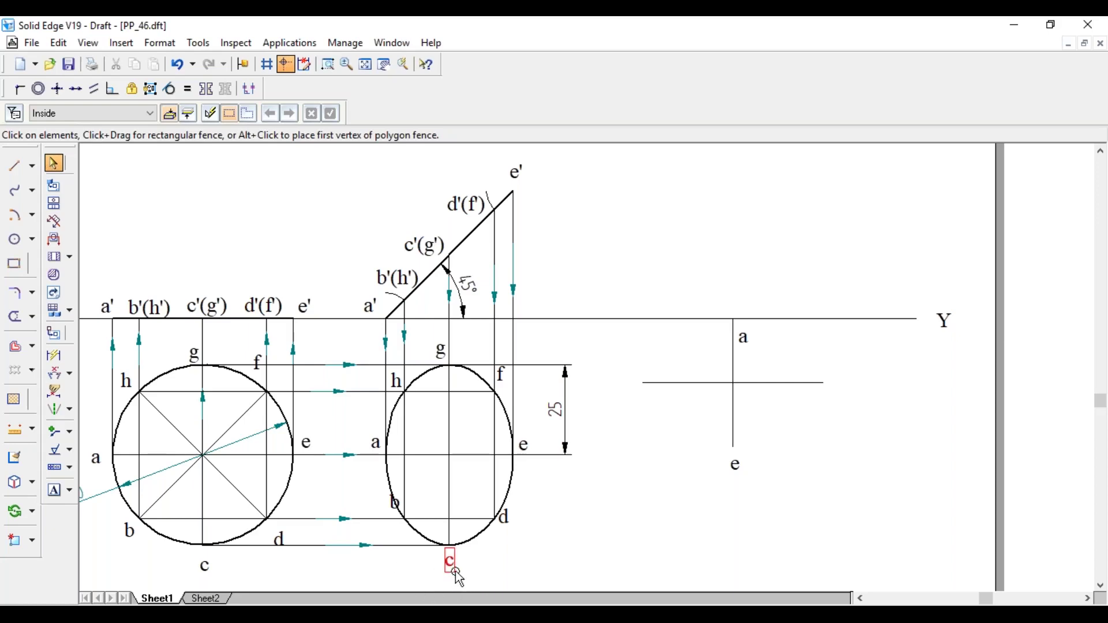
Copy the labels c and g to the left and right ends of the new horizontal line.
key("ctrl+v")
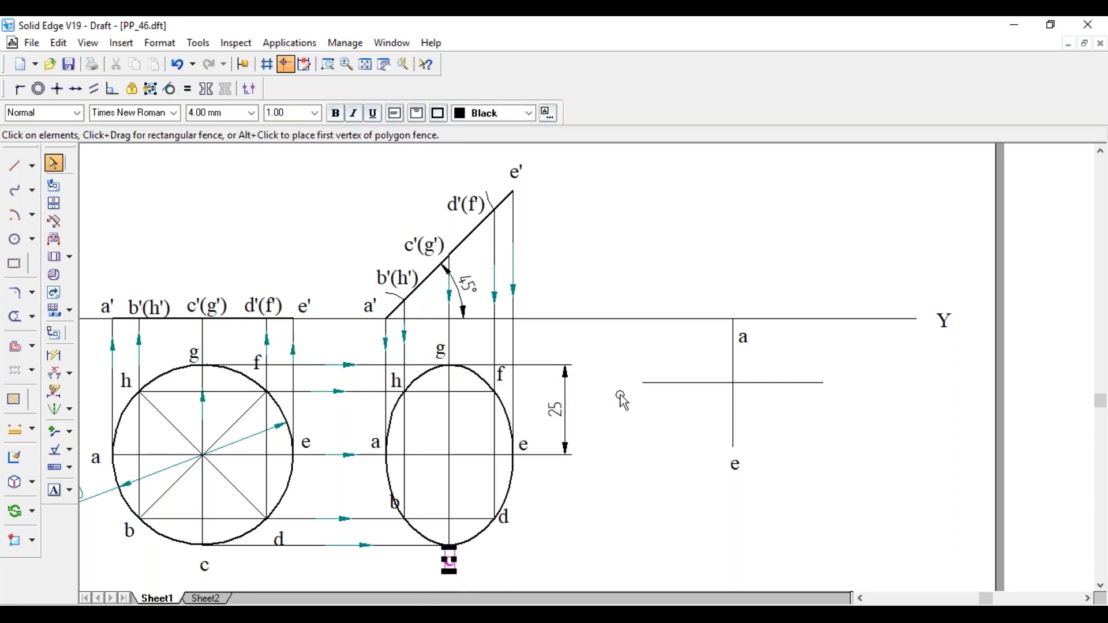
left_click(631, 381)
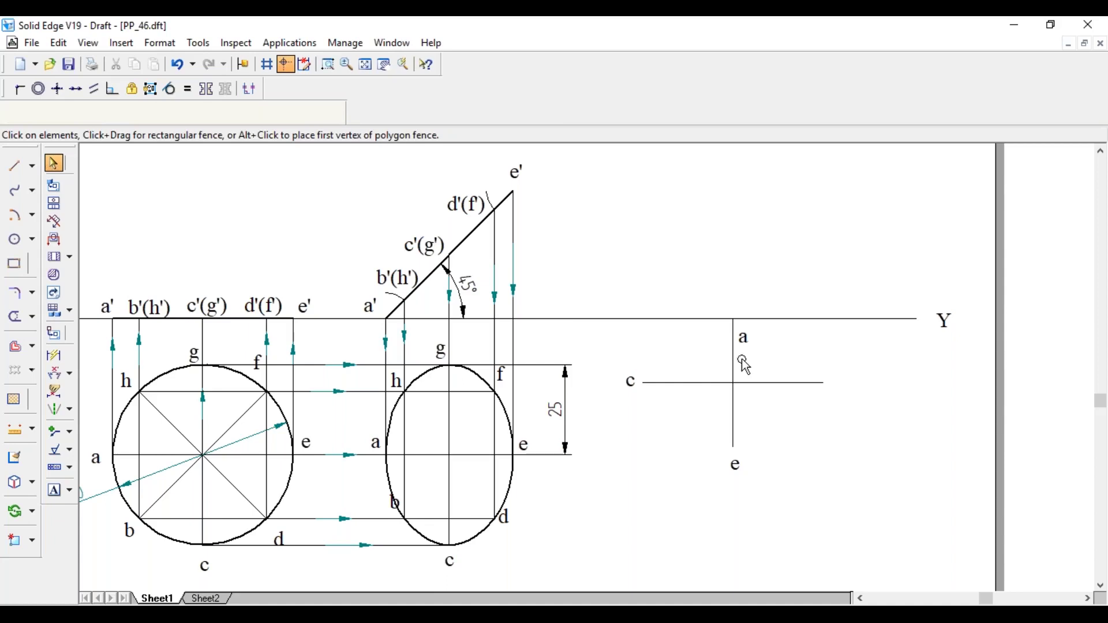
key("ctrl+v")
left_click(835, 382)
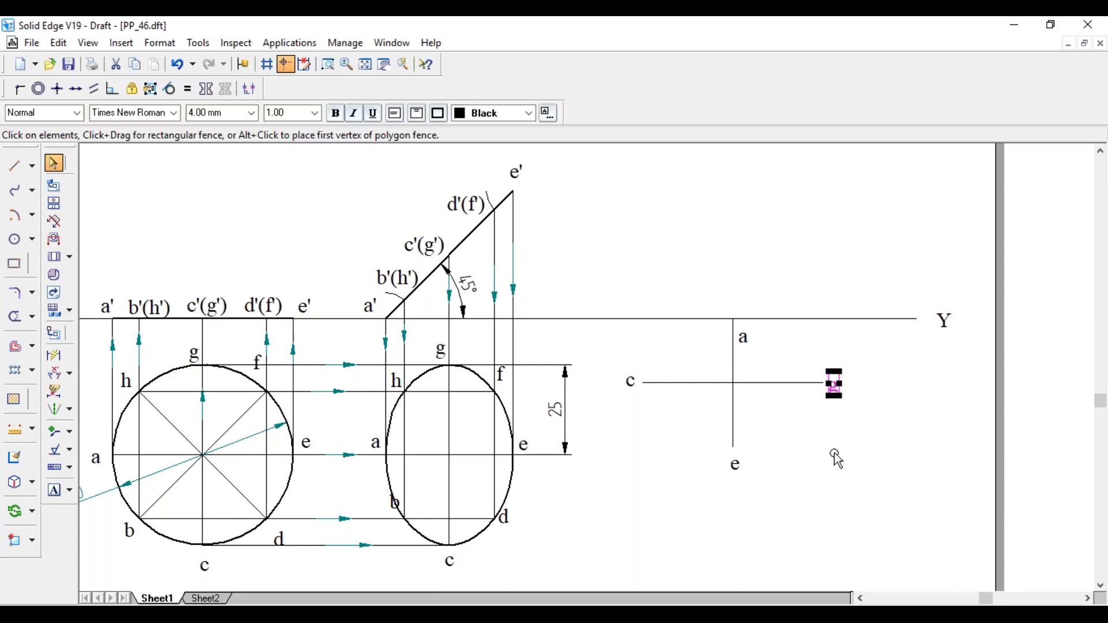
left_click(838, 461)
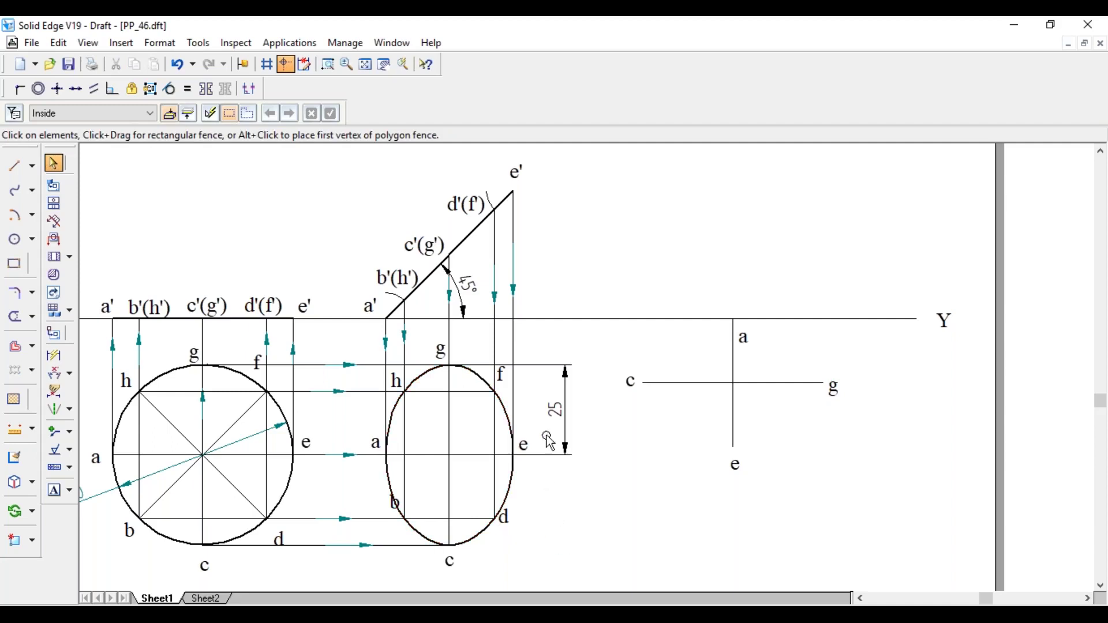
Delete the 25 mm dimension and dimension the horizontal distance between the projectors through a and h in the second top view.
left_click(559, 455)
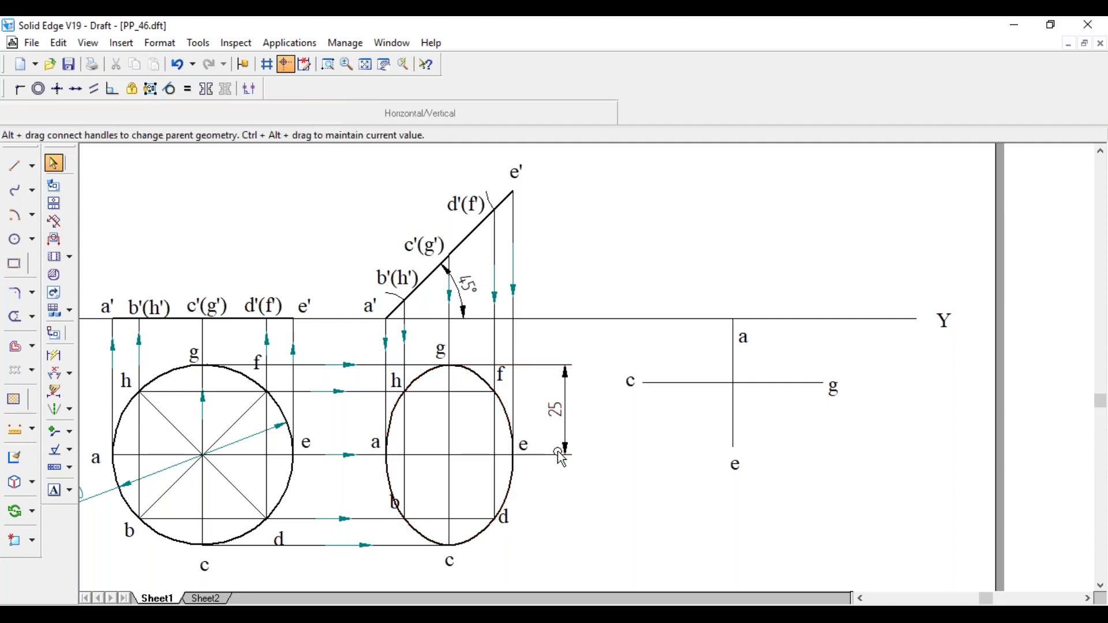
key("Escape")
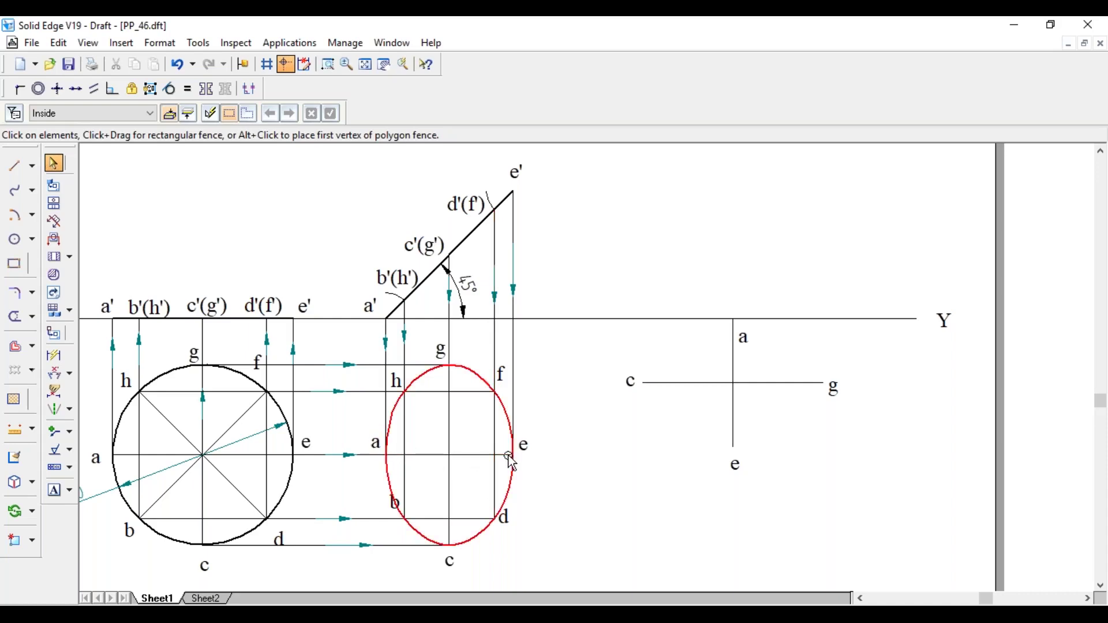
left_click(54, 355)
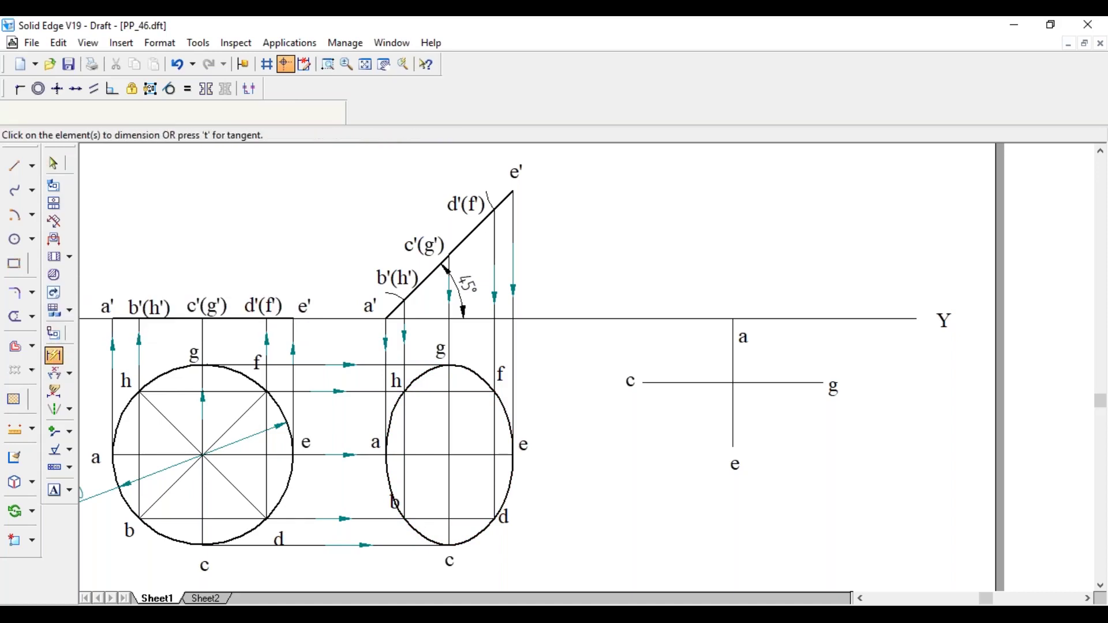
left_click(386, 404)
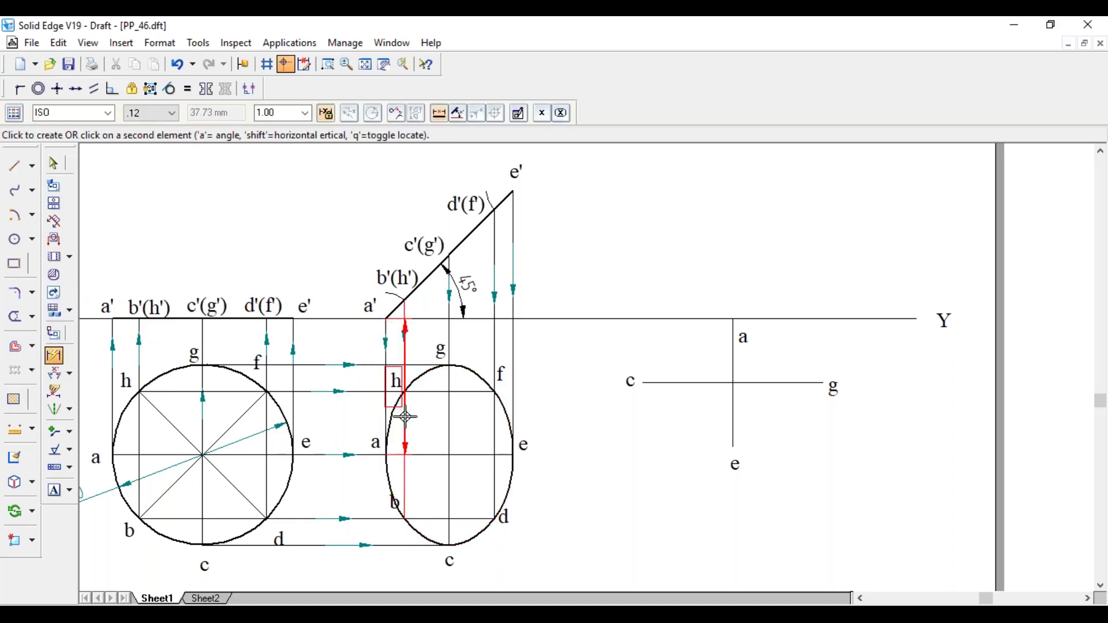
left_click(406, 417)
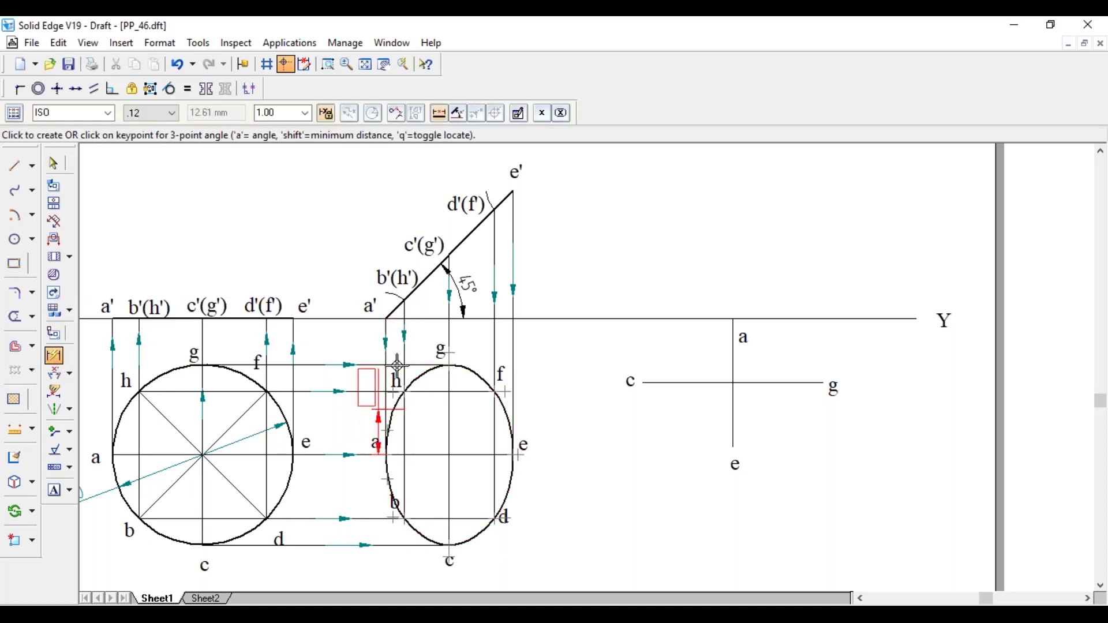
left_click(378, 406)
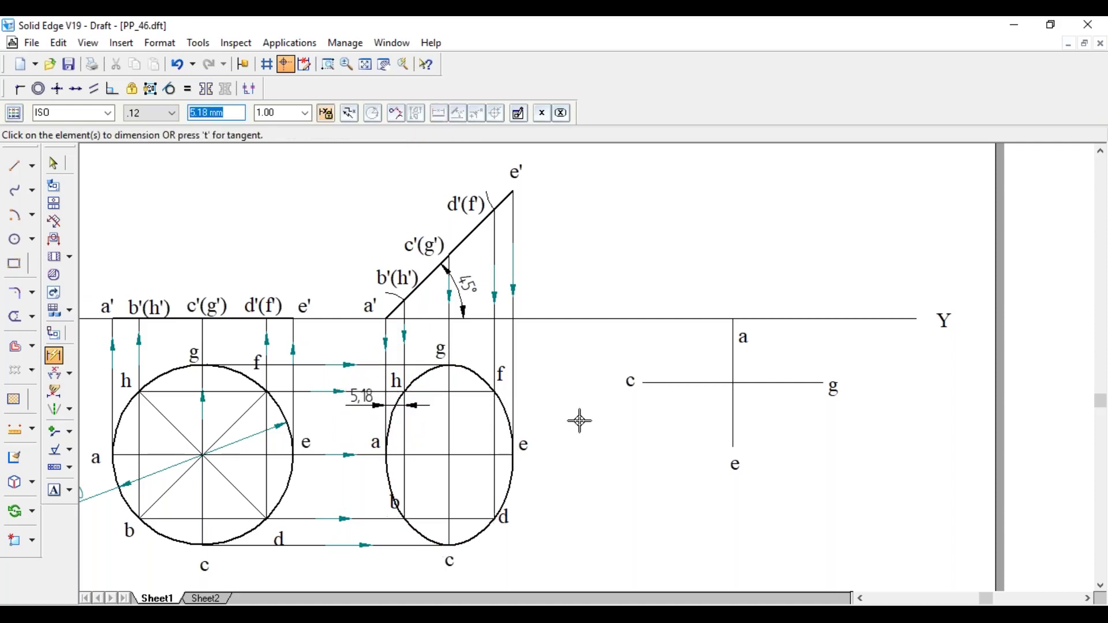
Dimension the horizontal distance between the projectors through f and e, and delete the matching dimension between a and h.
left_click(494, 415)
left_click(513, 392)
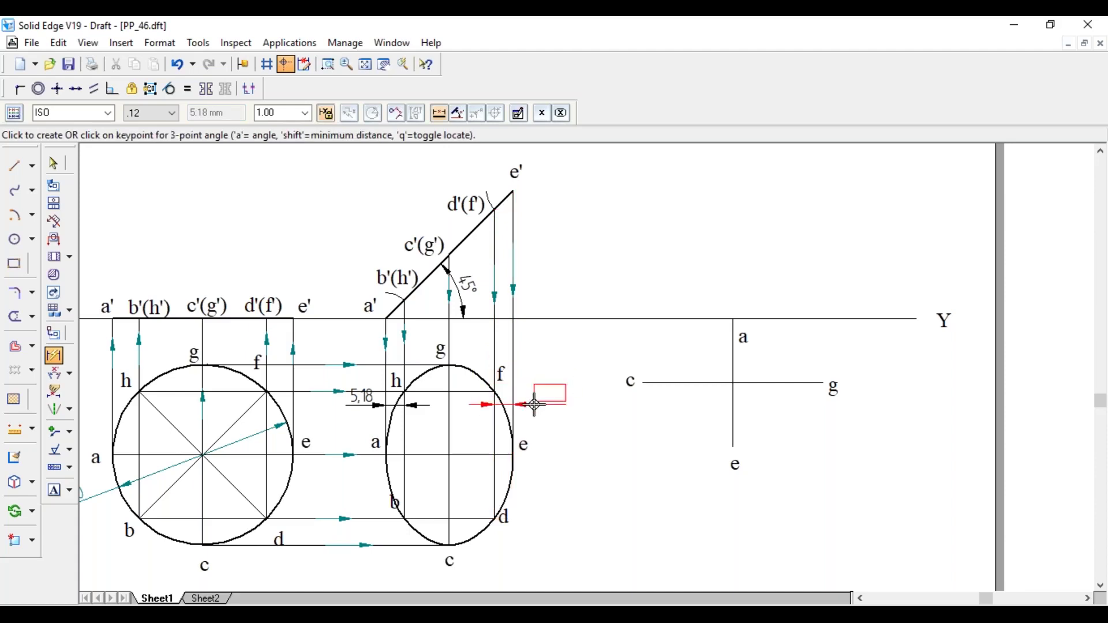
left_click(534, 404)
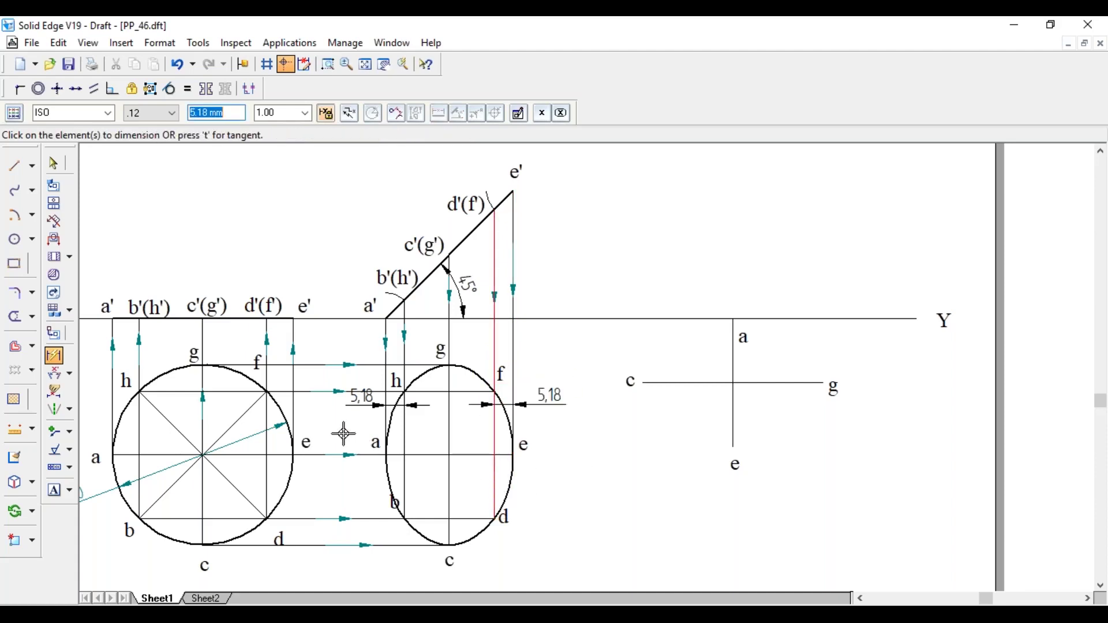
key("Escape")
left_click(358, 406)
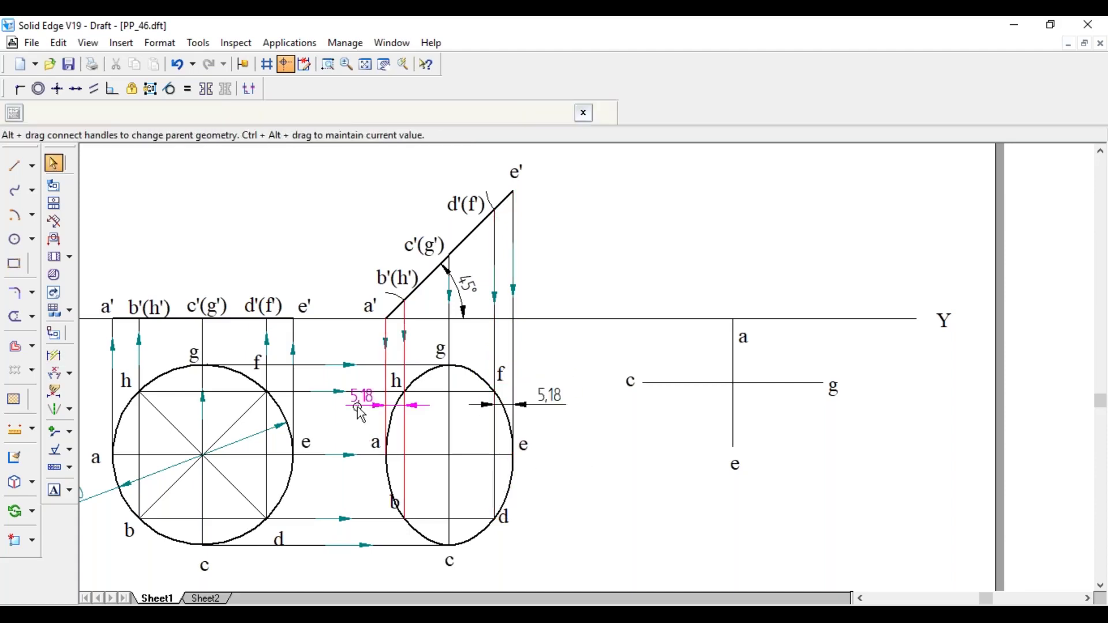
key("Delete")
Draw a 5.18 mm radius arc centred on the upper end a, crossing the new vertical line.
left_click(13, 215)
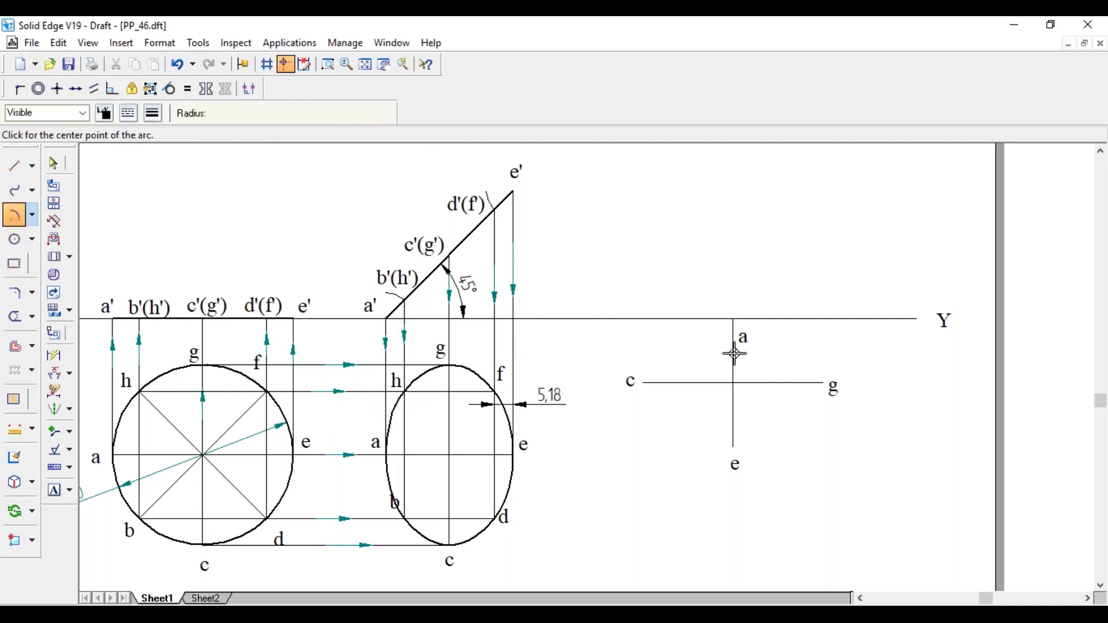
left_click(732, 318)
type("5.18")
key("Tab")
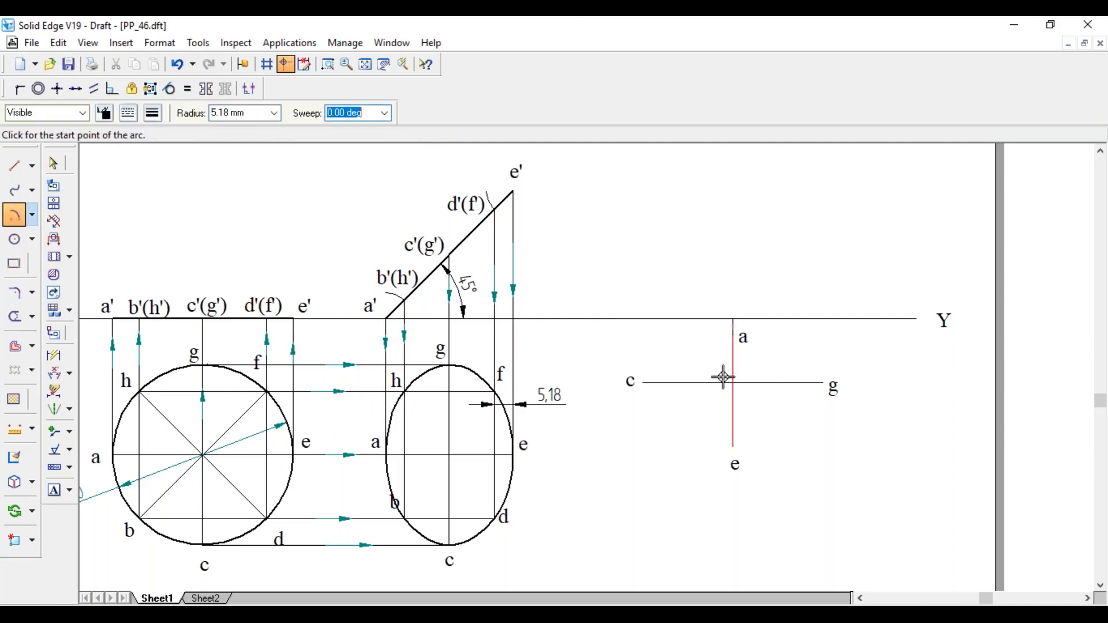
left_click(715, 342)
left_click(728, 345)
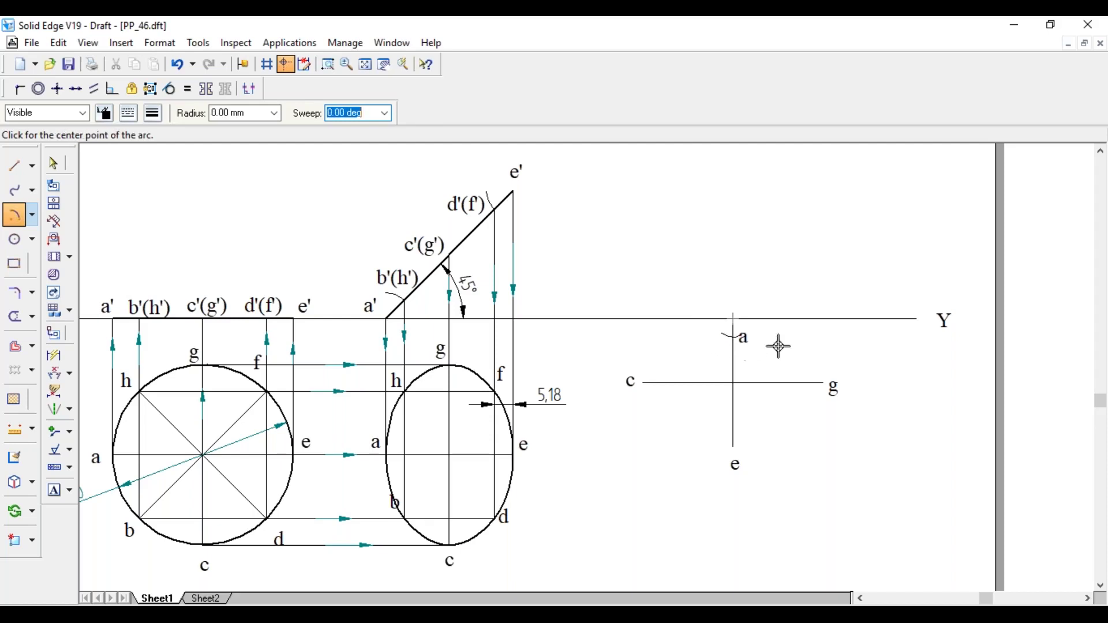
Draw a 5.18 mm radius arc centred on the lower end e, crossing the vertical line.
left_click(733, 446)
key("shift+Tab")
type("5.18")
key("Tab")
left_click(721, 431)
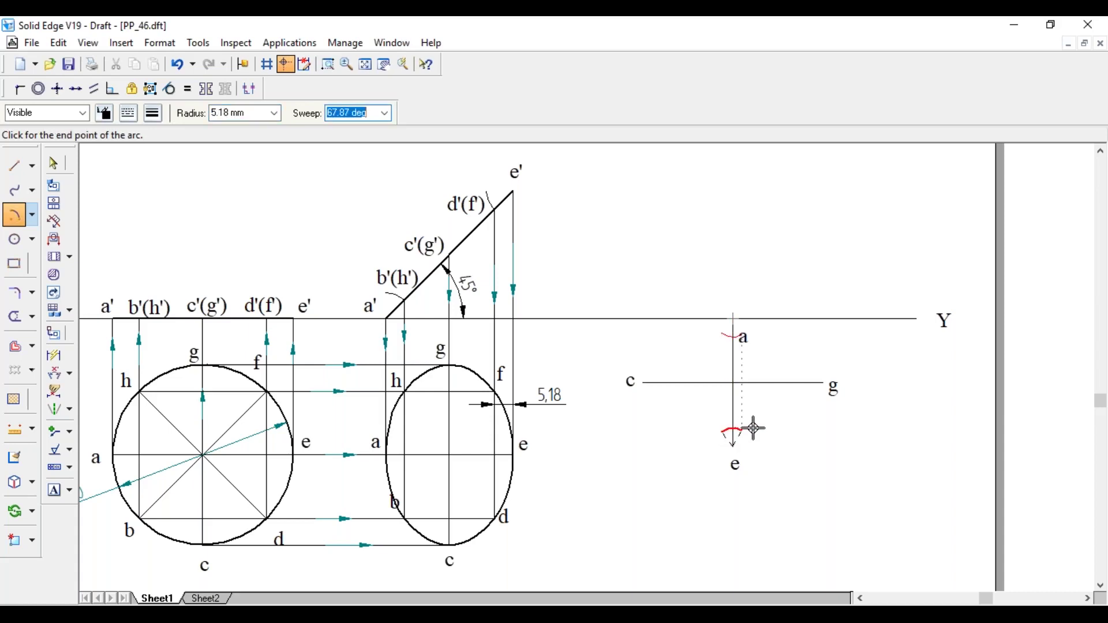
left_click(756, 428)
Trim both arcs on the right side of the vertical line a–e and move the label a up towards XY.
left_click(15, 317)
left_click_drag(732, 414, 745, 426)
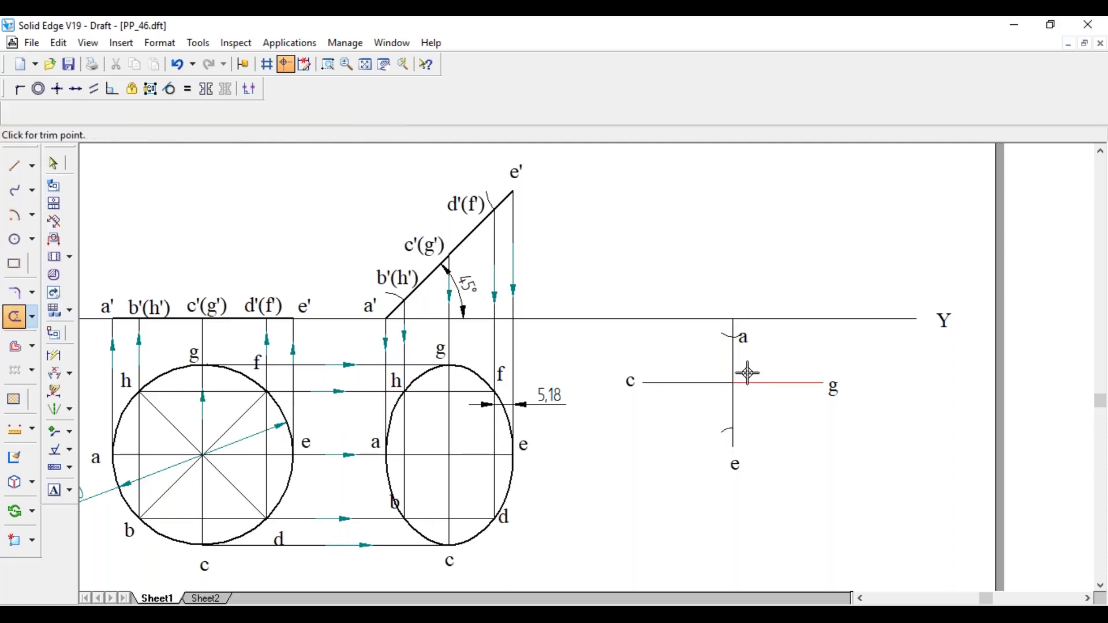
left_click_drag(764, 353, 759, 361)
key("Escape")
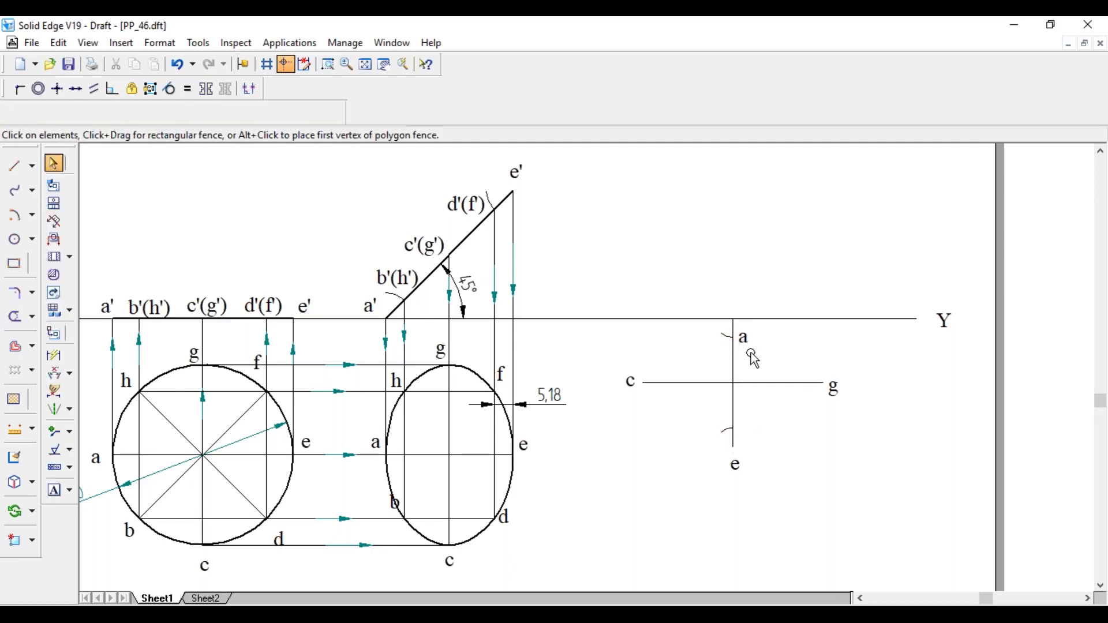
left_click(745, 340)
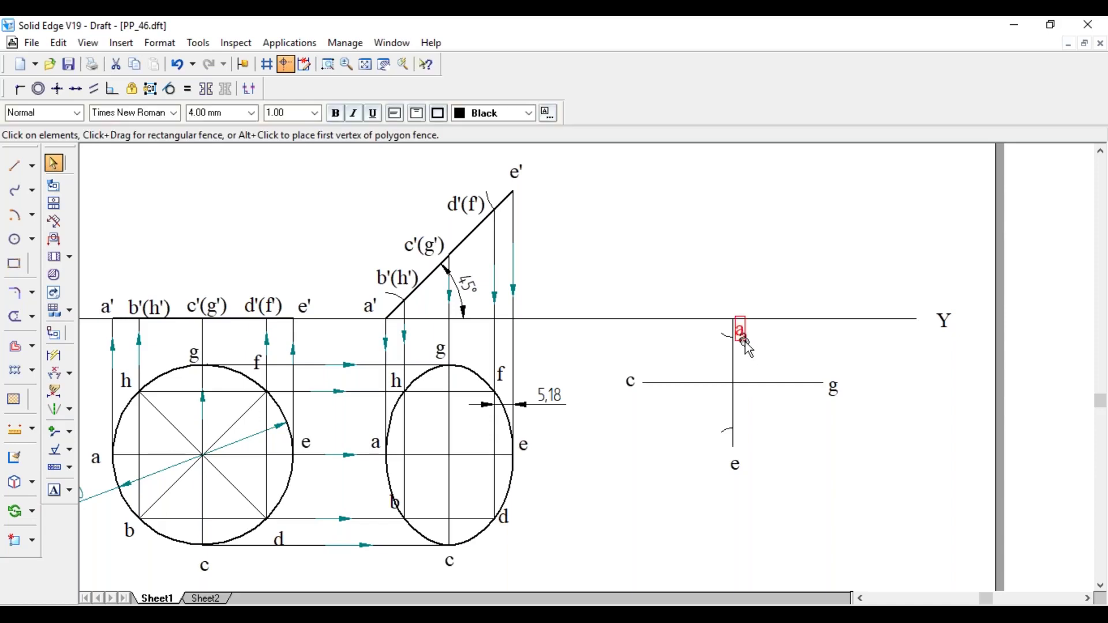
key("Escape")
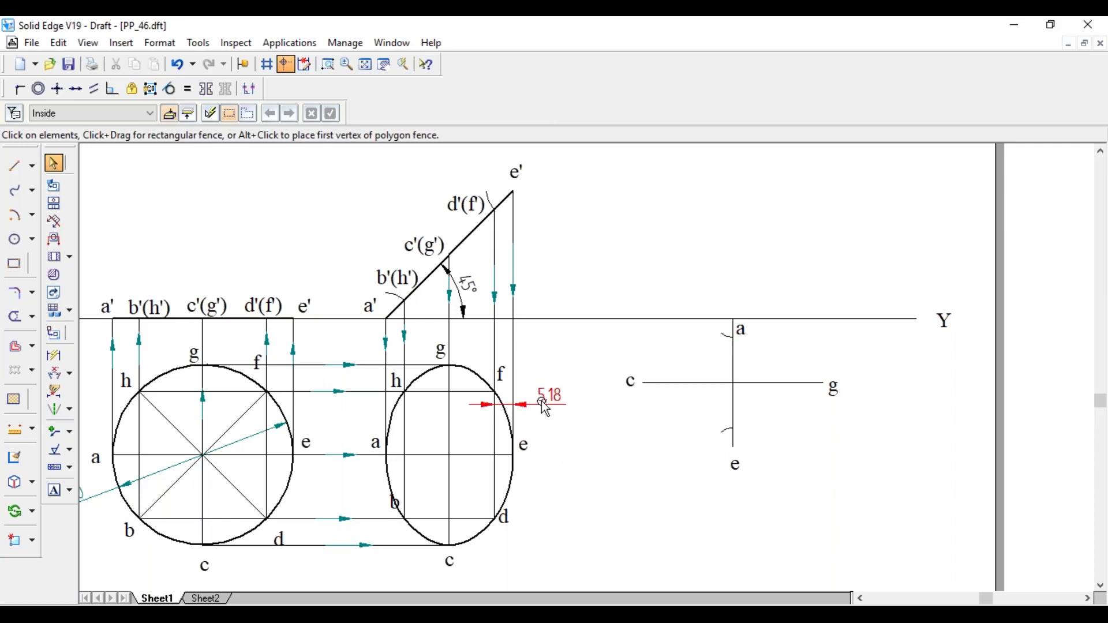
Delete the 5.18 mm dimension and dimension the vertical distance between the a–e centre line and the projector through h and f.
left_click(543, 406)
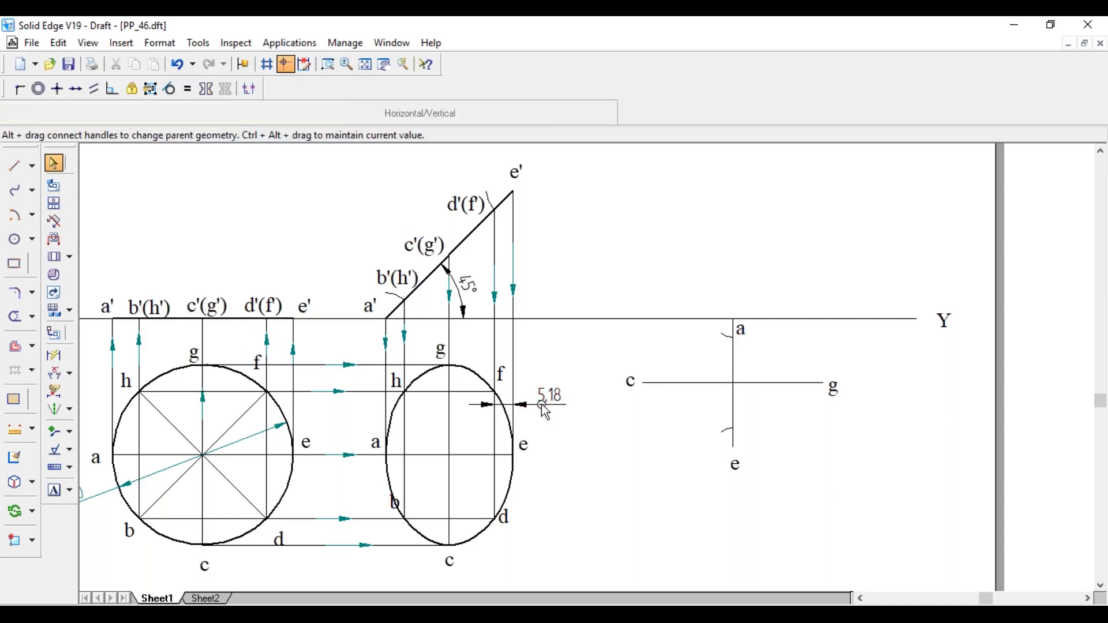
key("Delete")
left_click(53, 356)
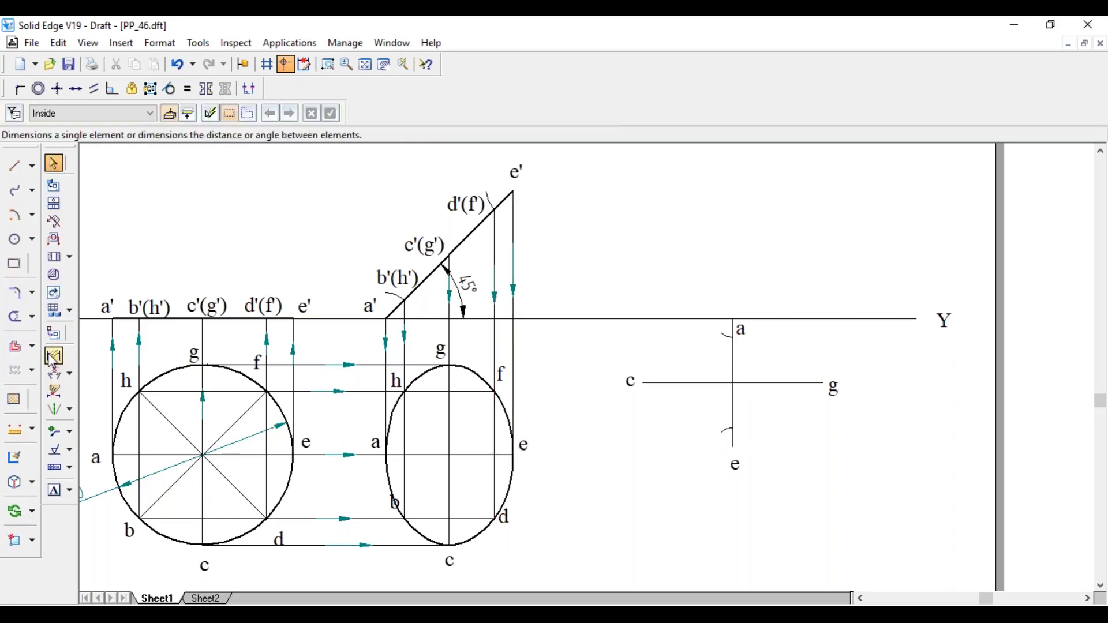
left_click(451, 453)
left_click(465, 450)
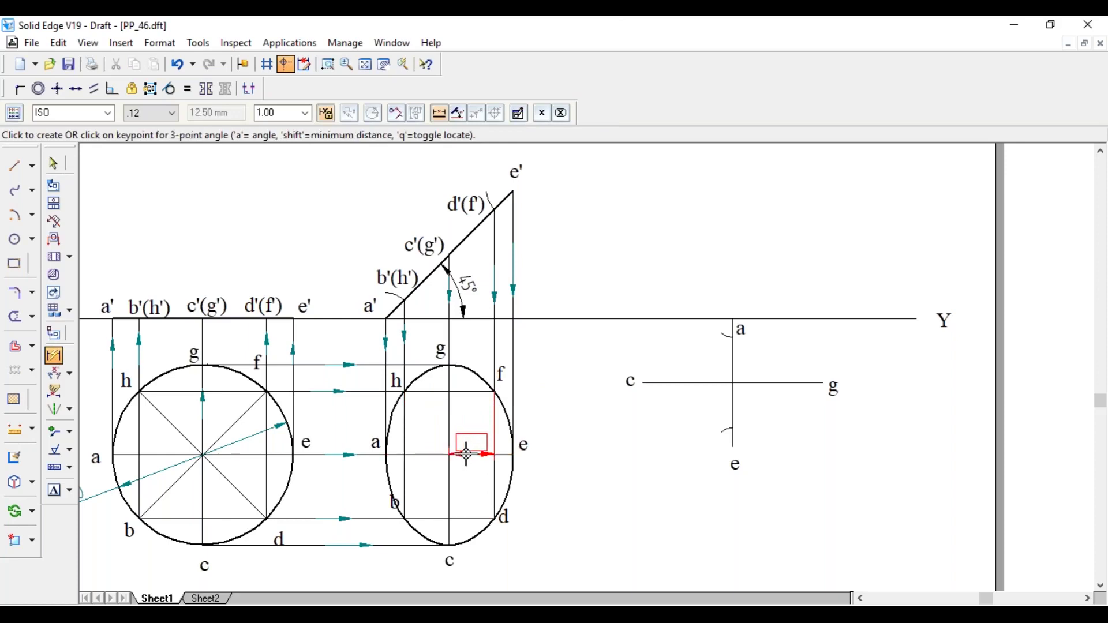
left_click(563, 441)
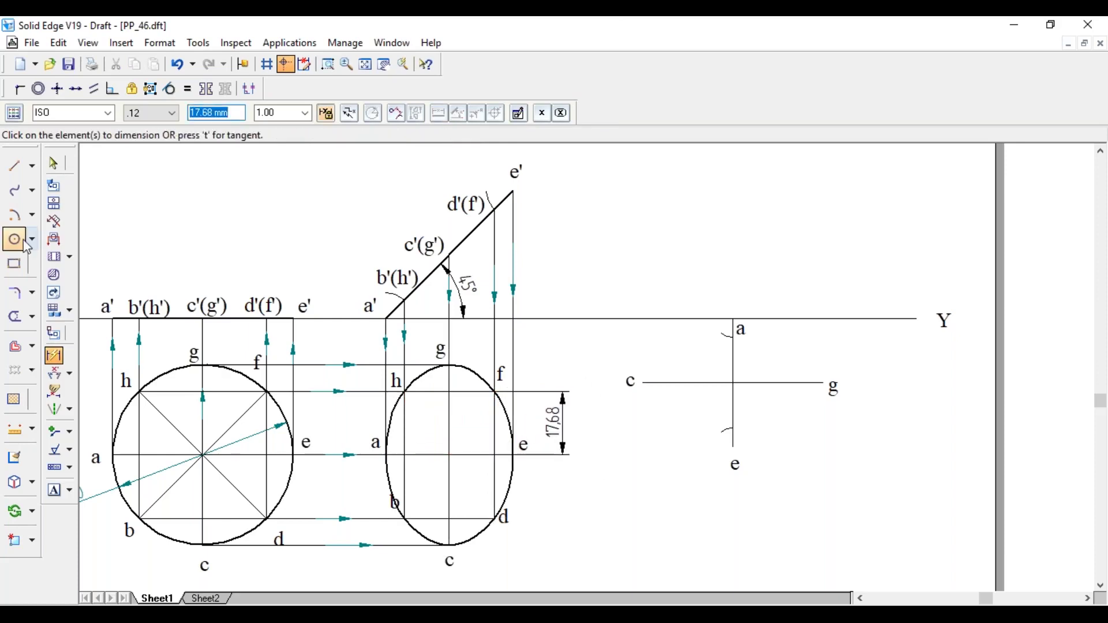
Draw a 17.68 mm horizontal line to the right from the point where the upper arc meets the vertical line.
left_click(15, 167)
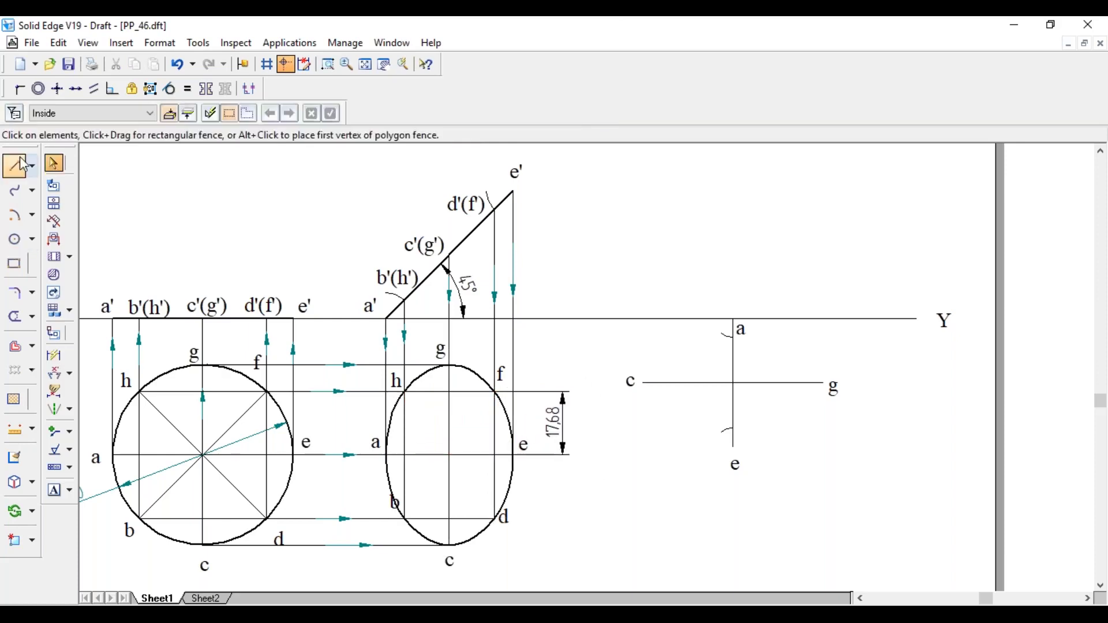
left_click(732, 337)
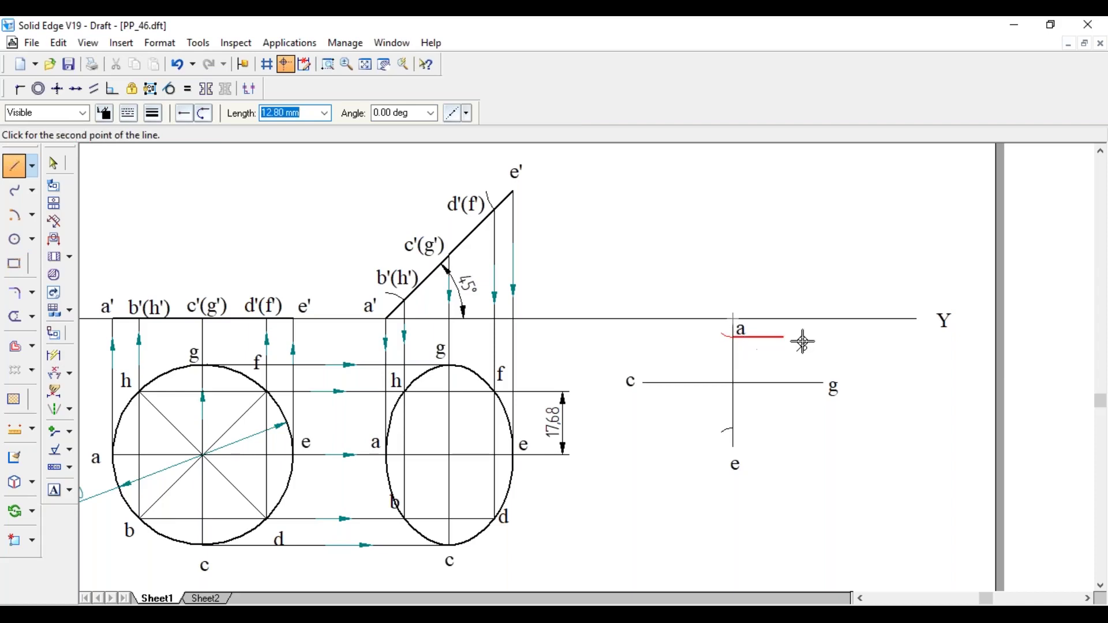
type("17.68")
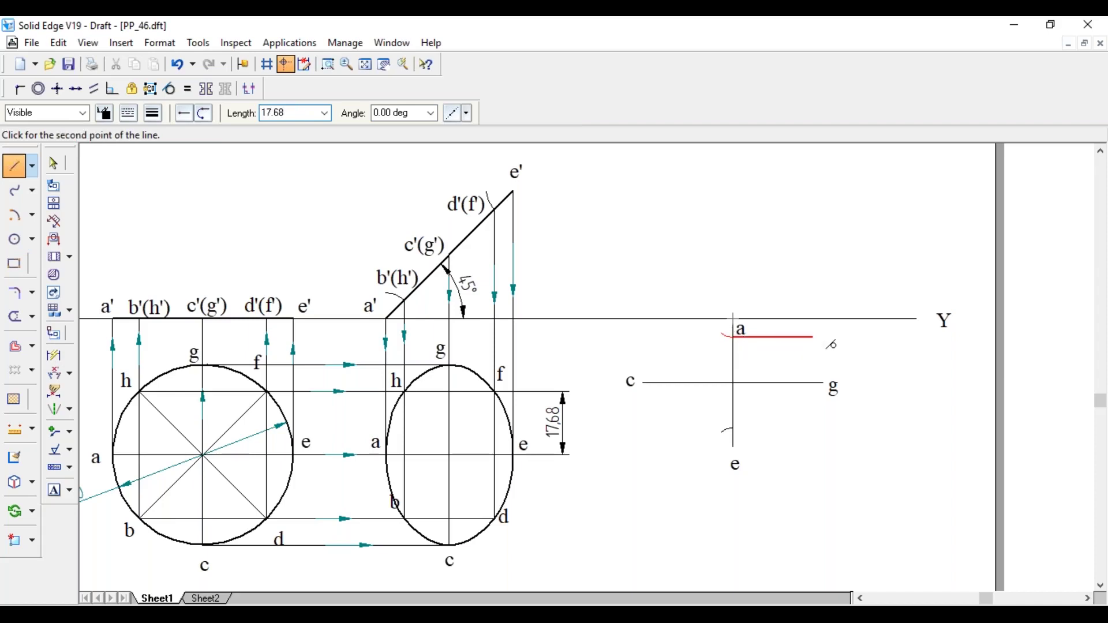
key("Tab")
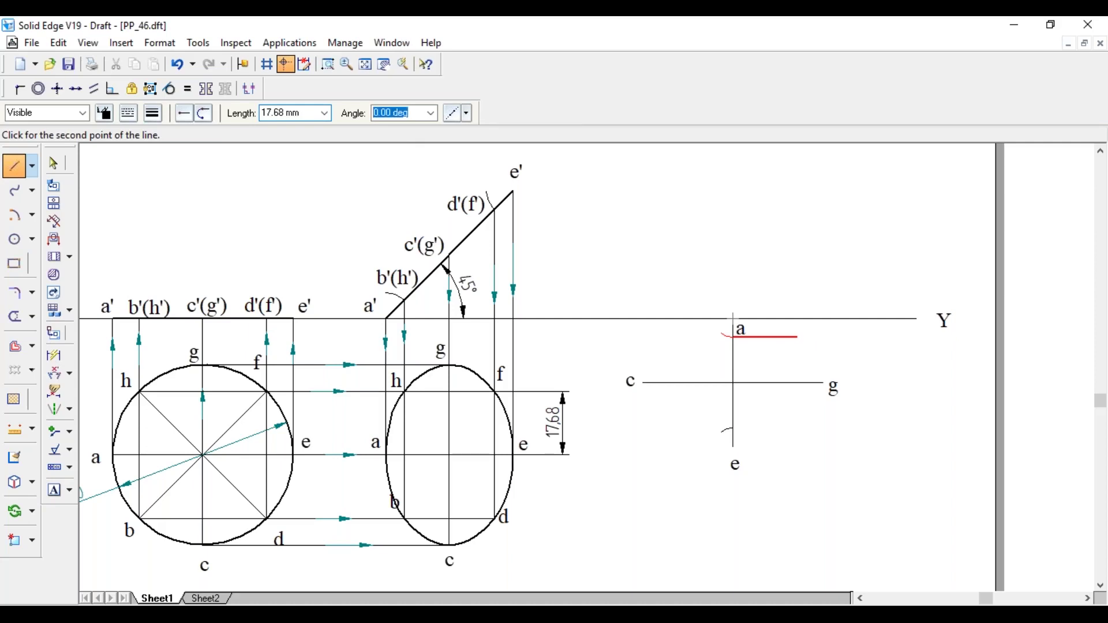
left_click(826, 339)
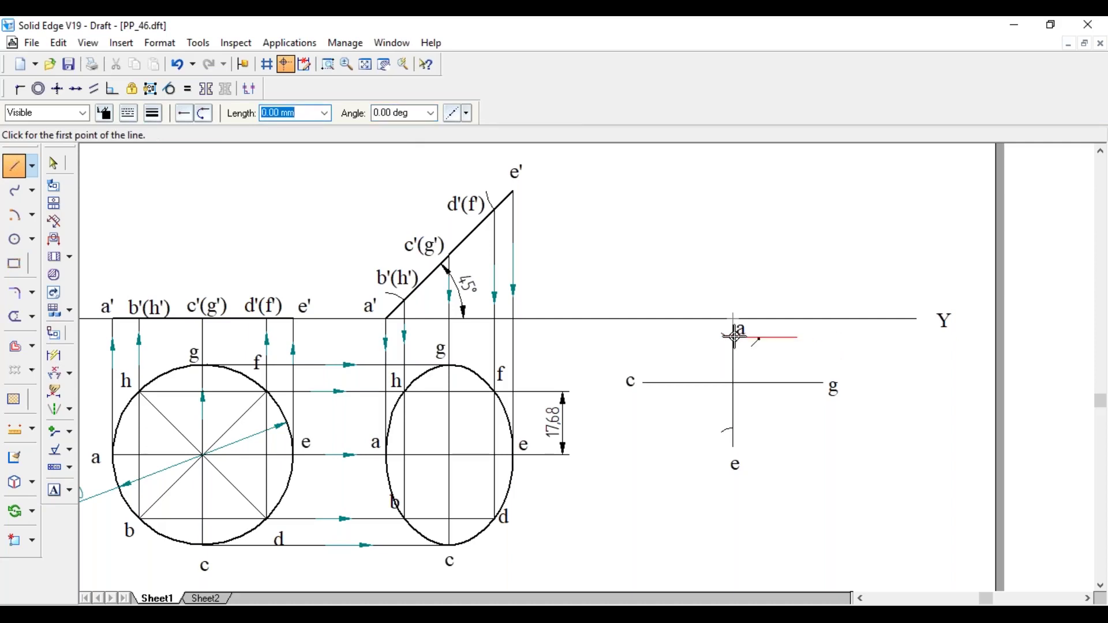
Draw a 17.68 mm horizontal line to the left from the point where the upper arc meets the vertical line.
left_click(732, 338)
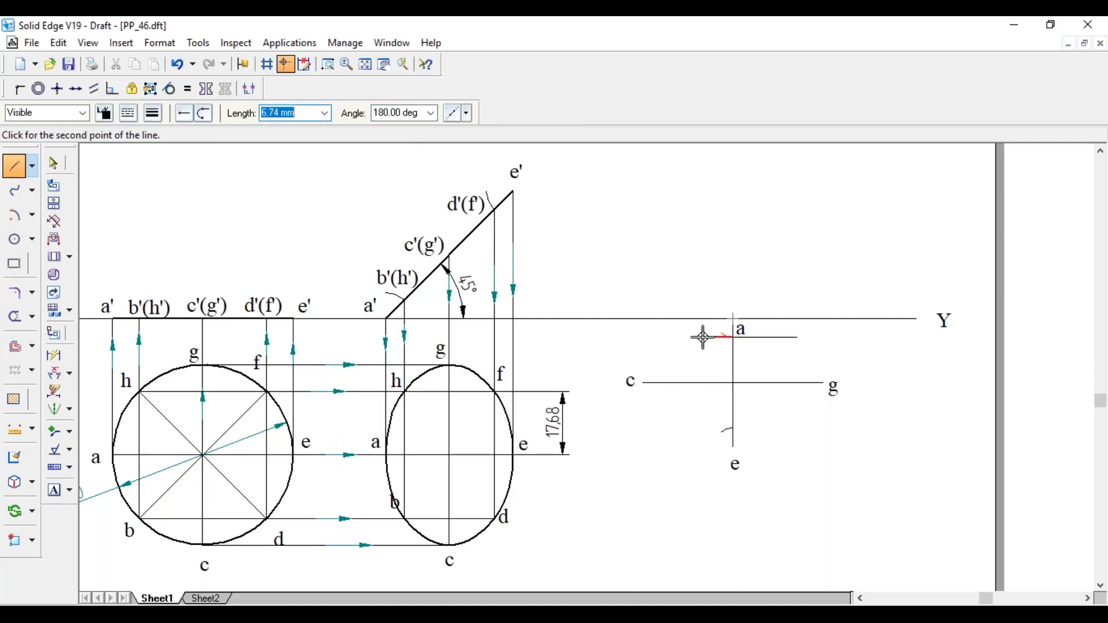
type("17.68")
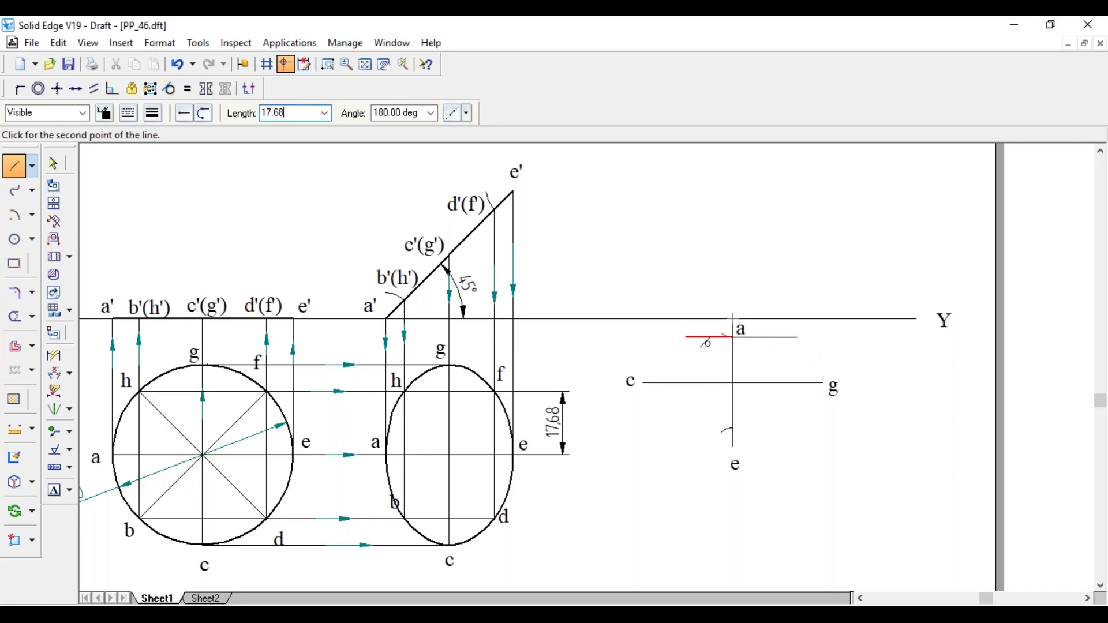
key("Return")
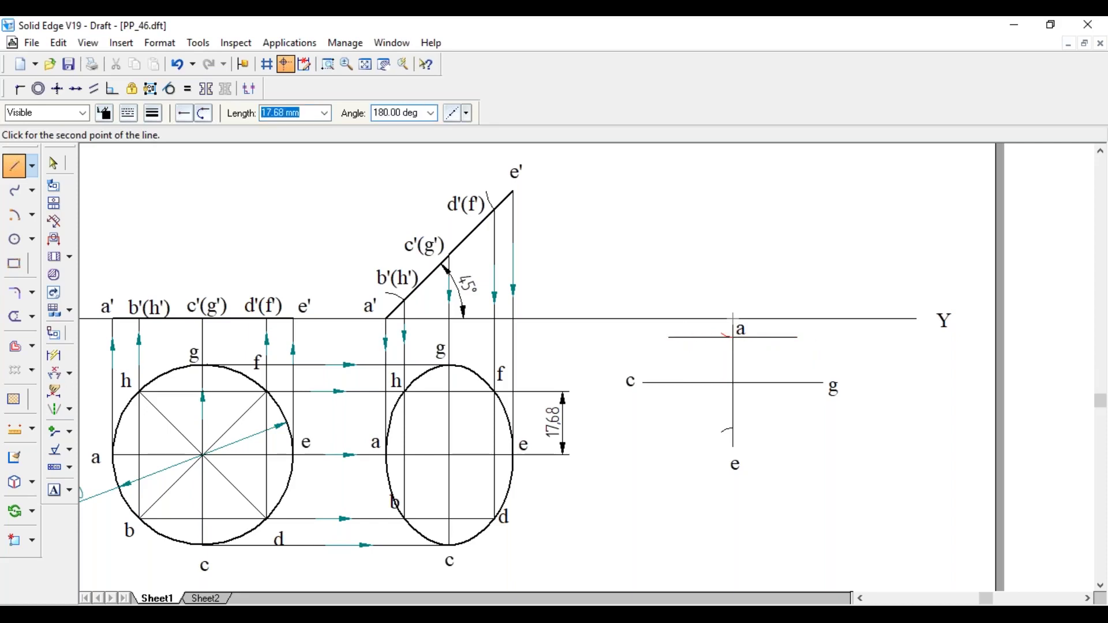
left_click(701, 339)
right_click(782, 430)
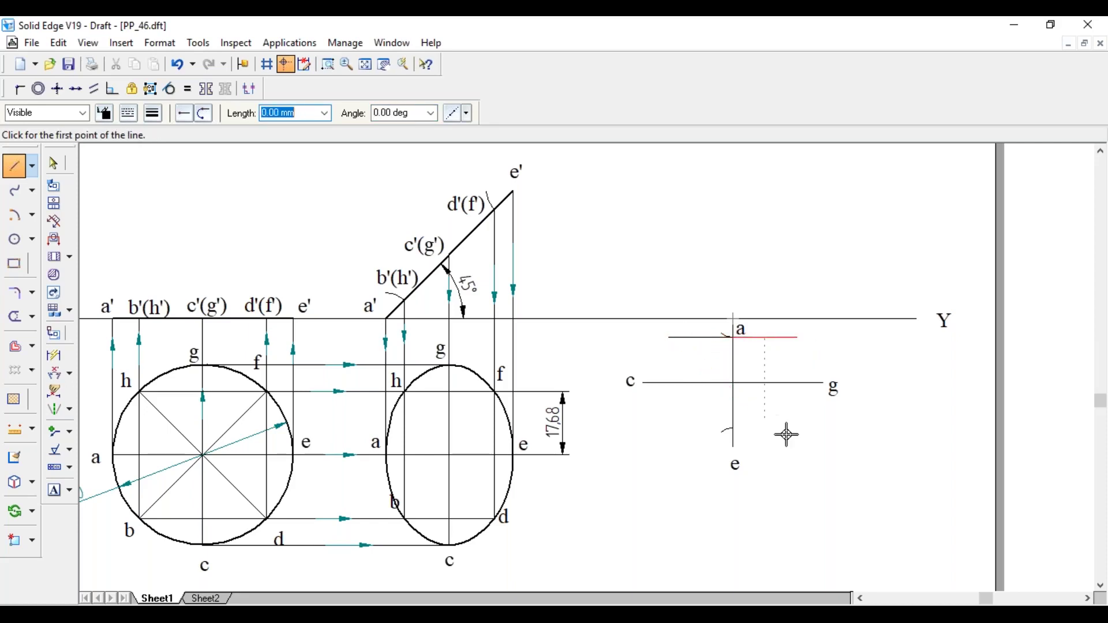
Draw a 17.68 mm horizontal line to the right from the point where the lower arc meets the vertical line.
left_click(734, 428)
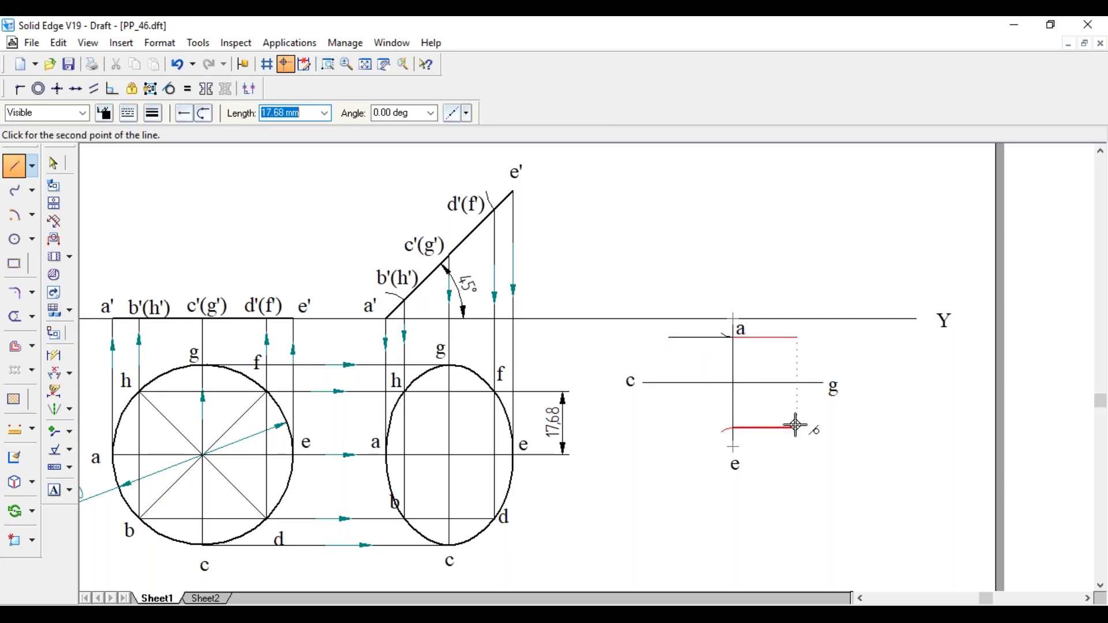
type("17")
key("Tab")
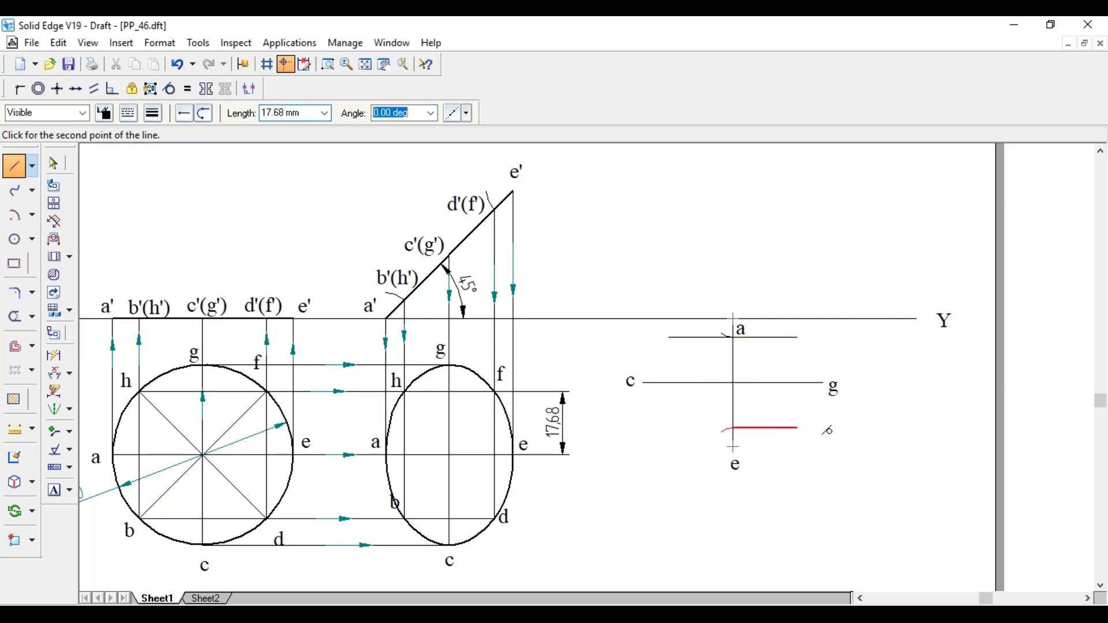
key("Return")
left_click(802, 445)
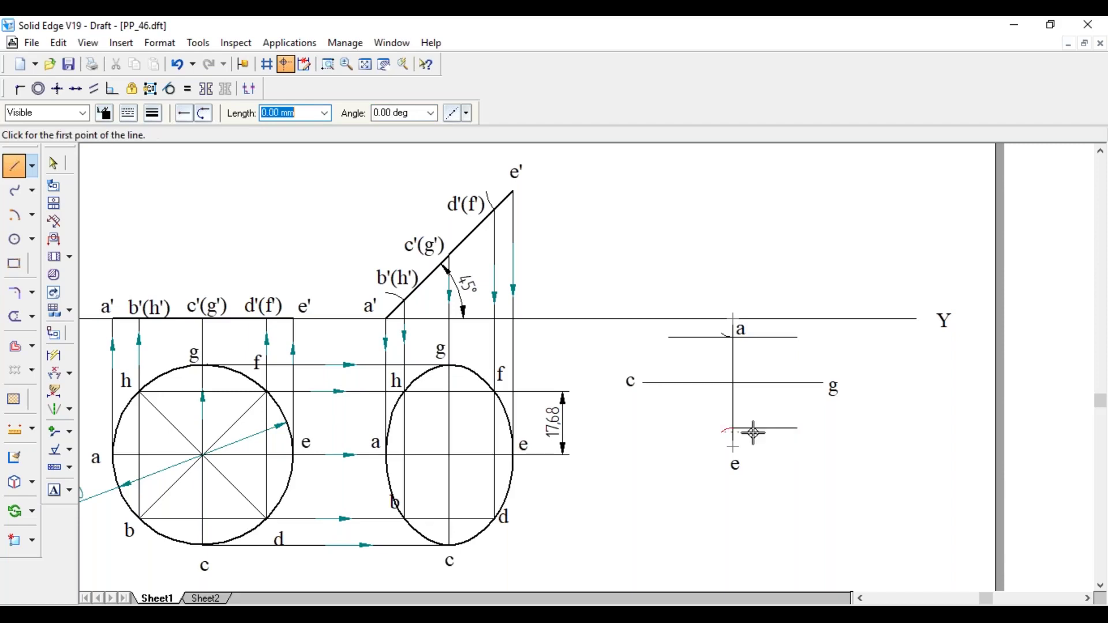
Draw a 17.68 mm horizontal line to the left from the lower arc's intersection and delete the two small construction arcs.
left_click(733, 429)
type("1")
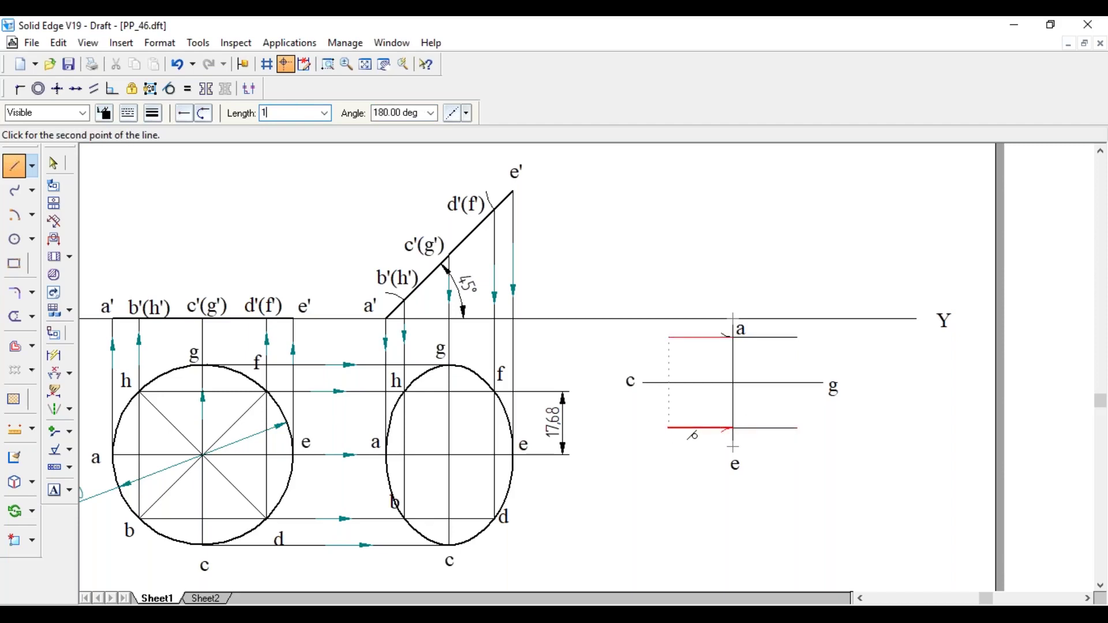
key("Tab")
key("Return")
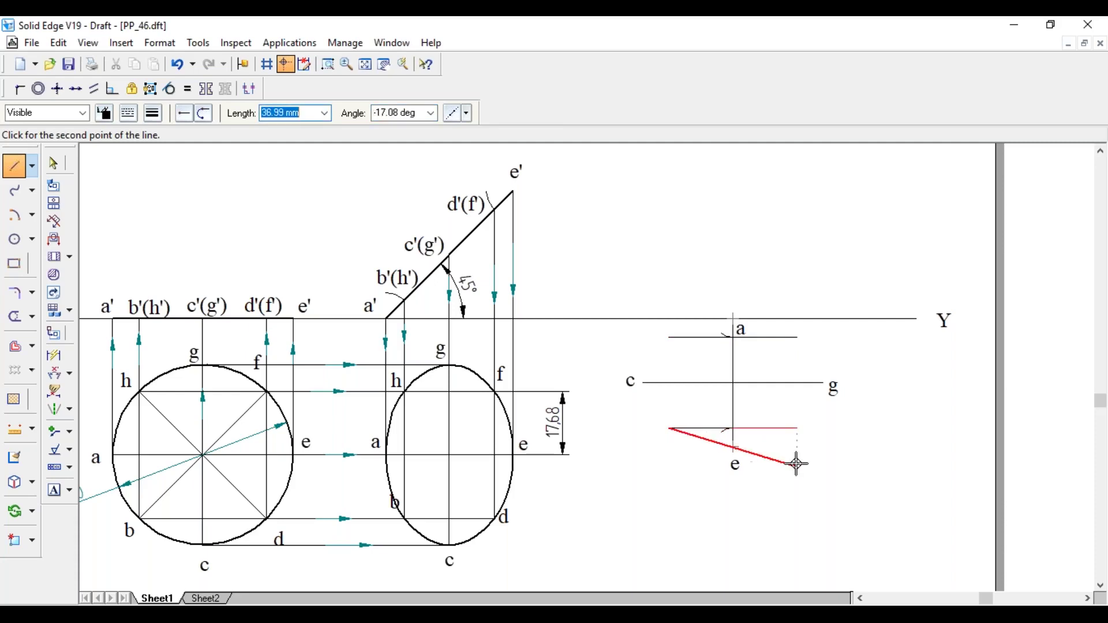
key("Escape")
left_click(724, 438)
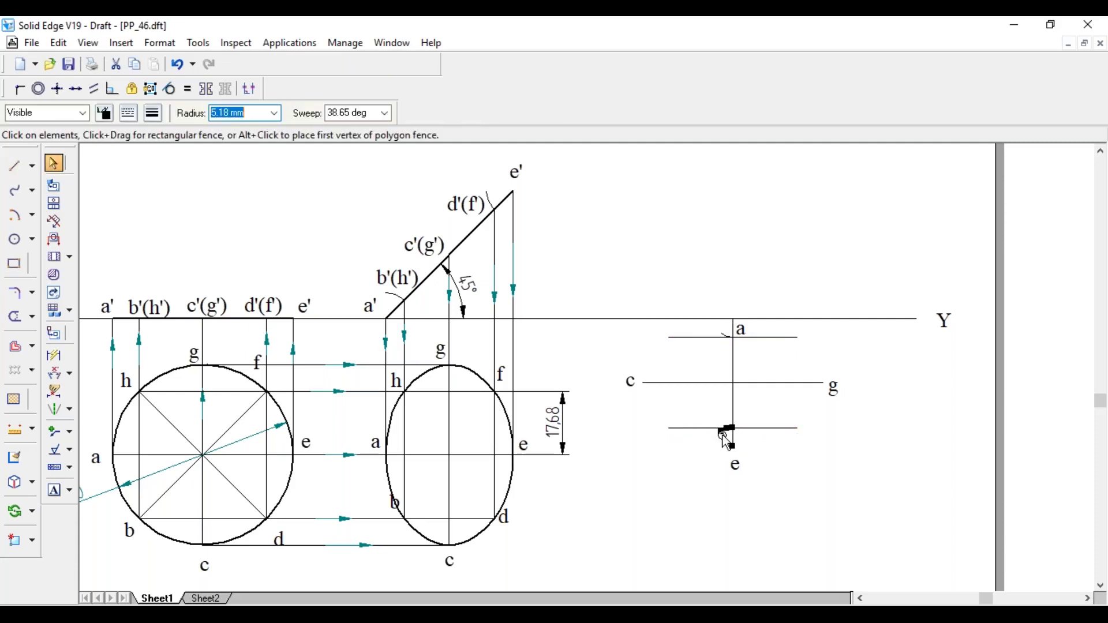
key("Delete")
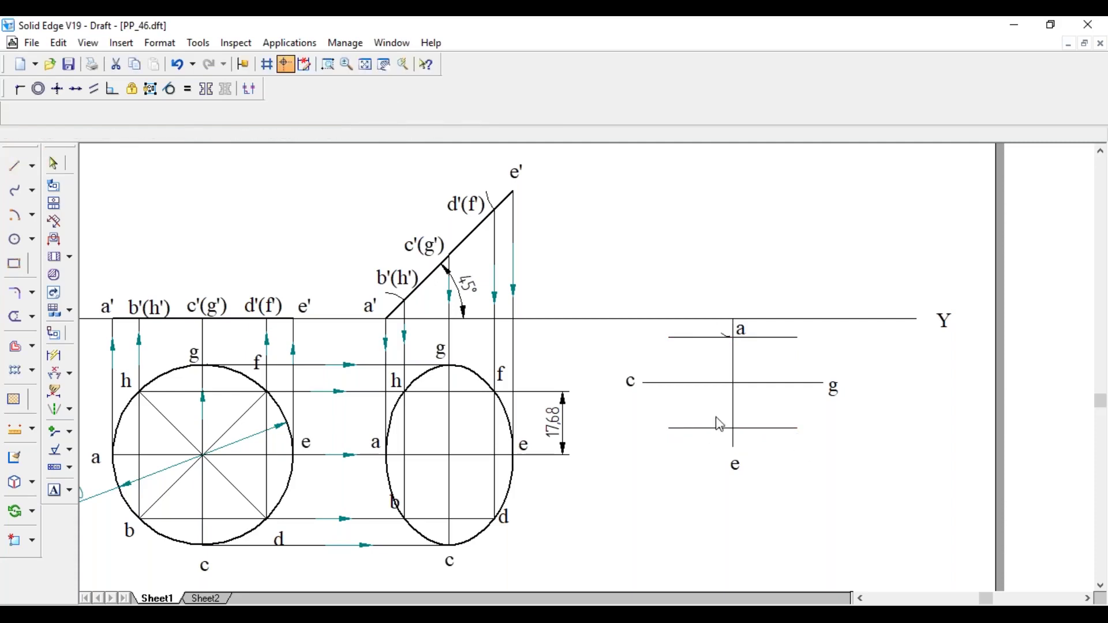
Copy the labels b, d, f and h from the second top view to the ends of the new upper and lower horizontal lines.
left_click_drag(393, 504, 650, 341, "ctrl")
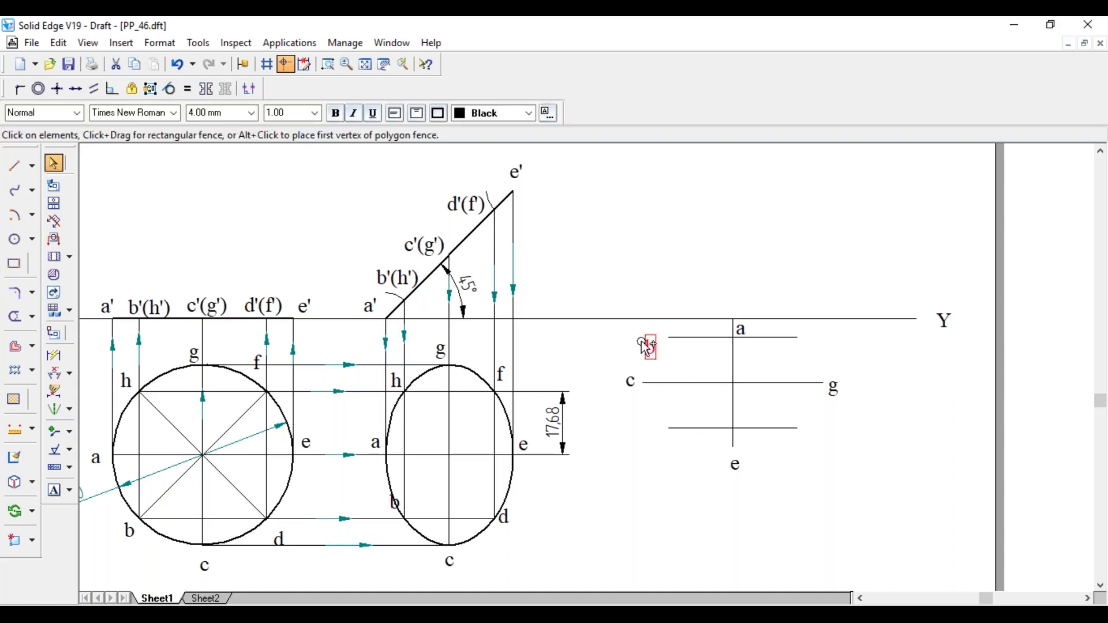
left_click(632, 440)
left_click_drag(514, 534, 675, 456, "ctrl")
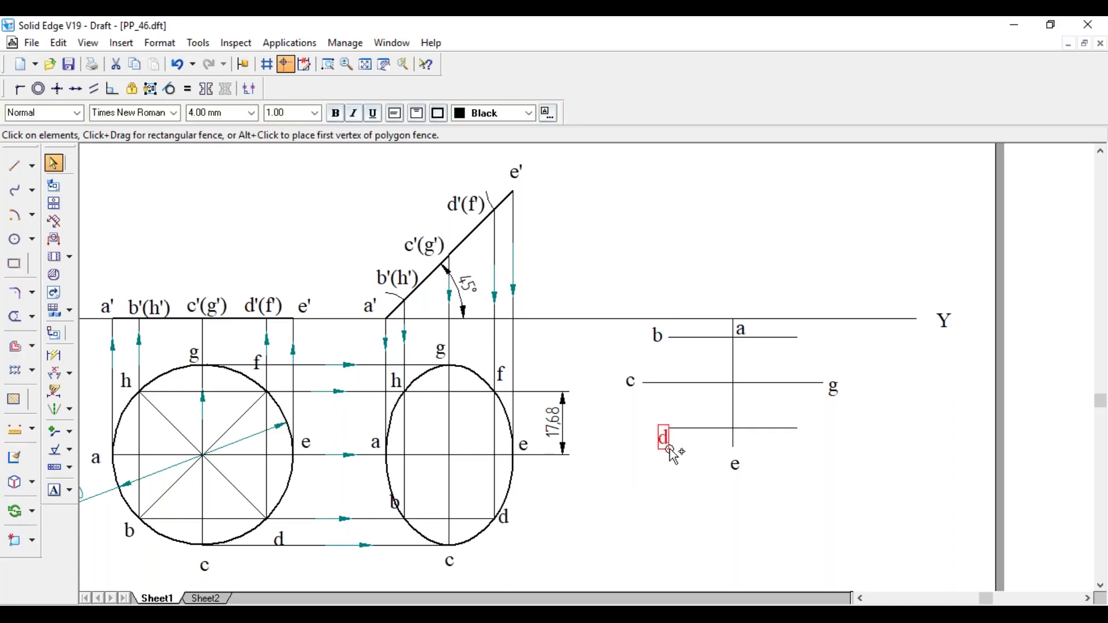
left_click(697, 492)
left_click_drag(506, 363, 805, 440, "ctrl")
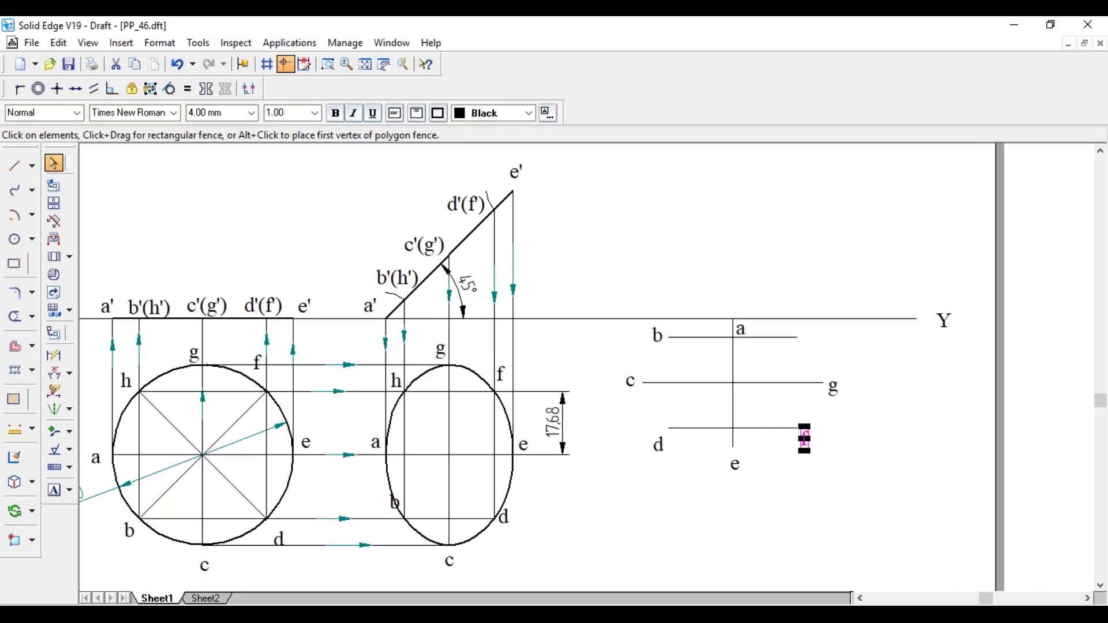
left_click(837, 444)
left_click_drag(395, 380, 805, 346, "ctrl")
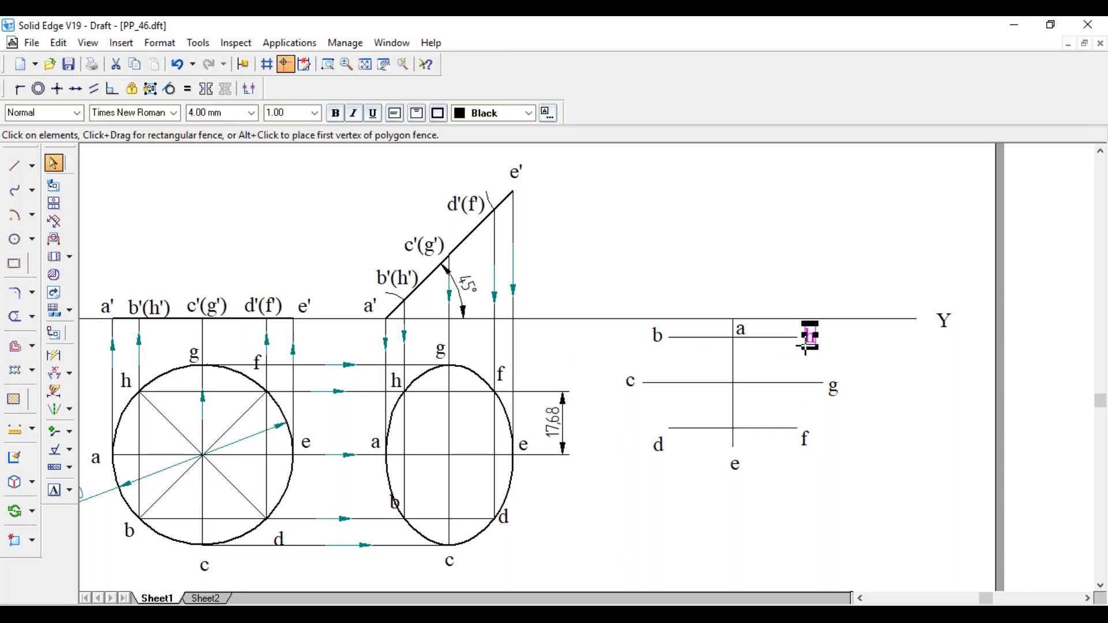
left_click(856, 461)
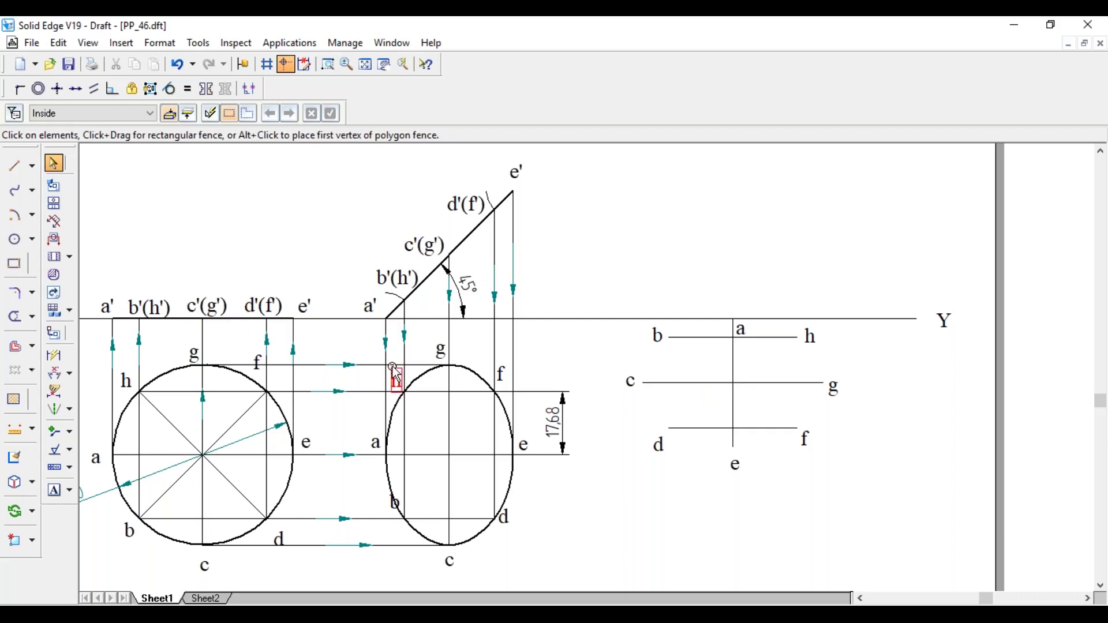
Draw a closed curve through a, b, c, d, e, f, g and h of the rotated top view, ending back at a.
left_click(14, 190)
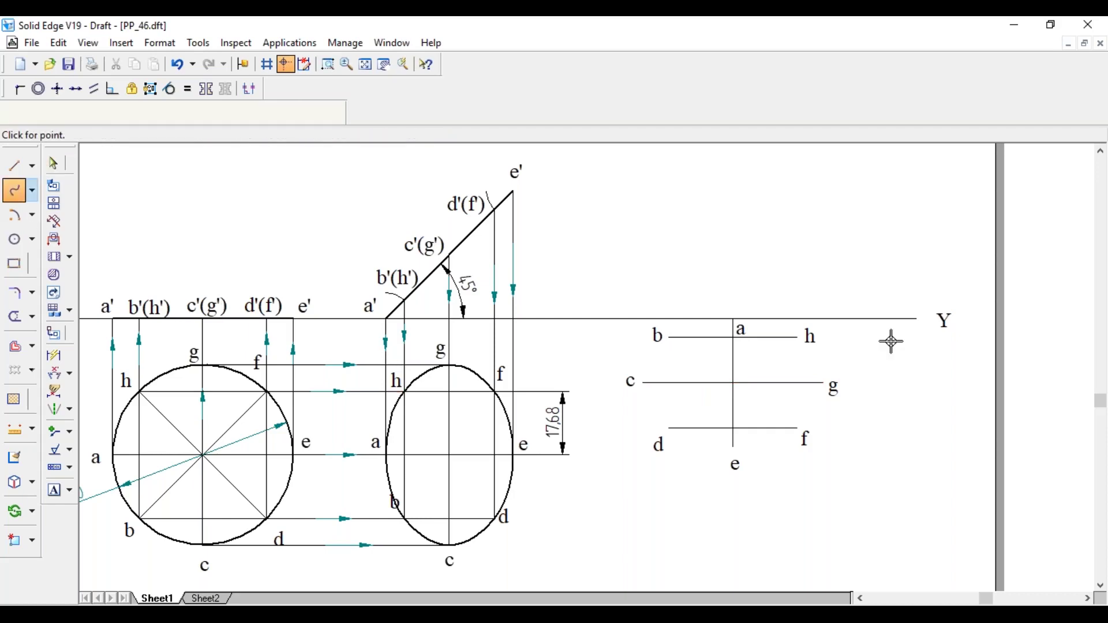
left_click(732, 318)
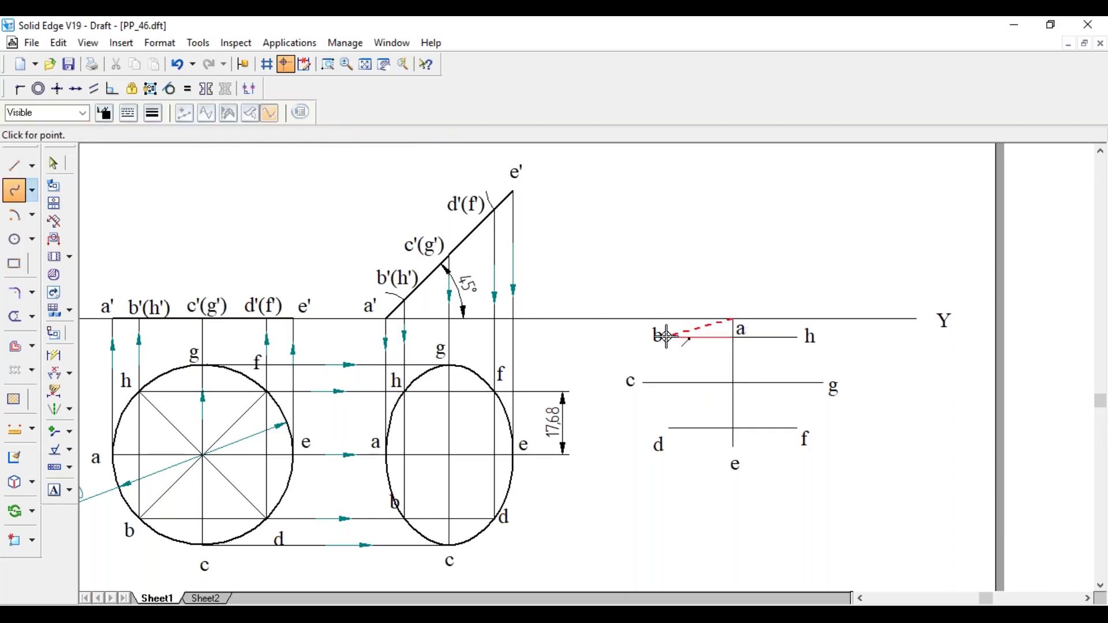
left_click(666, 336)
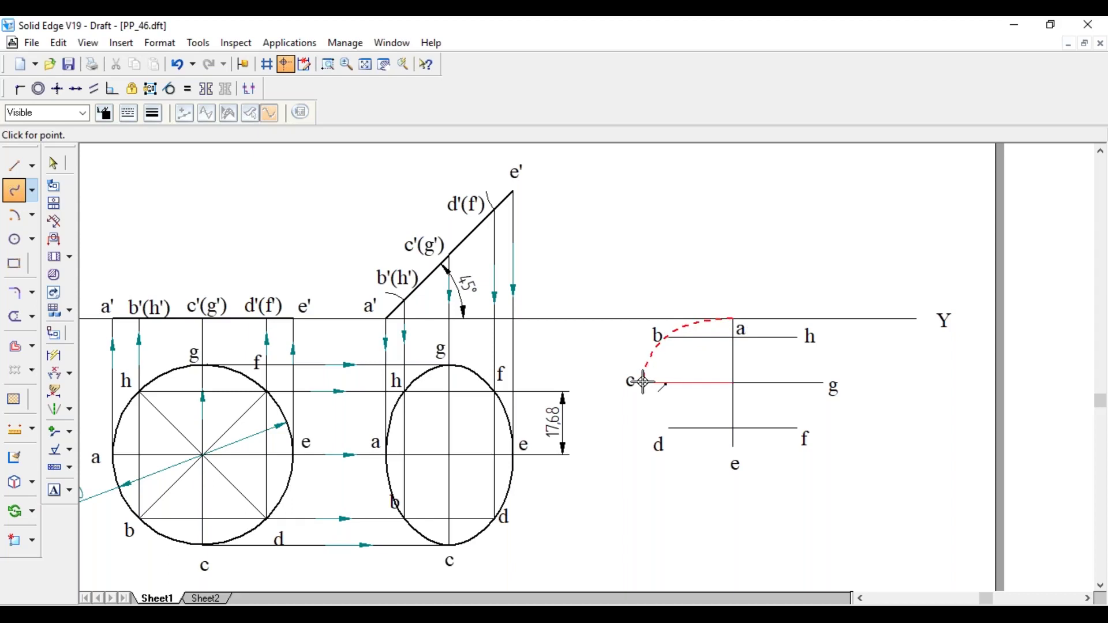
left_click(643, 381)
left_click(671, 428)
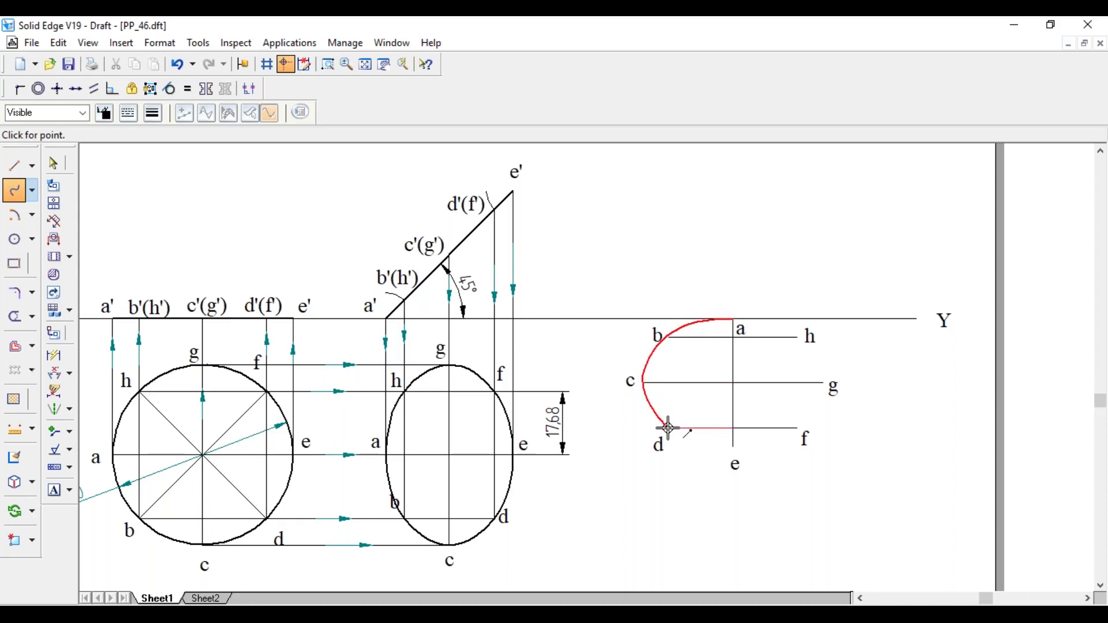
left_click(738, 445)
left_click(799, 428)
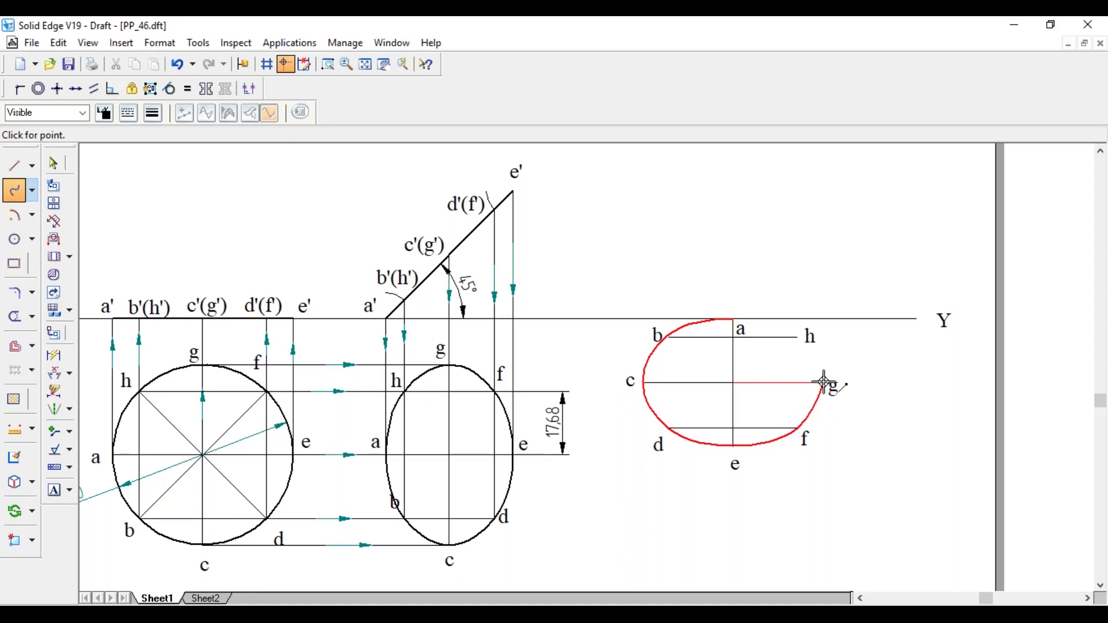
left_click(823, 382)
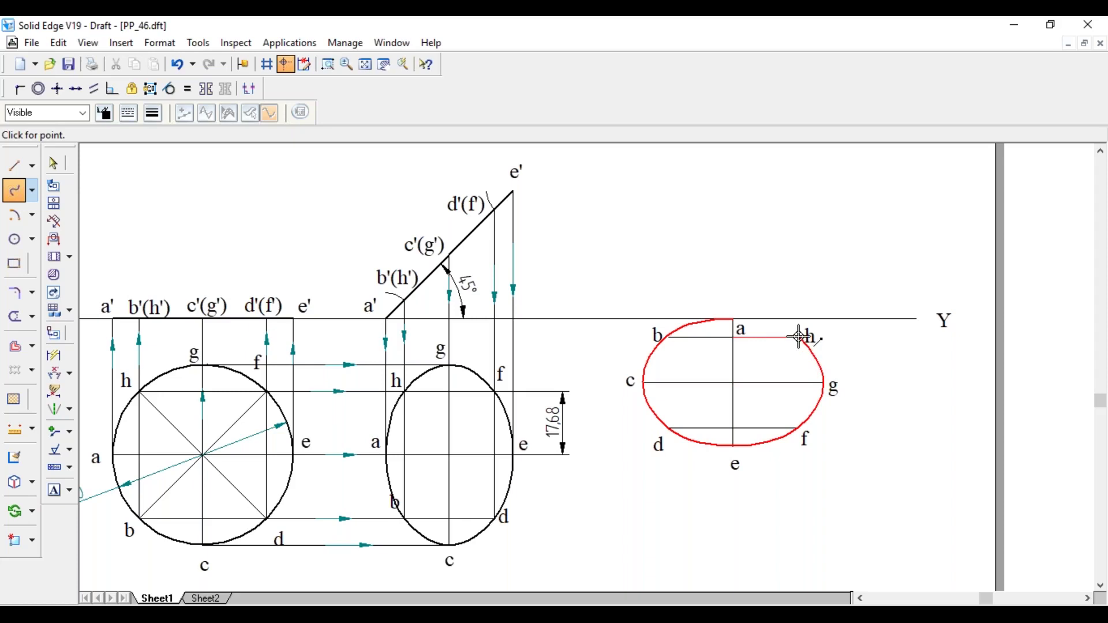
left_click(799, 337)
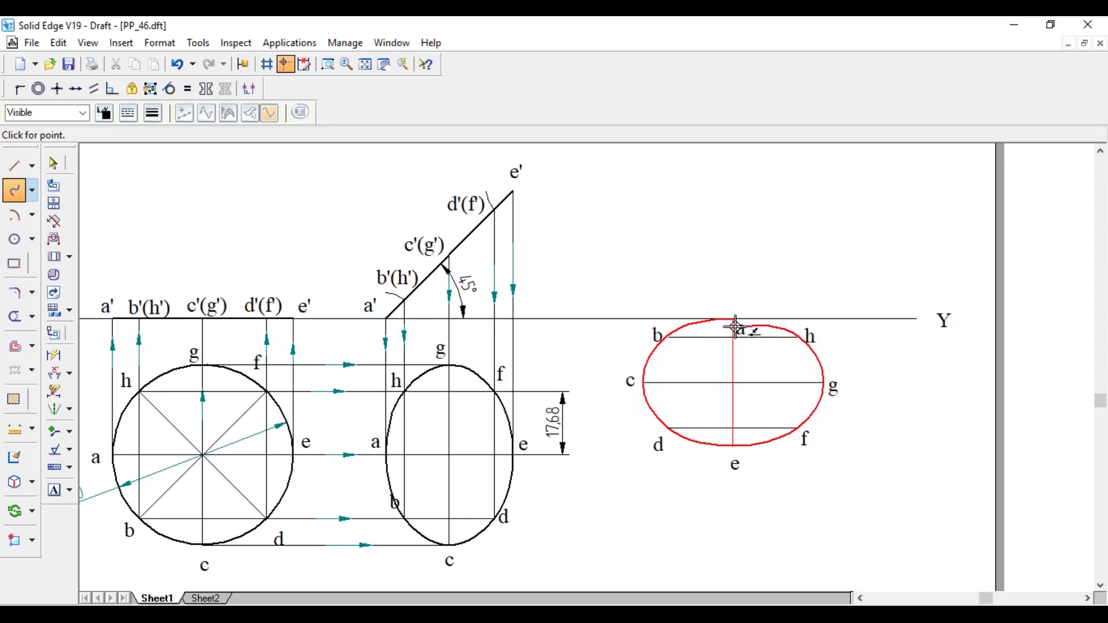
left_click(733, 319)
right_click(756, 303)
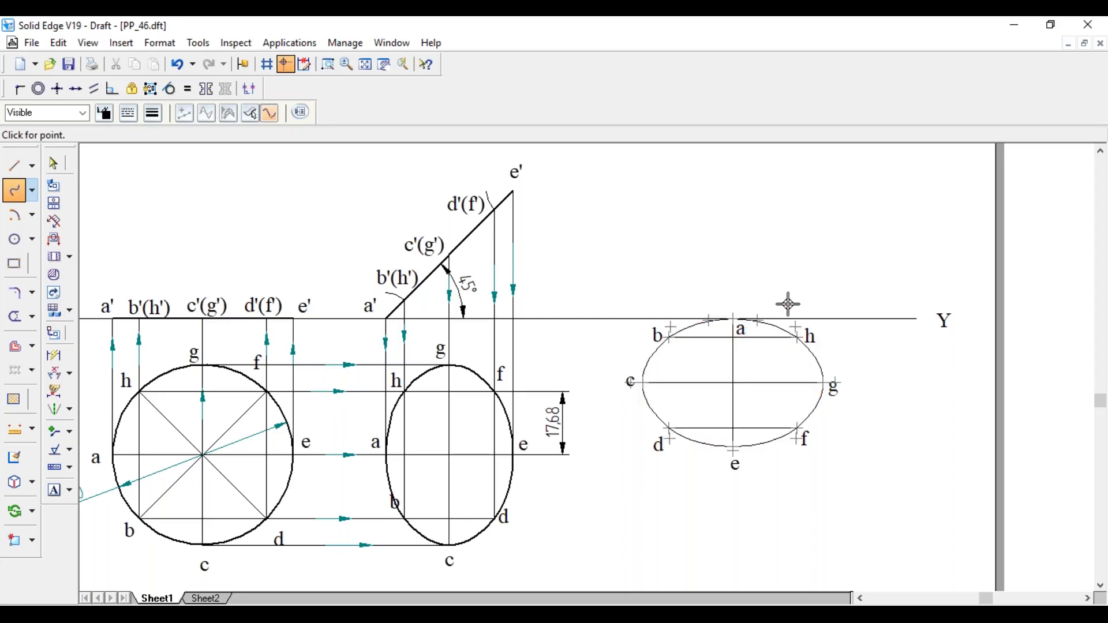
key("Escape")
Increase the line width of the closed curve in the rotated top view to match the other visible outlines.
left_click(820, 404)
left_click(152, 113)
left_click(176, 174)
left_click(866, 467)
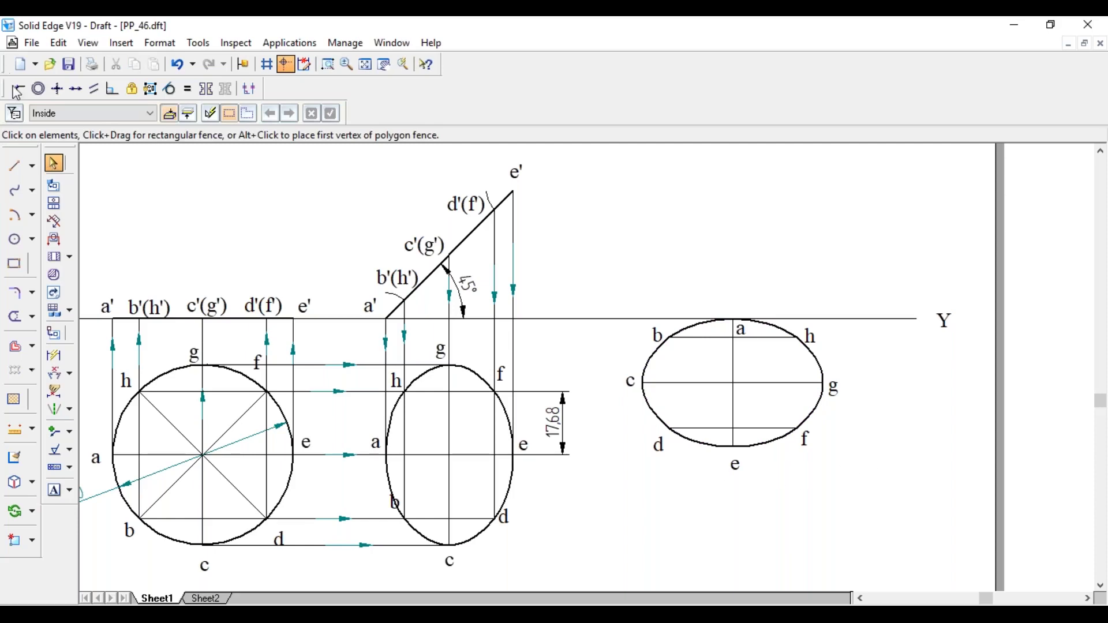
Draw horizontal projectors from b'(h'), c'(g'), d'(f') and e' on the inclined front view across above the rotated top view.
left_click(15, 166)
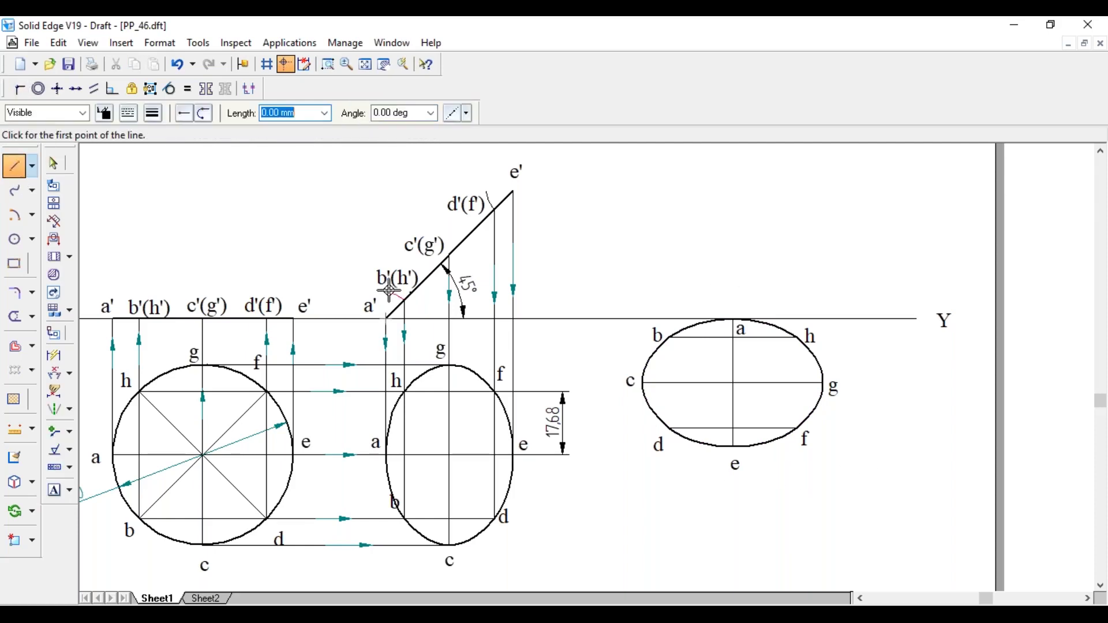
left_click(405, 299)
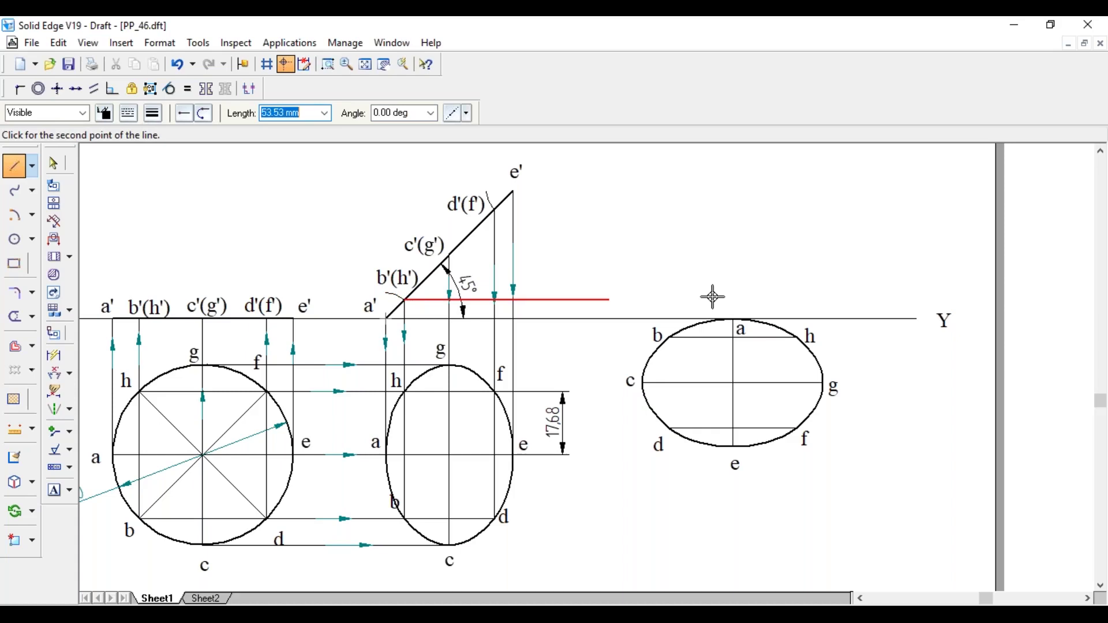
left_click(818, 300)
left_click(450, 253)
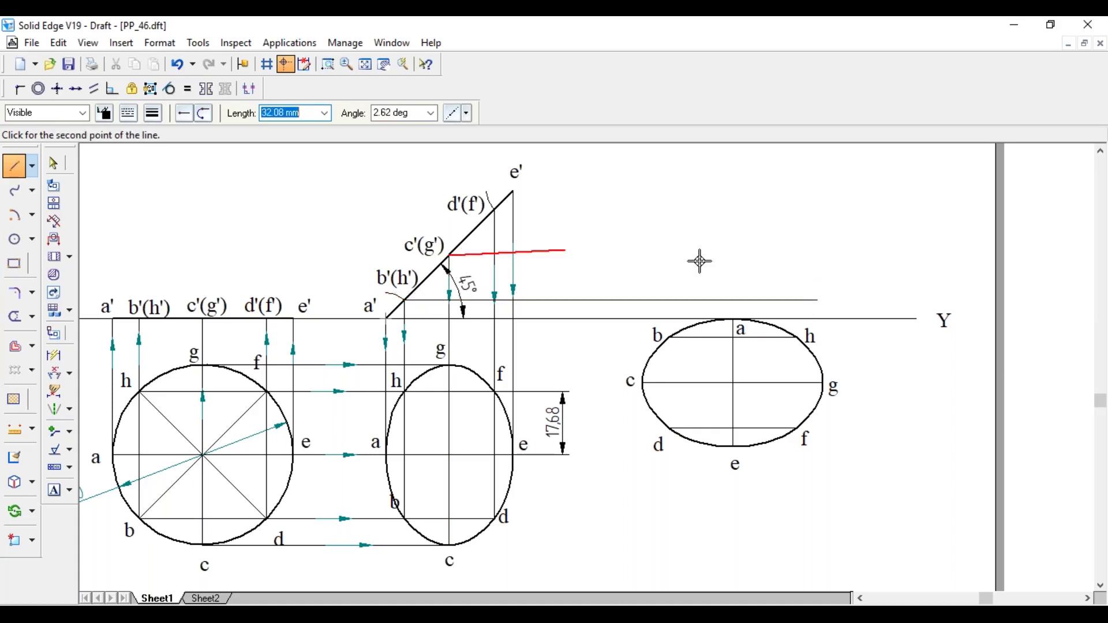
left_click(847, 256)
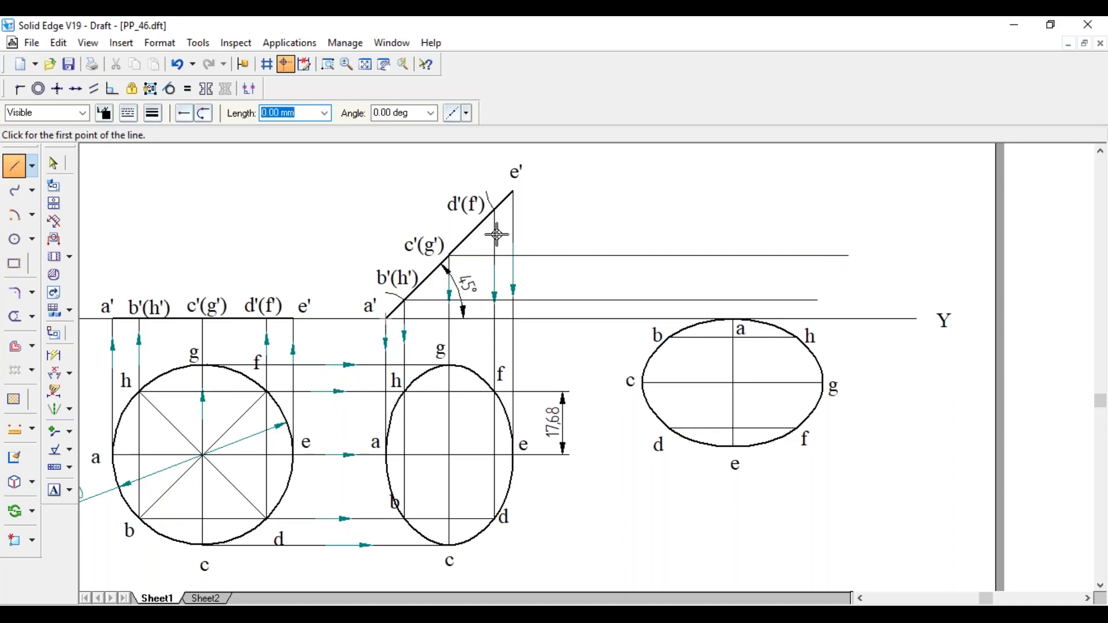
left_click(495, 209)
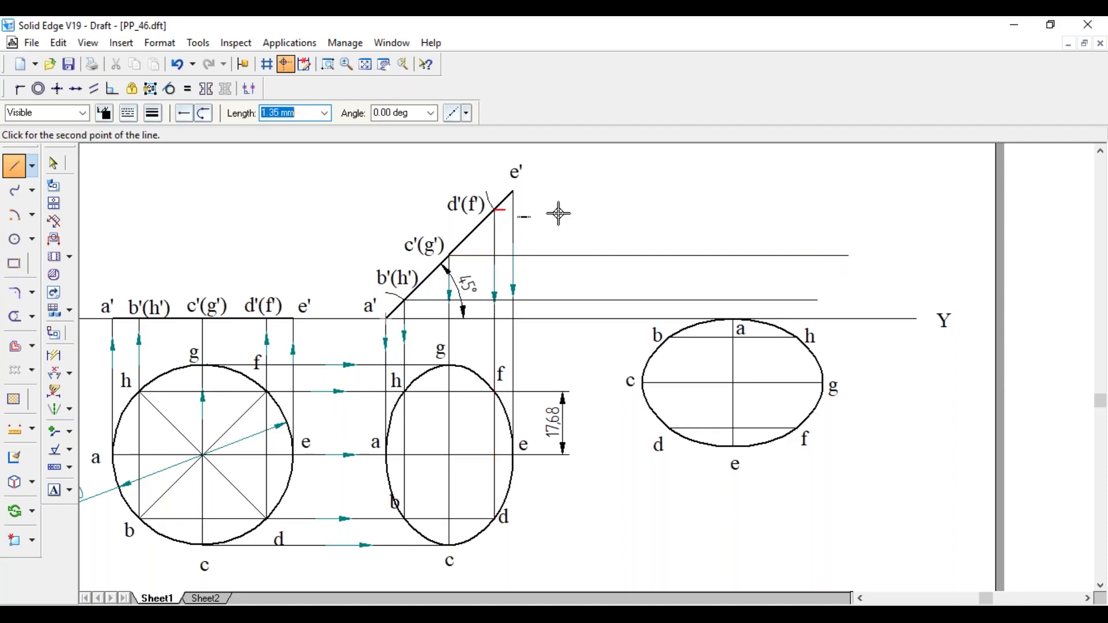
left_click(818, 210)
left_click(513, 192)
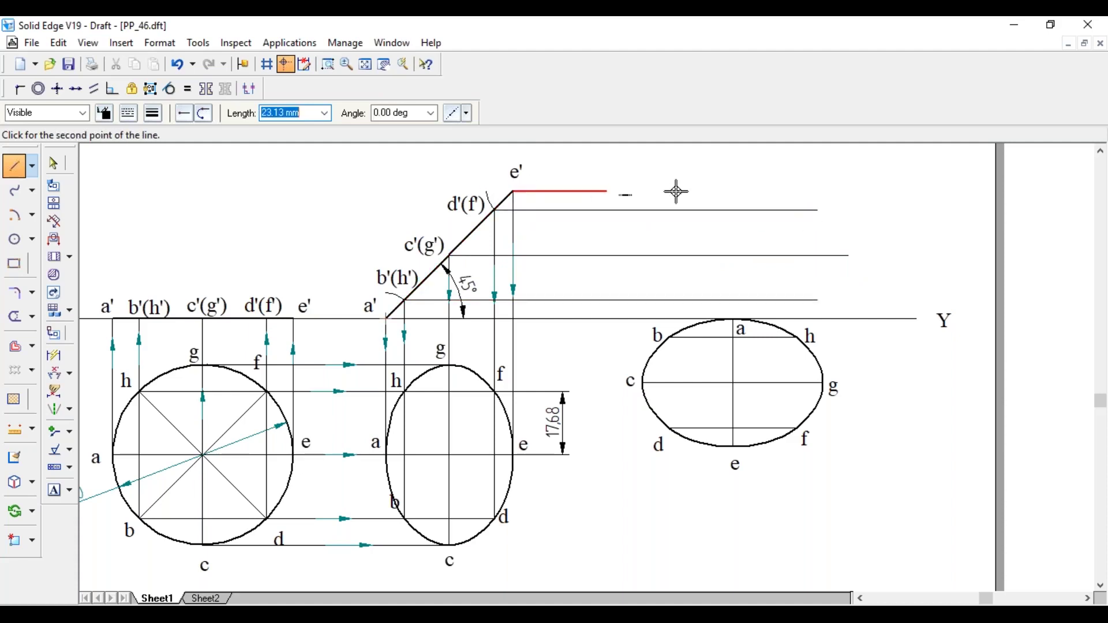
left_click(753, 191)
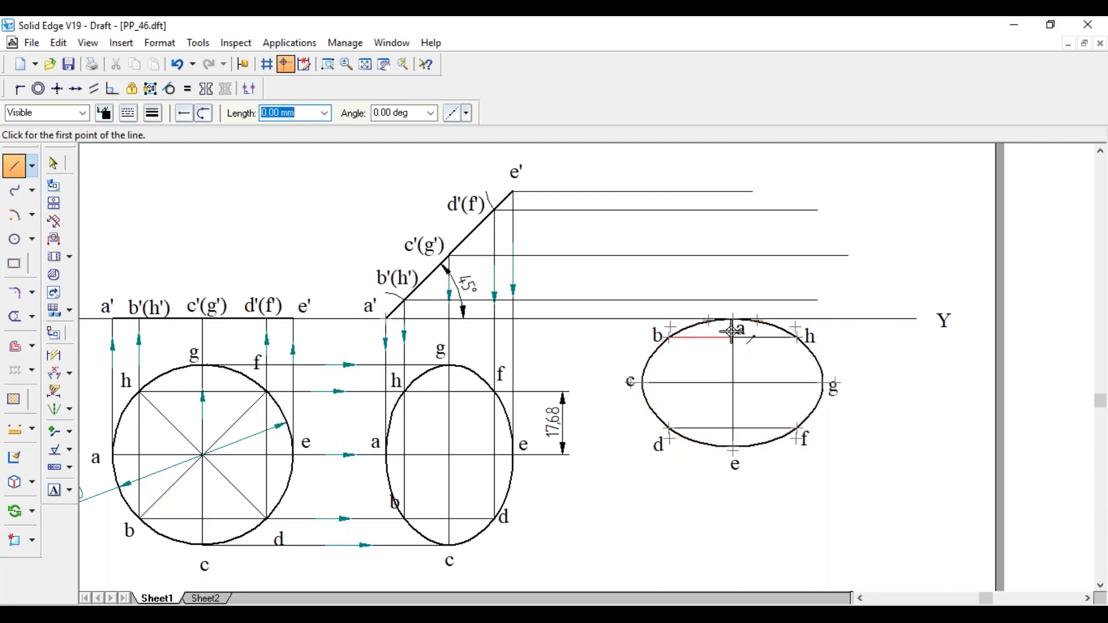
Draw vertical projectors from a up to the e' line and from b and h up to the b'(h') line.
left_click(733, 319)
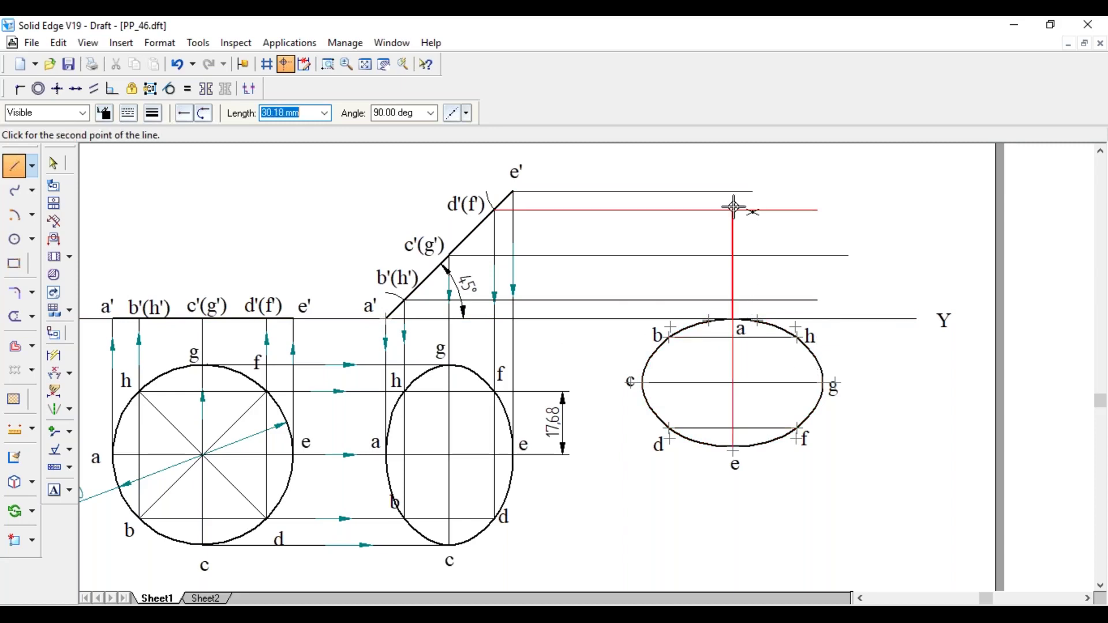
left_click(734, 182)
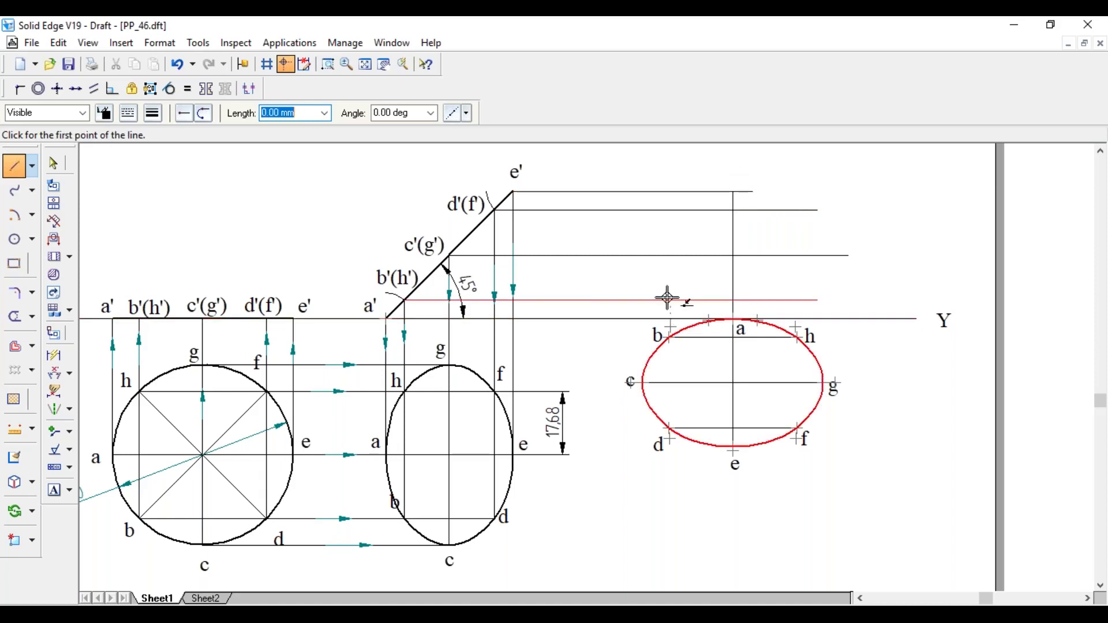
left_click(669, 336)
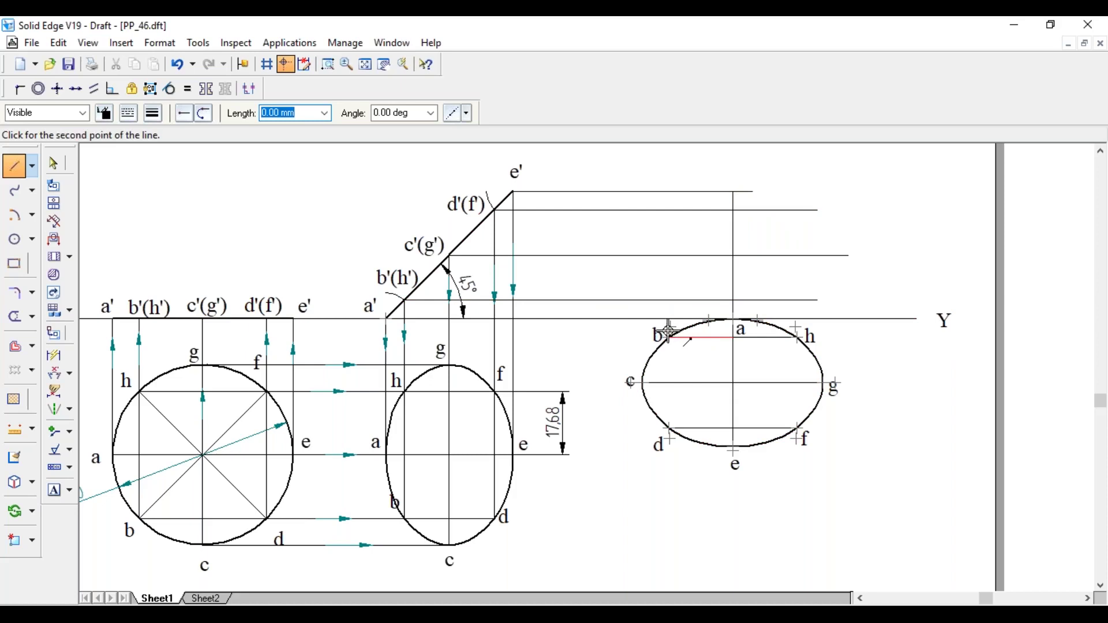
left_click(668, 300)
left_click(798, 336)
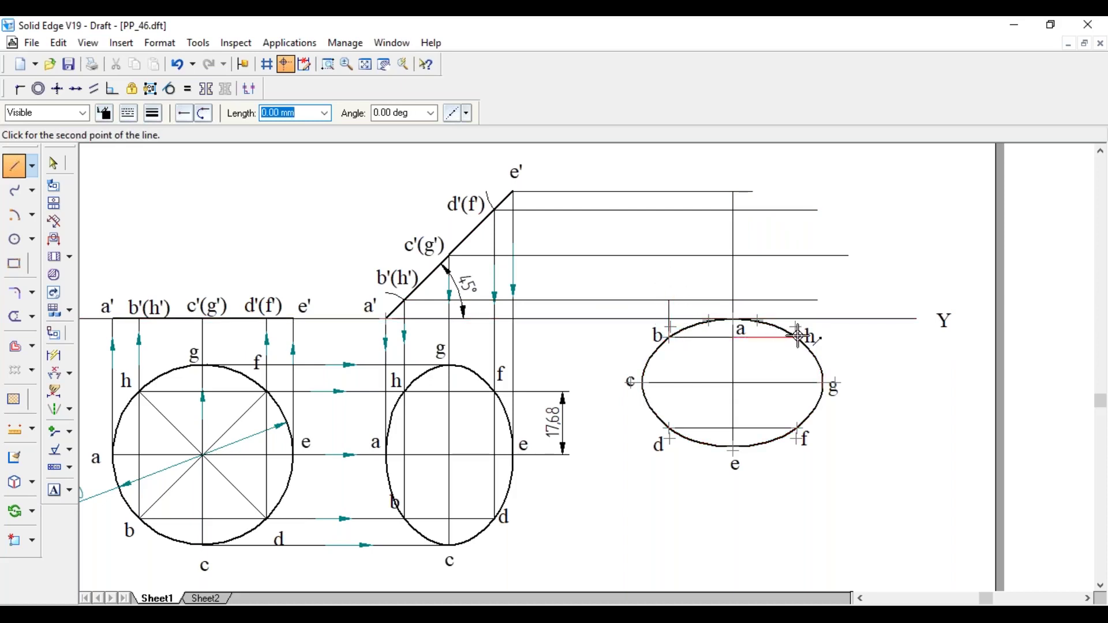
double_click(798, 296)
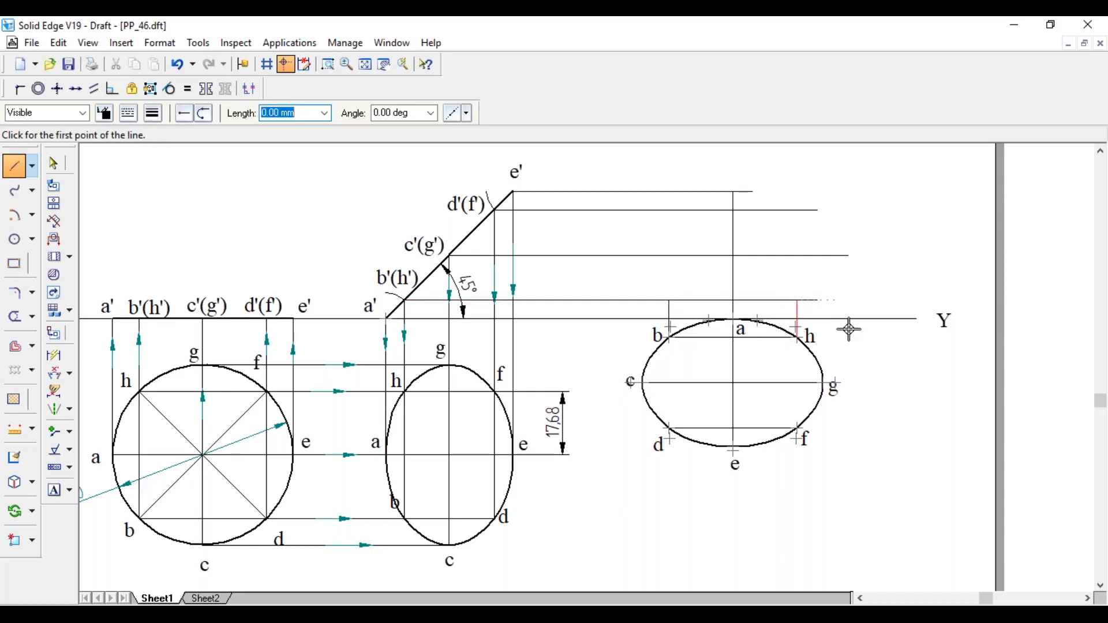
Extend the vertical projectors above b and h up to the d'(f') line to project d and f.
left_click(667, 428)
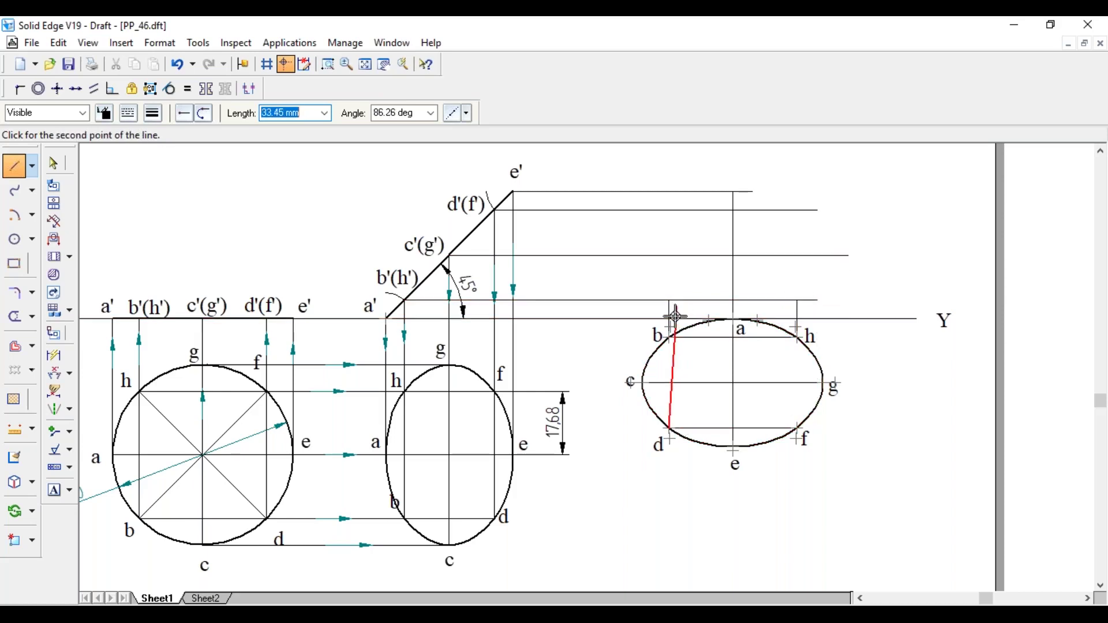
right_click(700, 383)
left_click(669, 336)
left_click(668, 210)
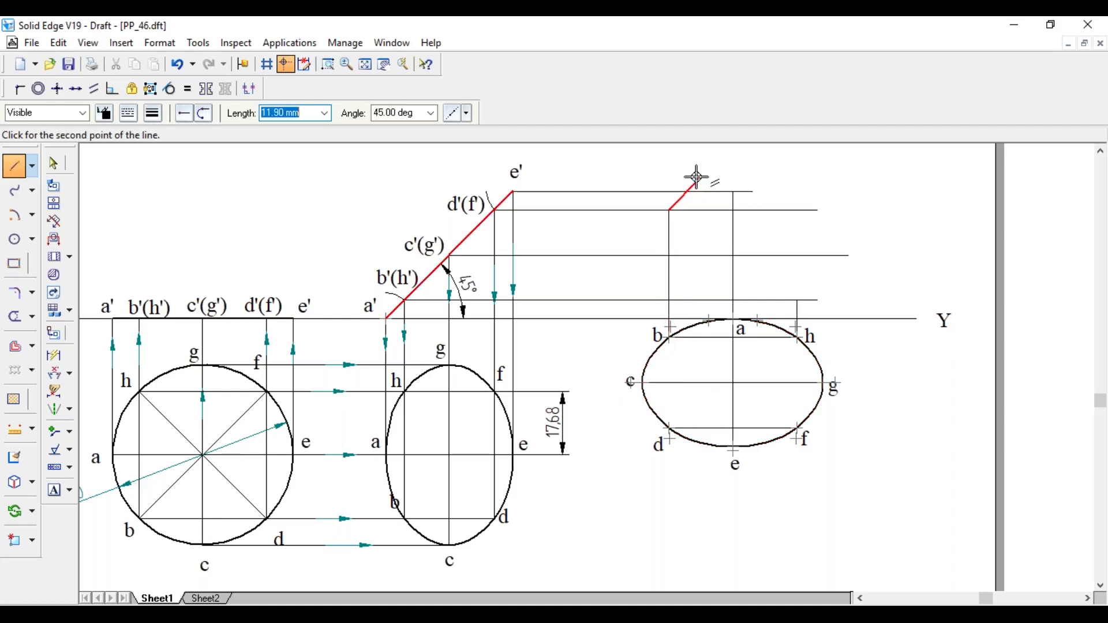
right_click(790, 284)
left_click(798, 301)
left_click(795, 209)
right_click(848, 265)
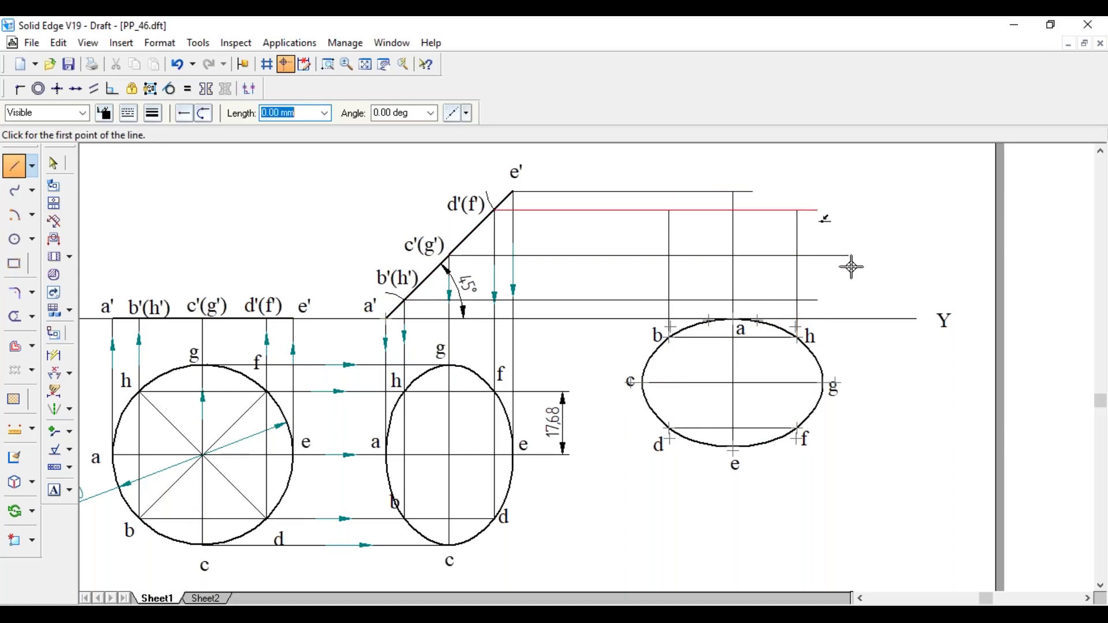
Draw vertical projectors from c and g of the rotated top view up to the c'(g') line.
left_click(642, 382)
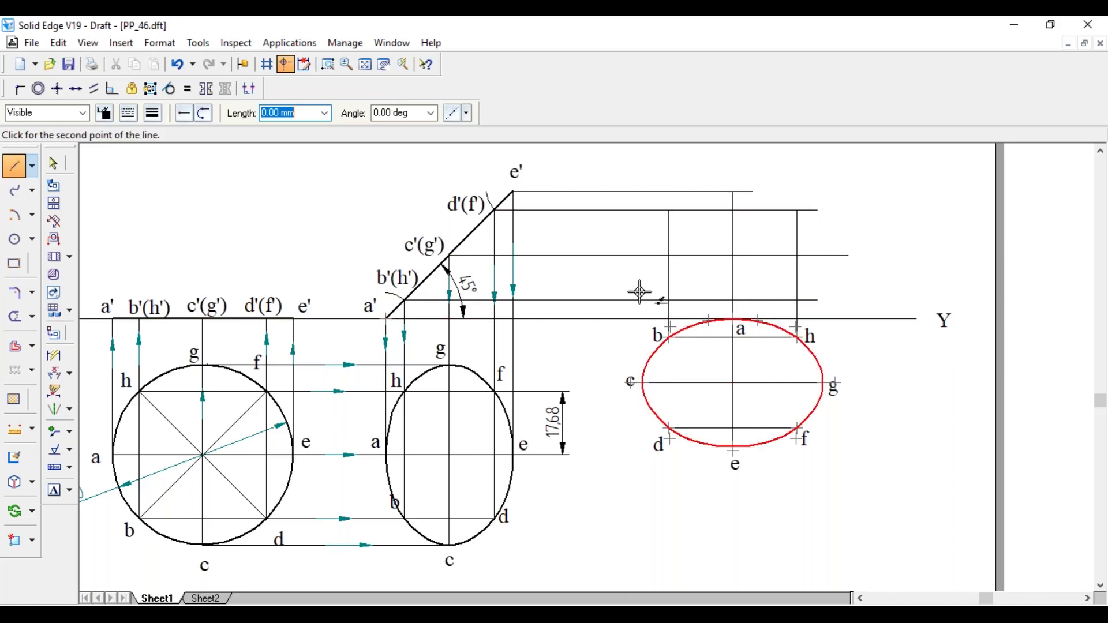
left_click(640, 246)
right_click(640, 242)
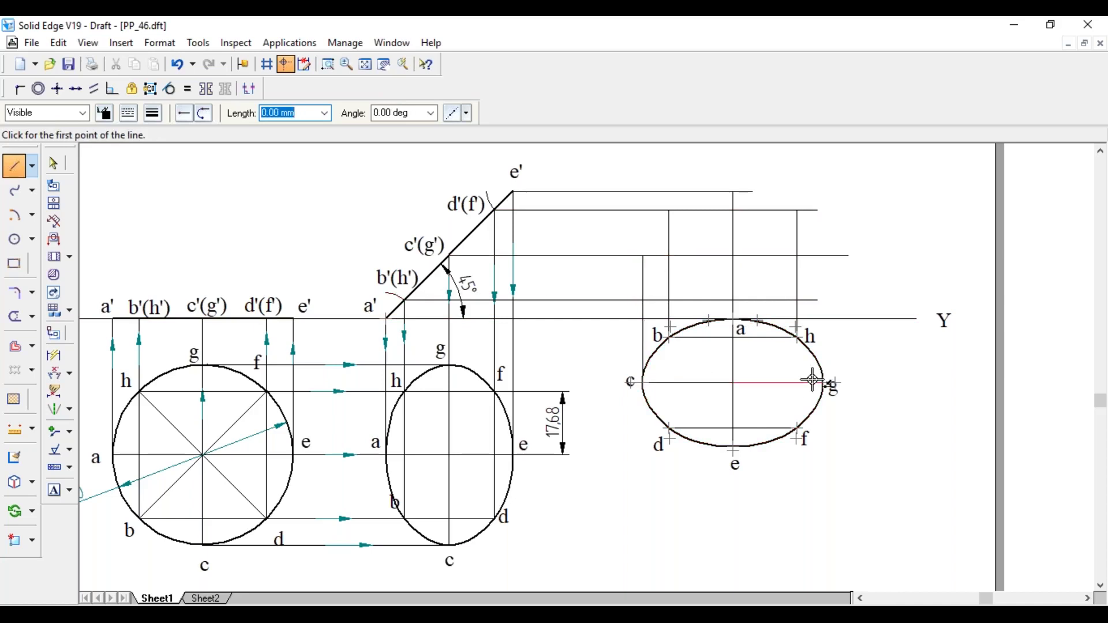
left_click(823, 382)
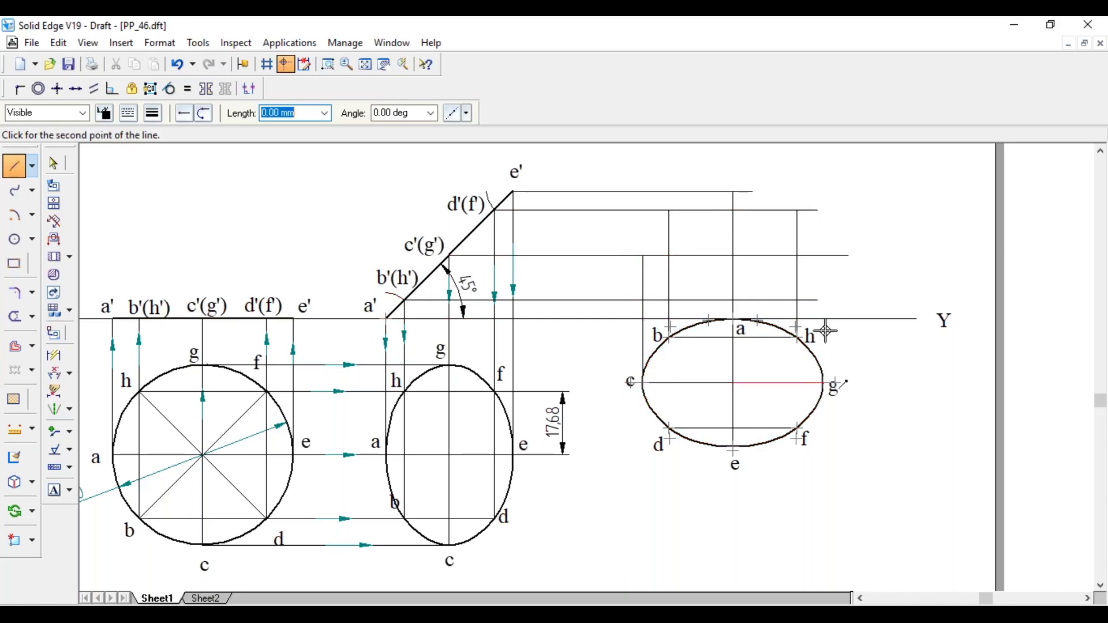
left_click(823, 257)
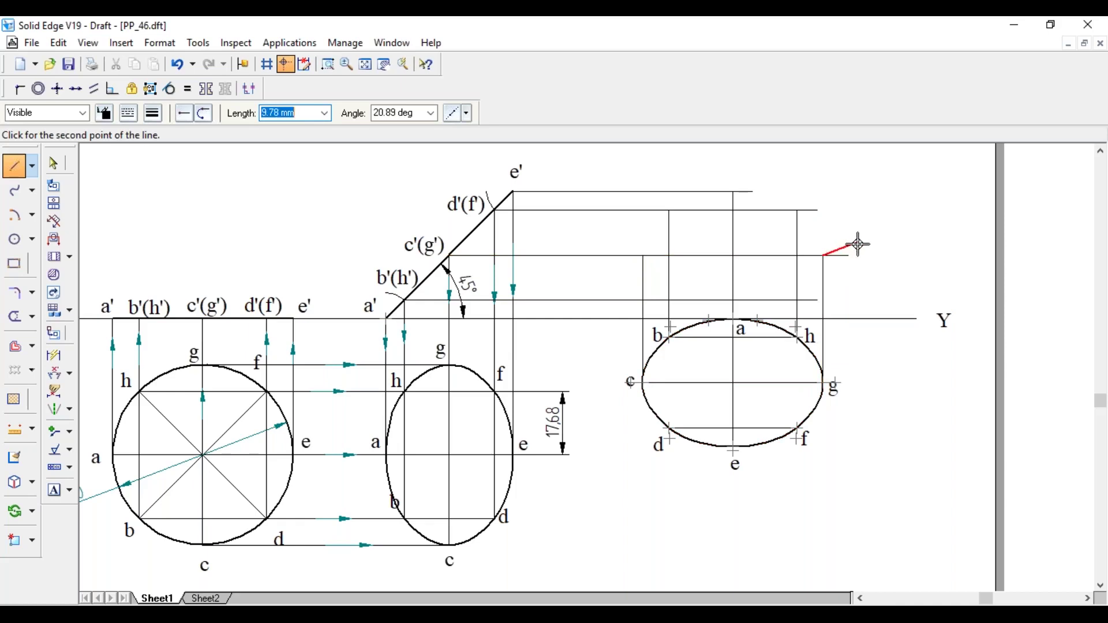
key("Escape")
Trim the overhanging ends of the four horizontal projectors beyond the outermost vertical projector each one meets.
left_click(14, 317)
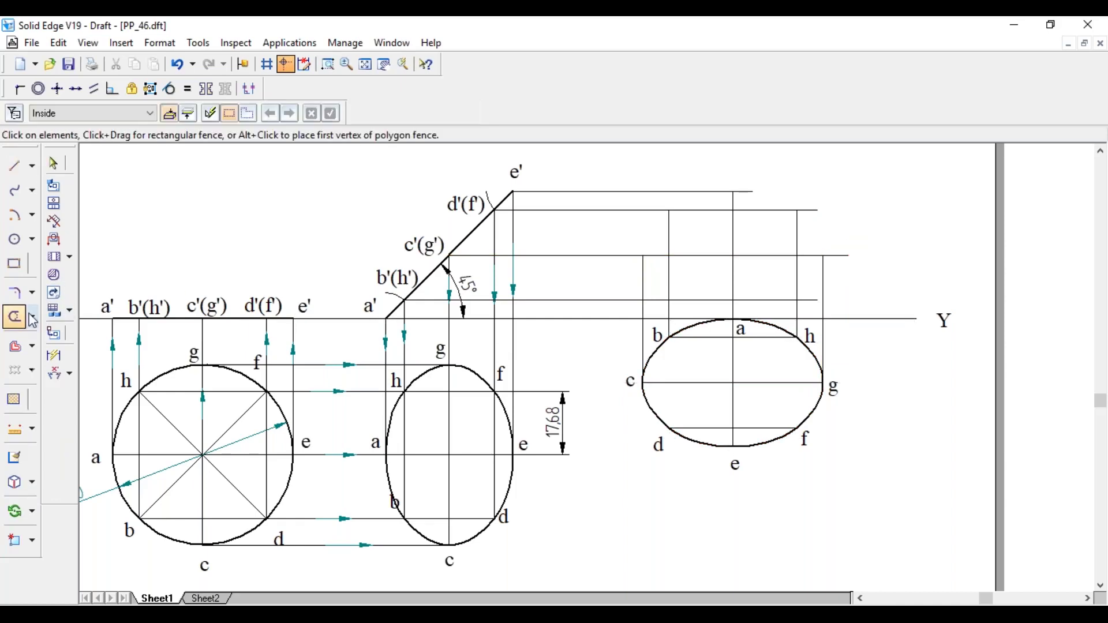
left_click(840, 255)
left_click(809, 301)
left_click(813, 210)
left_click(746, 192)
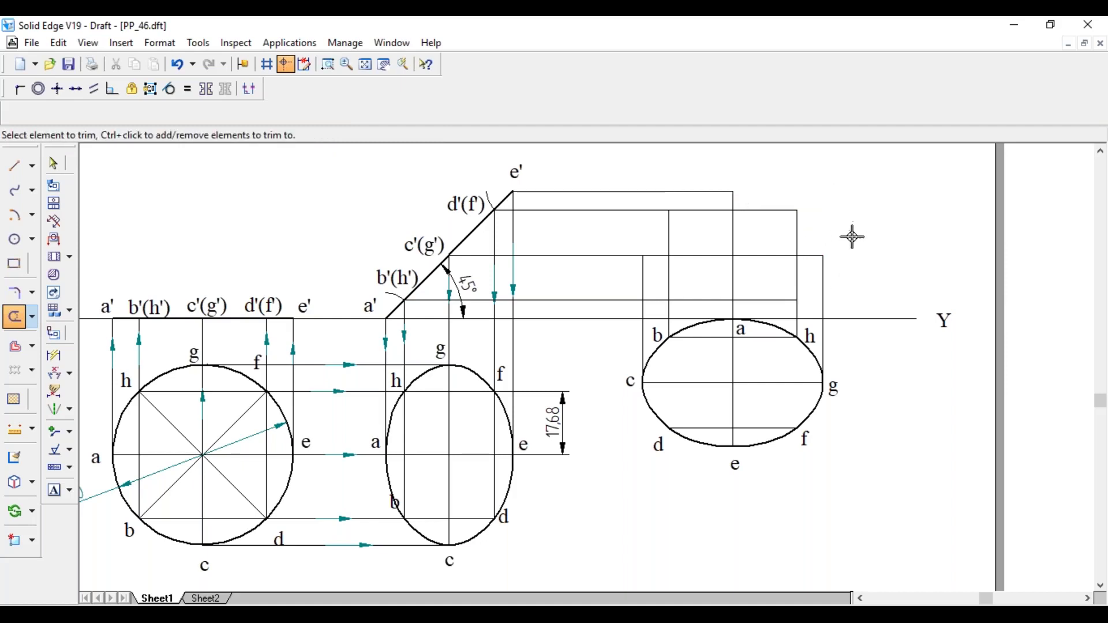
key("Escape")
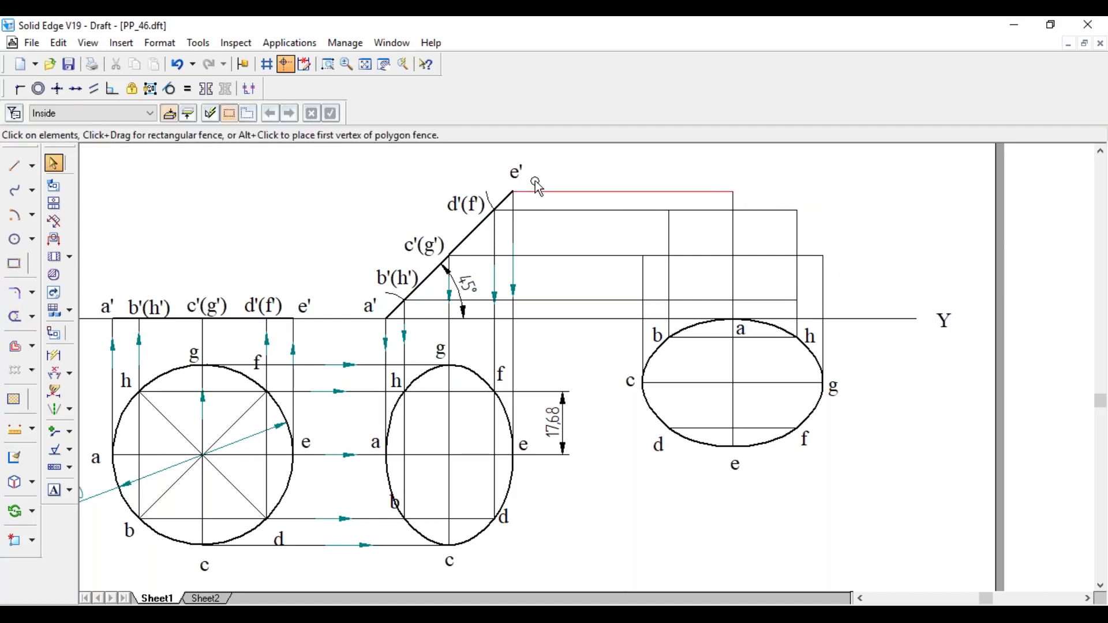
Copy the labels e' and a' from the inclined front view to the ends of the central vertical projector.
left_click_drag(645, 180, 732, 179, "ctrl")
left_click(807, 184)
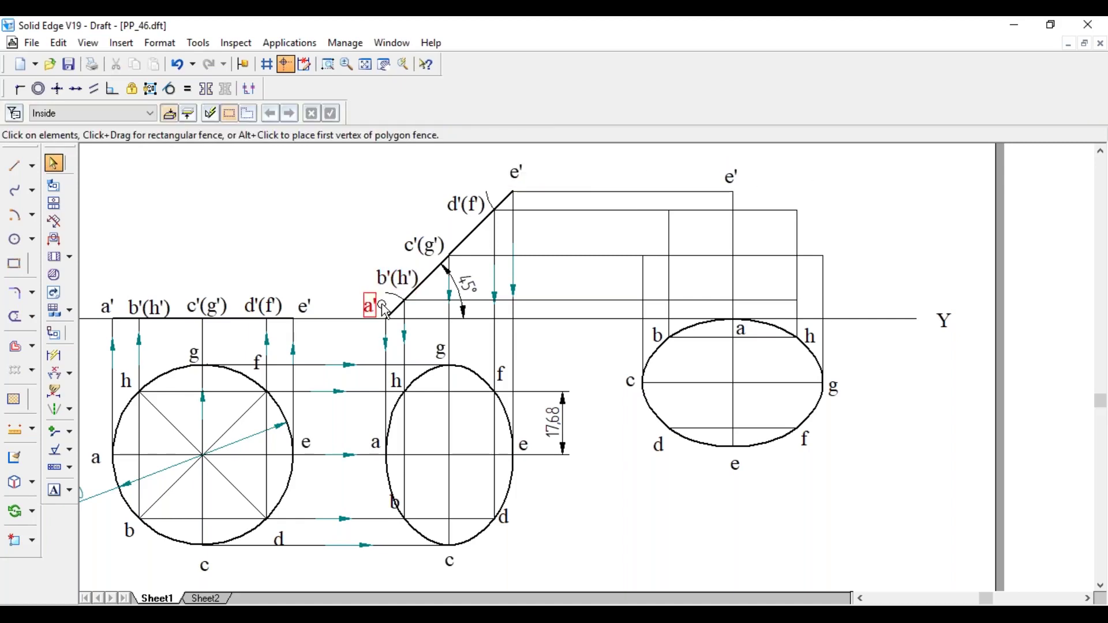
left_click_drag(645, 301, 758, 307, "ctrl")
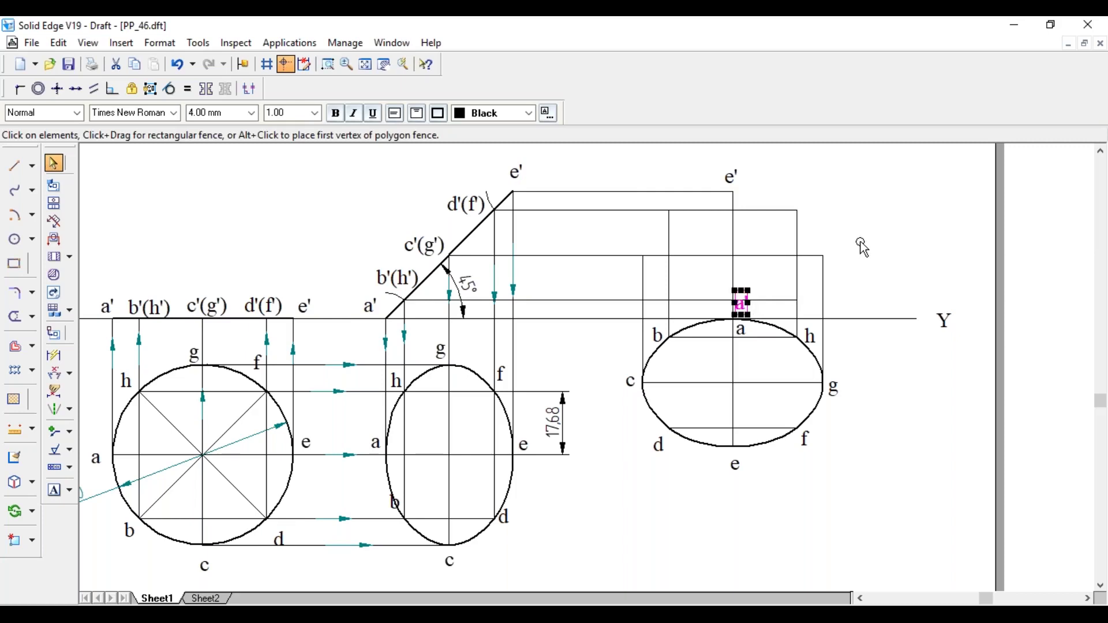
left_click(860, 247)
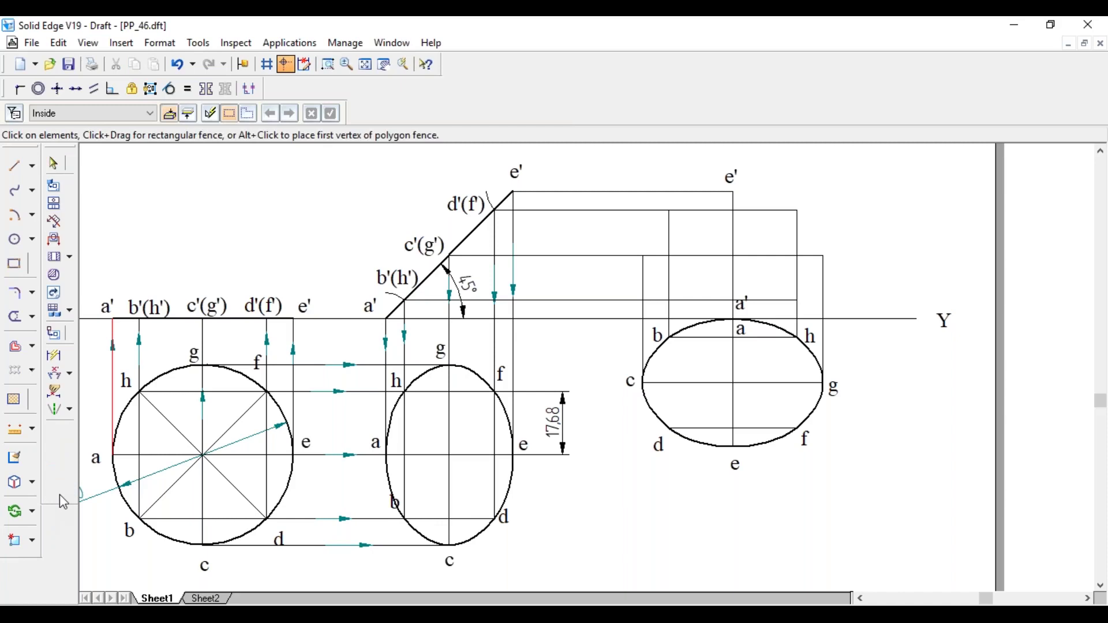
Label the remaining projector intersections b', c', d', f', g' and h', placing b' just outside and below its intersection.
left_click(60, 495)
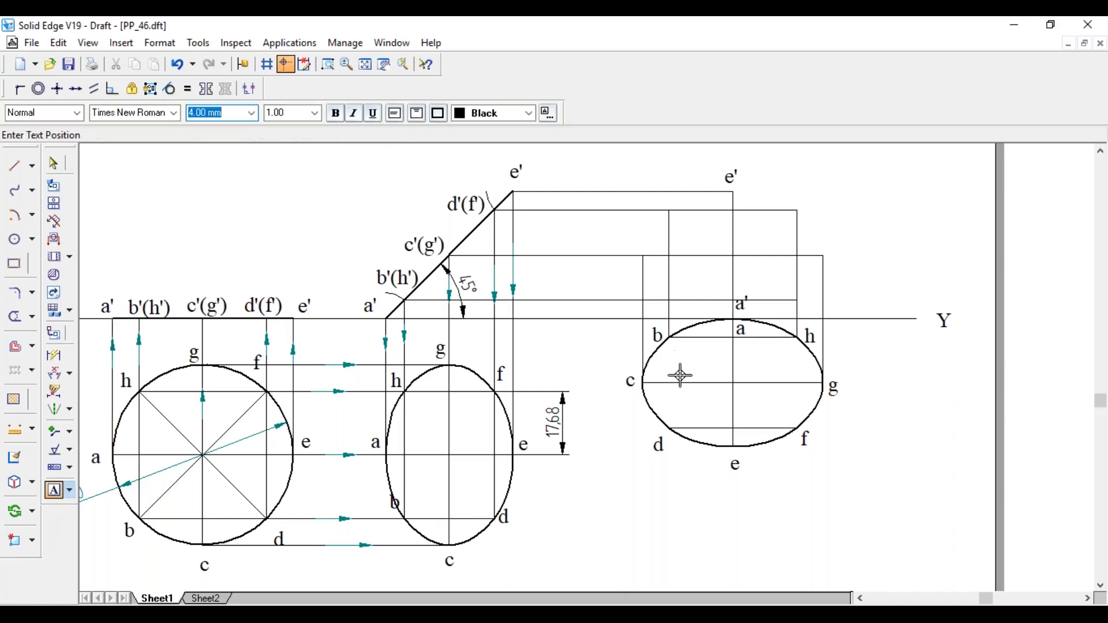
left_click(672, 284)
type("b'")
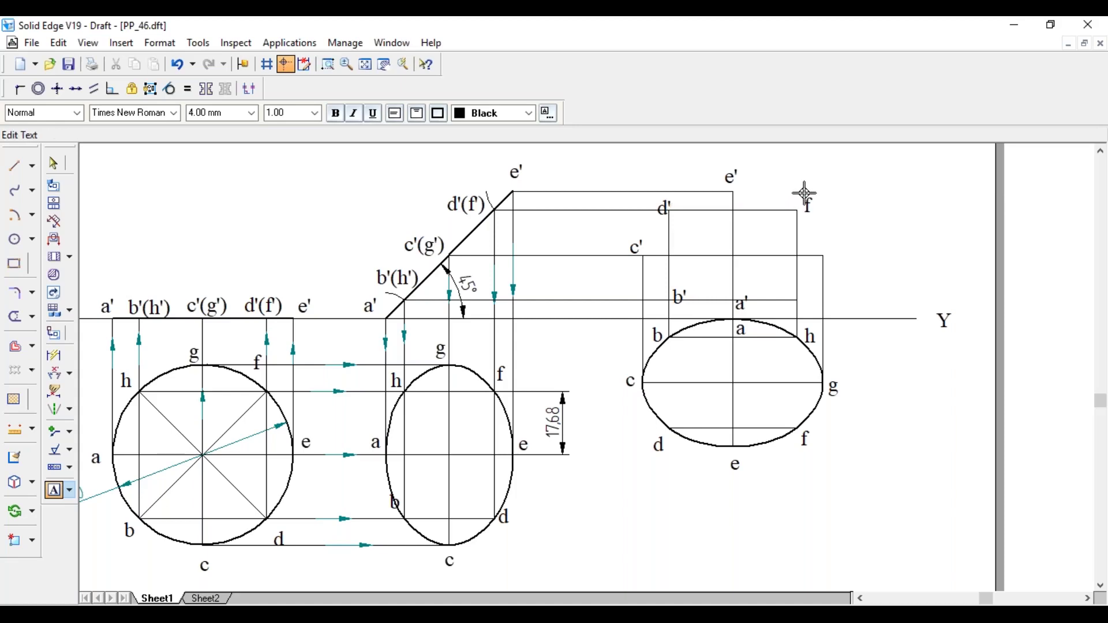
key("Escape")
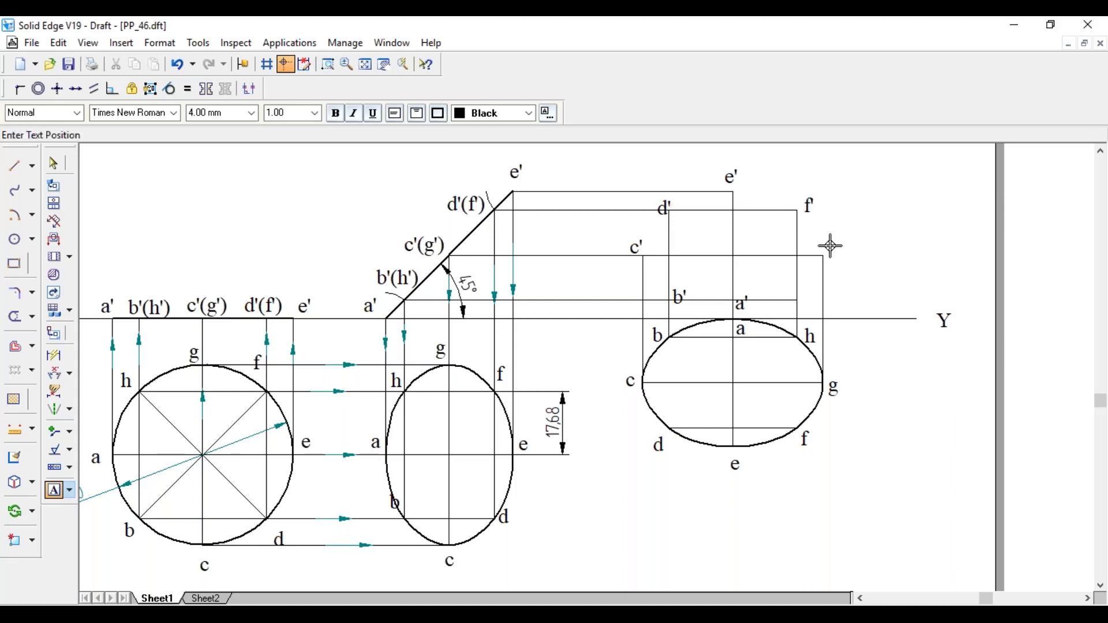
left_click(830, 246)
type("g'")
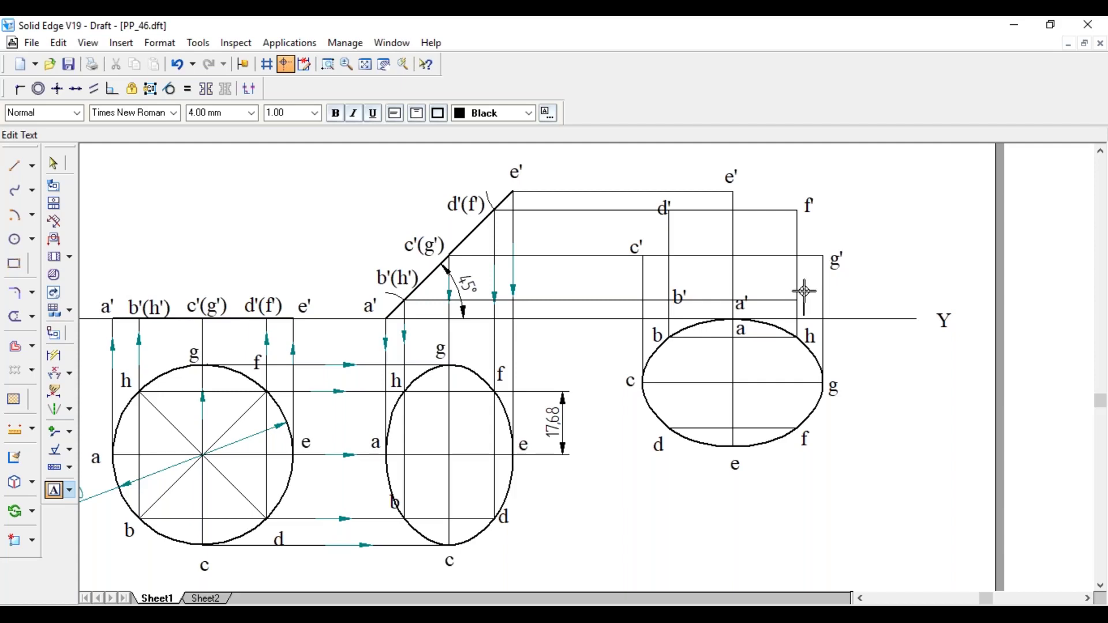
type("'")
key("Escape")
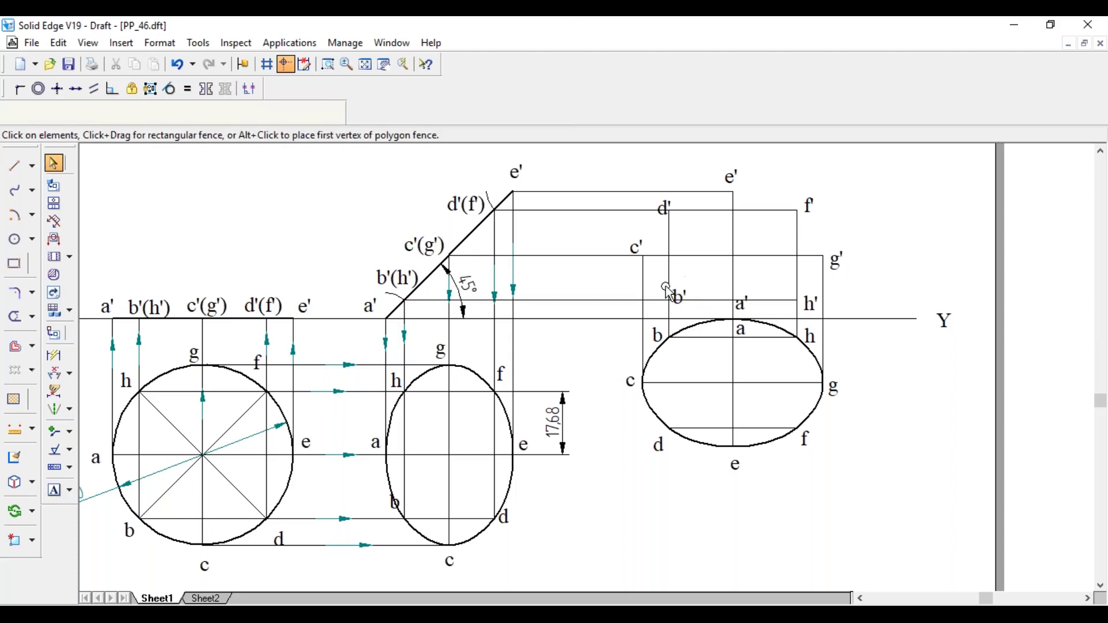
left_click_drag(668, 291, 648, 300)
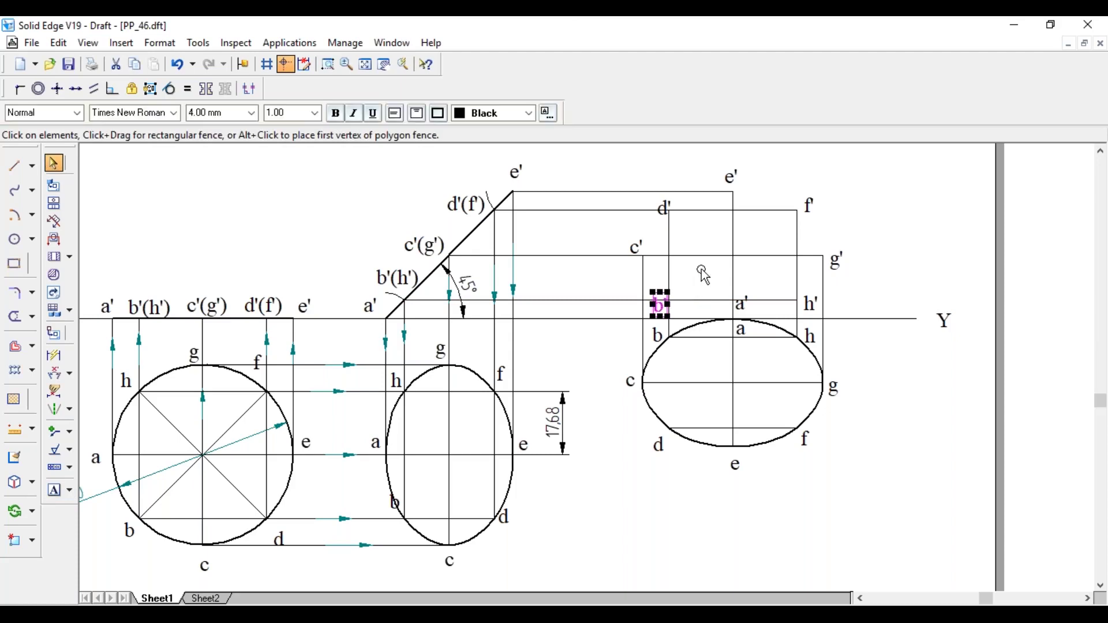
left_click(186, 187)
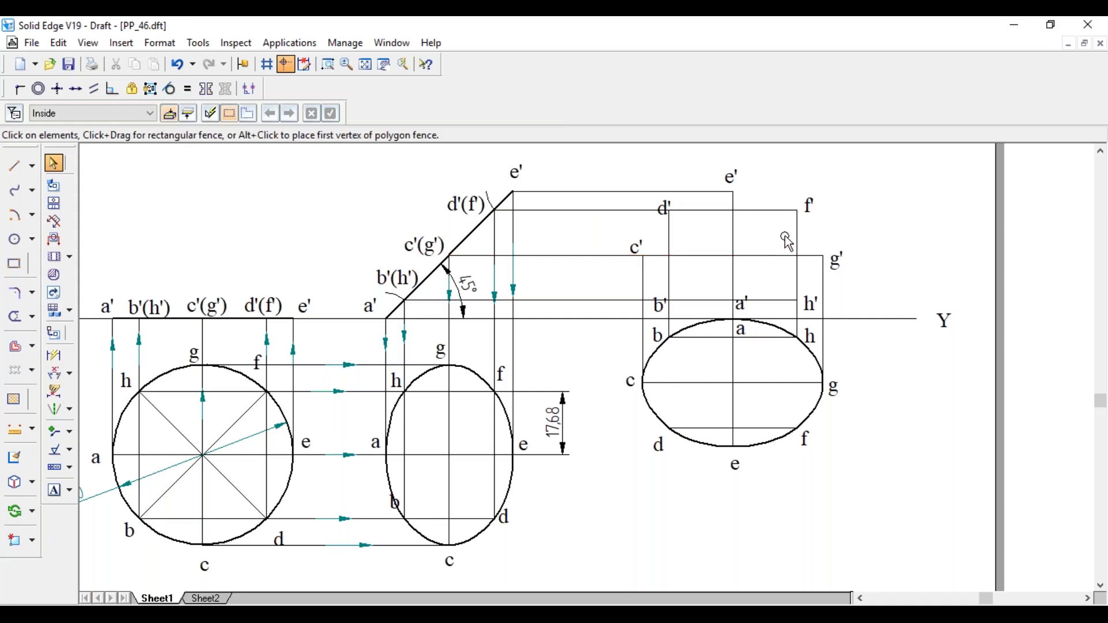
Turn off Maintain Relationships and draw a closed curve through a', b', c', d', e', f', g' and h' back to a'.
left_click(196, 44)
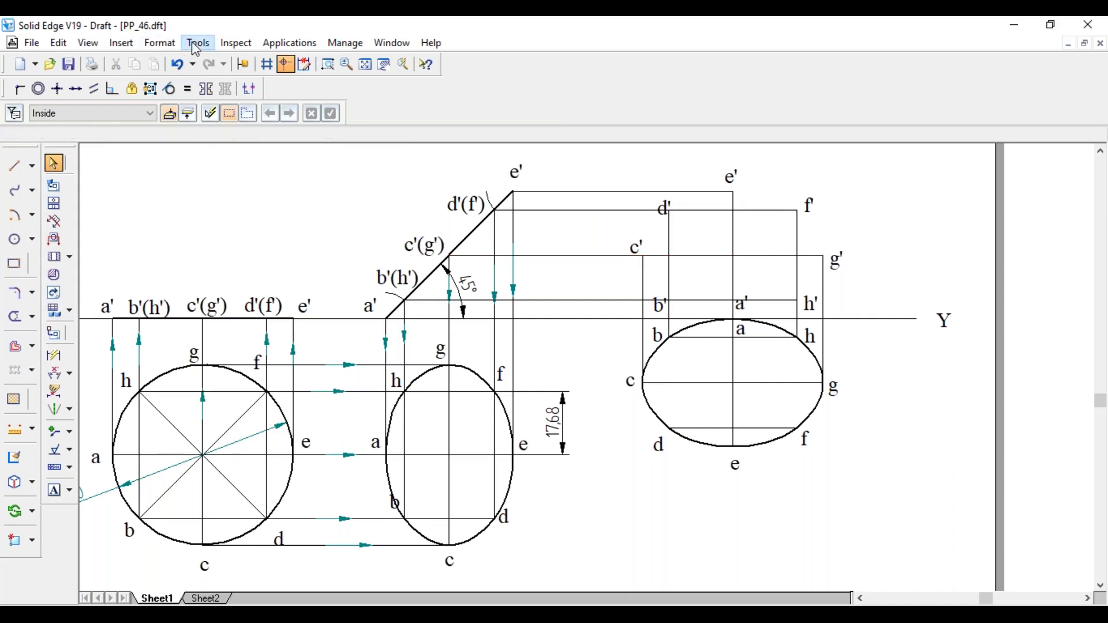
left_click(225, 217)
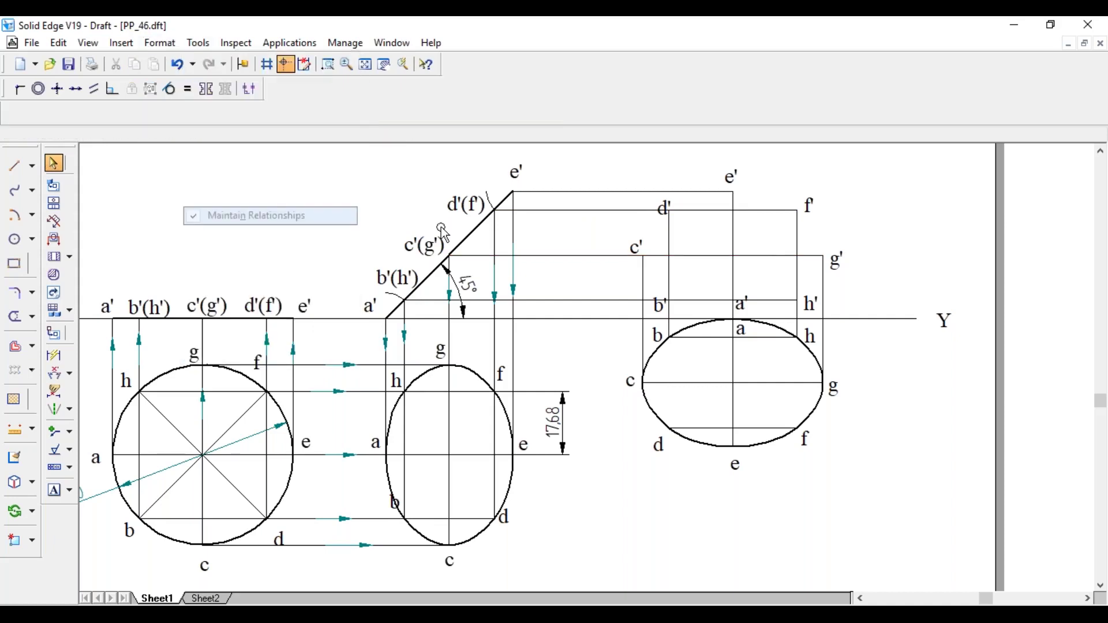
left_click(14, 190)
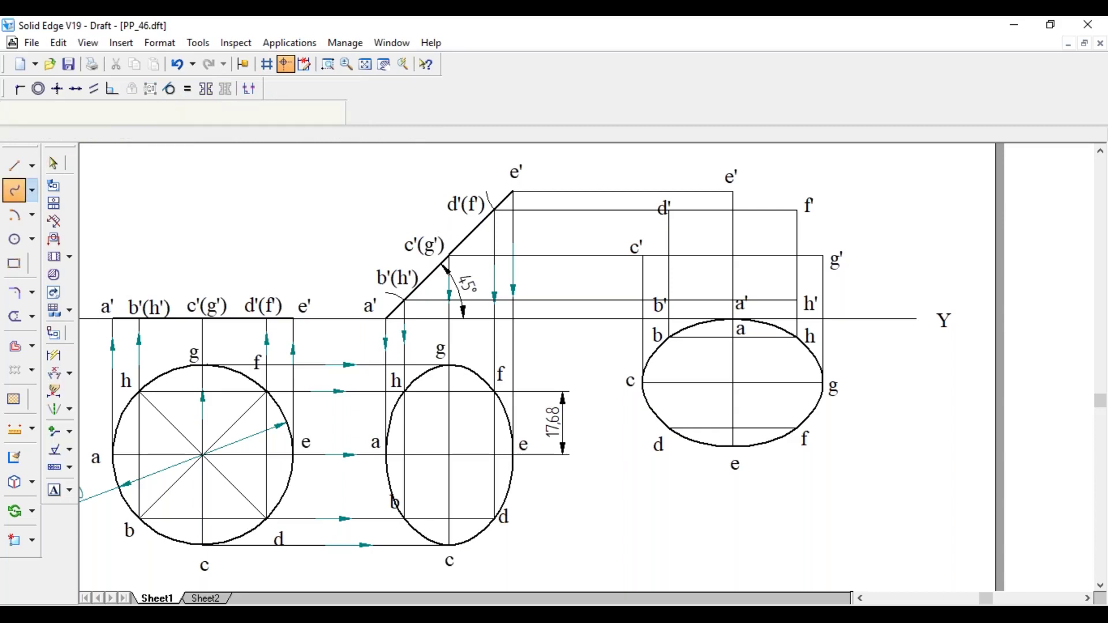
left_click(733, 318)
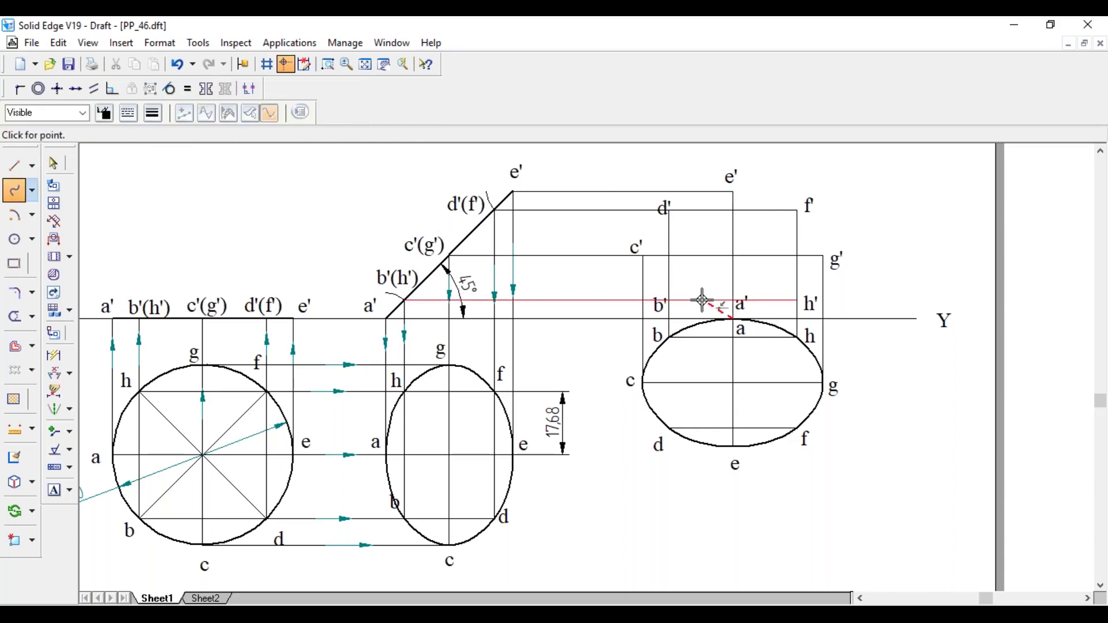
left_click(669, 301)
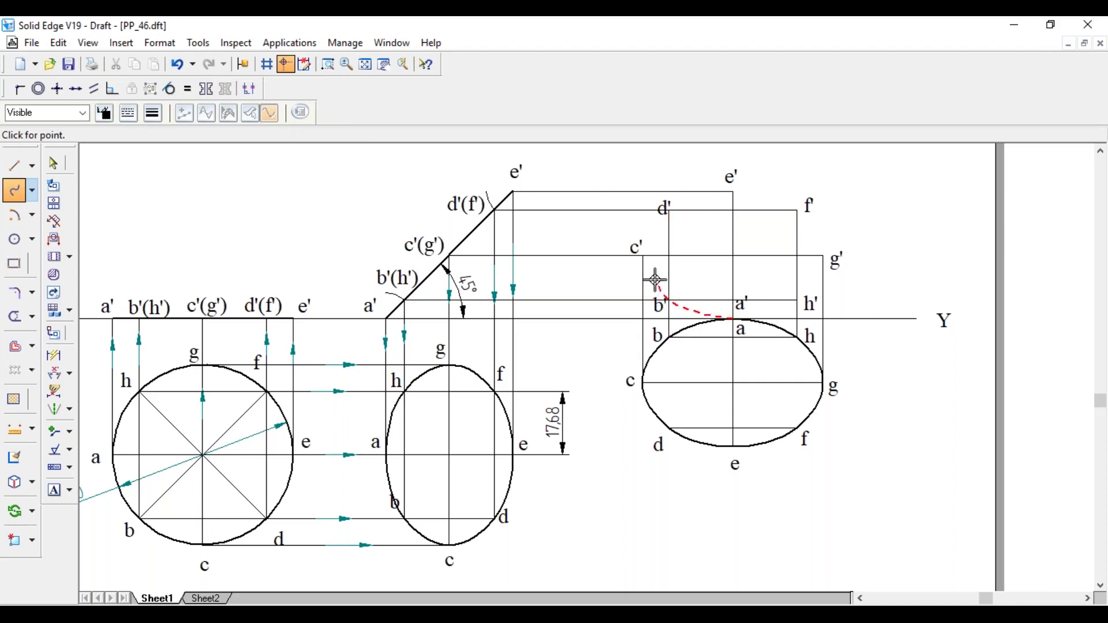
left_click(642, 250)
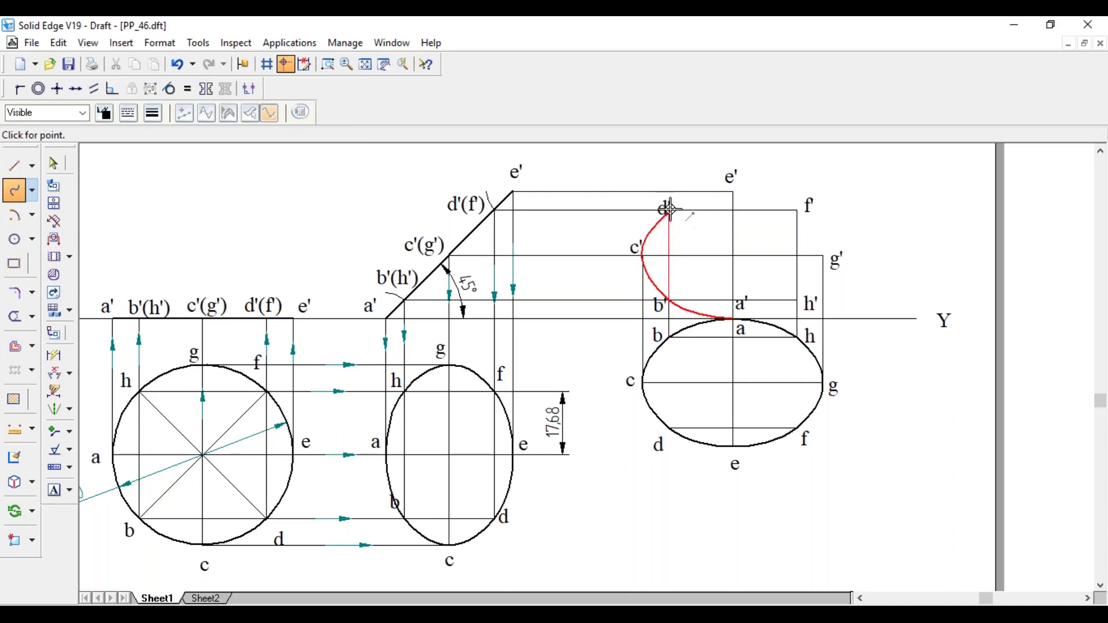
left_click(671, 209)
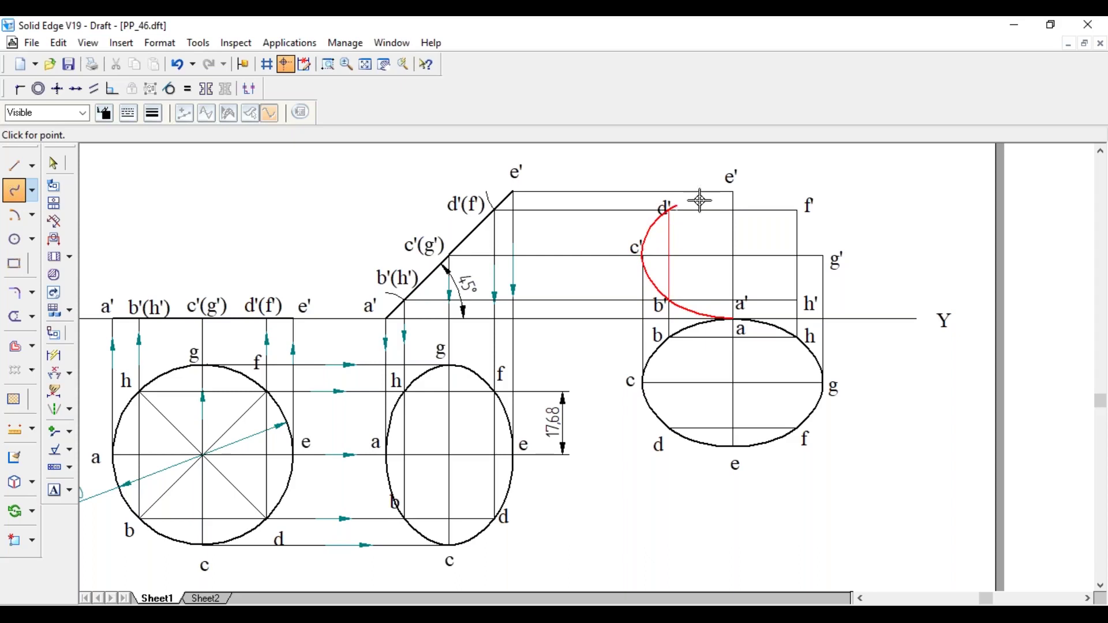
left_click(734, 191)
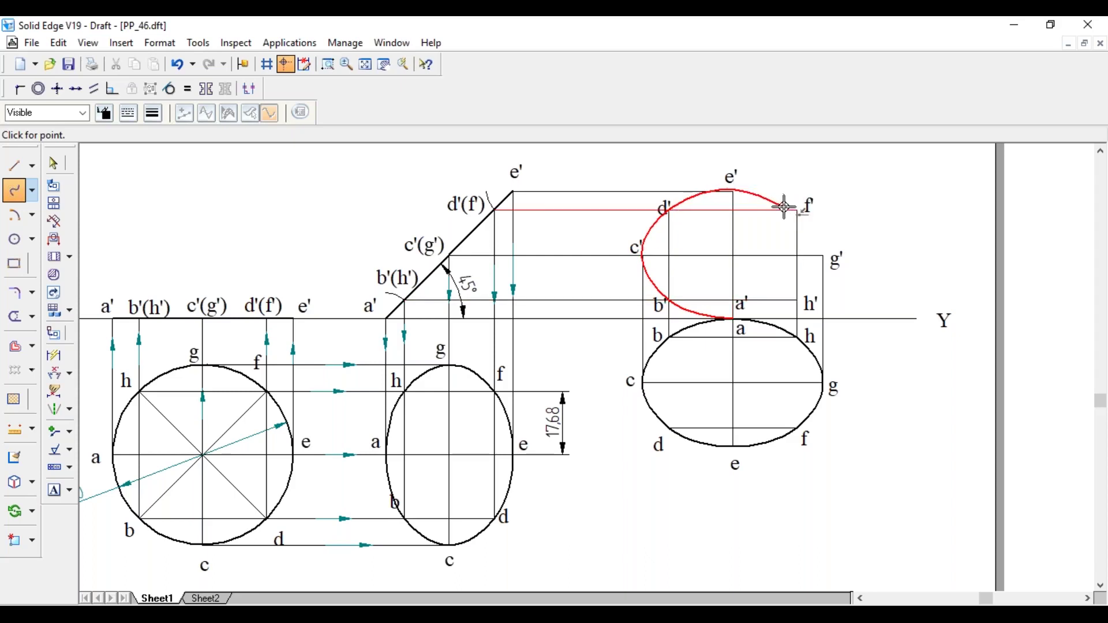
left_click(796, 209)
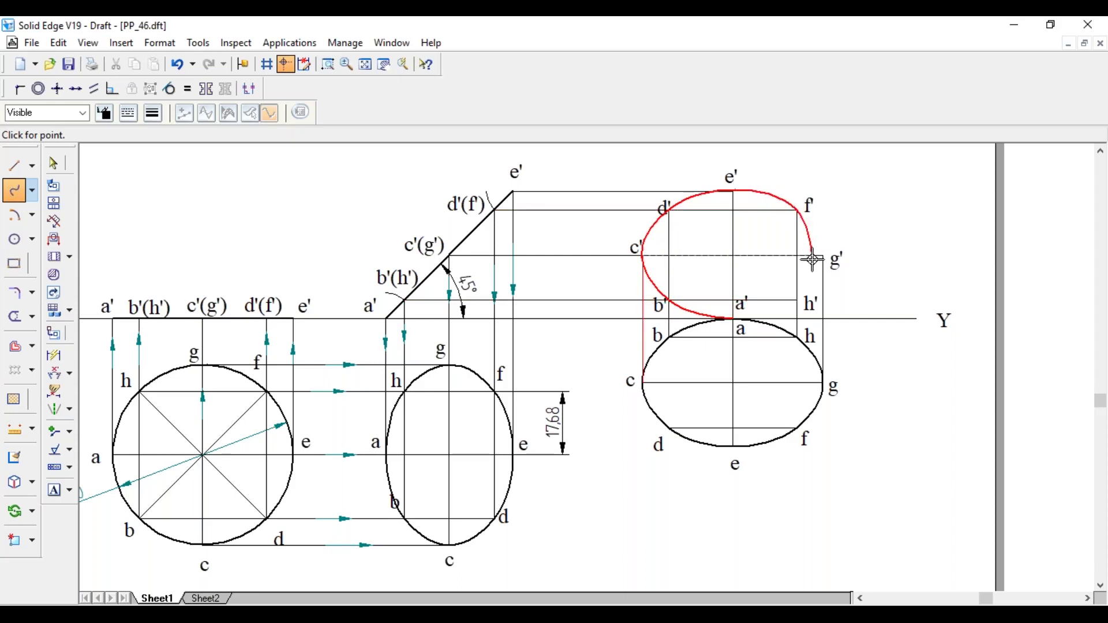
left_click(825, 256)
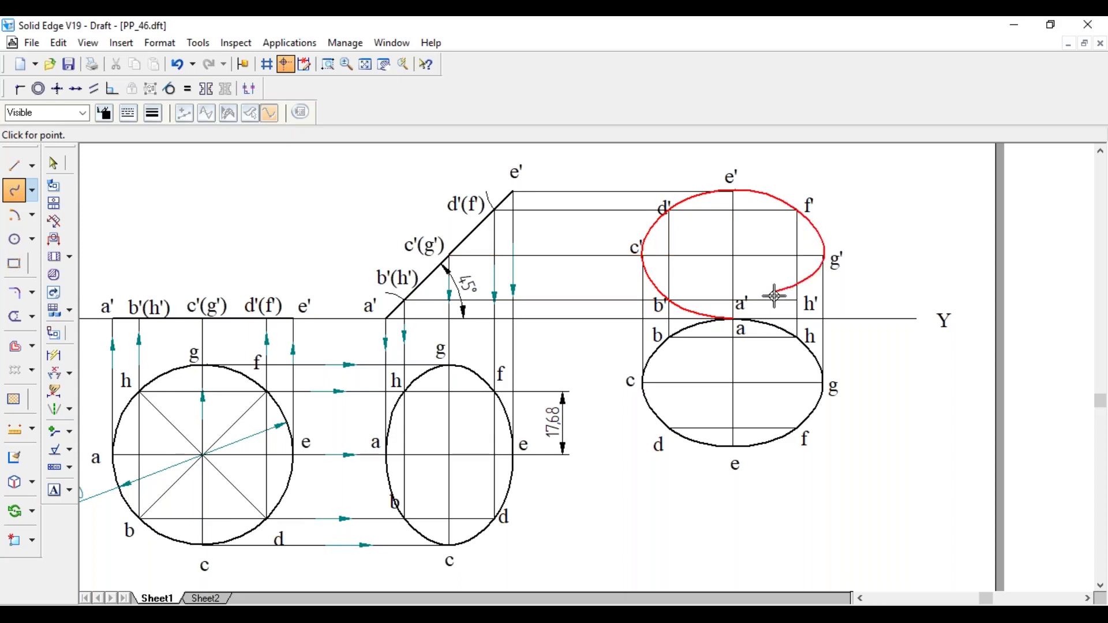
left_click(797, 301)
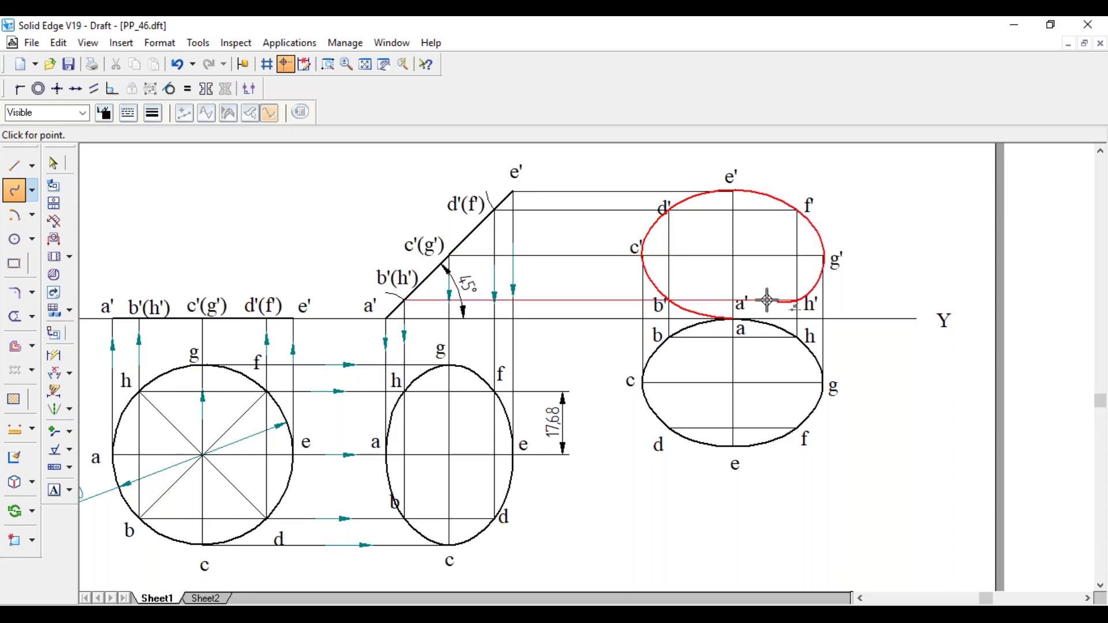
left_click(735, 318)
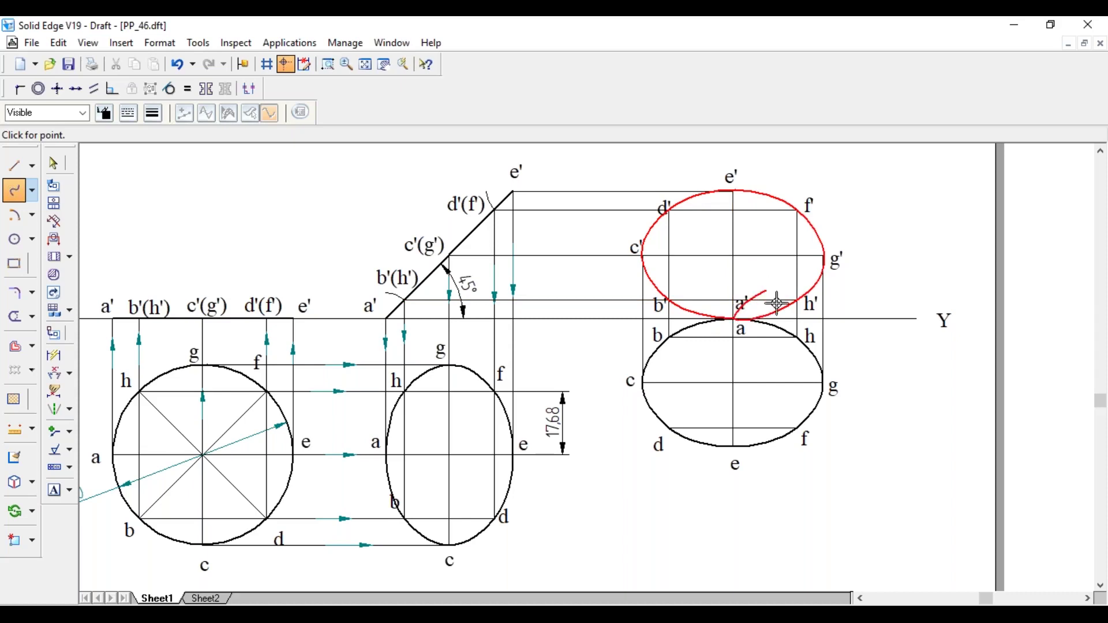
right_click(869, 345)
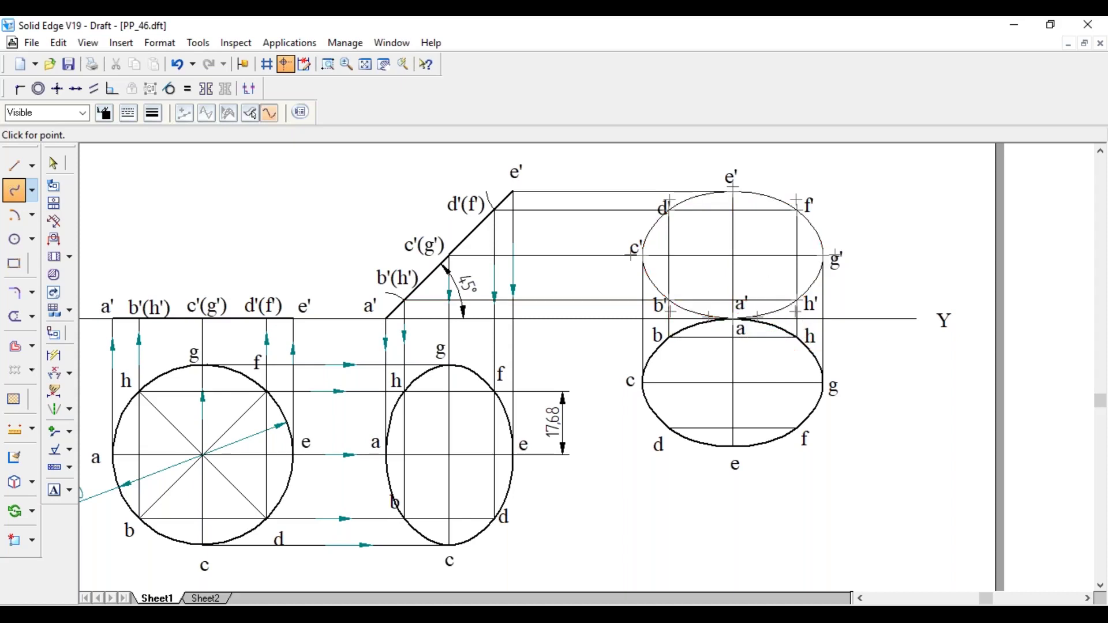
key("Escape")
Thicken the new front view curve to the same bold line weight as the ellipse below it.
left_click(824, 254)
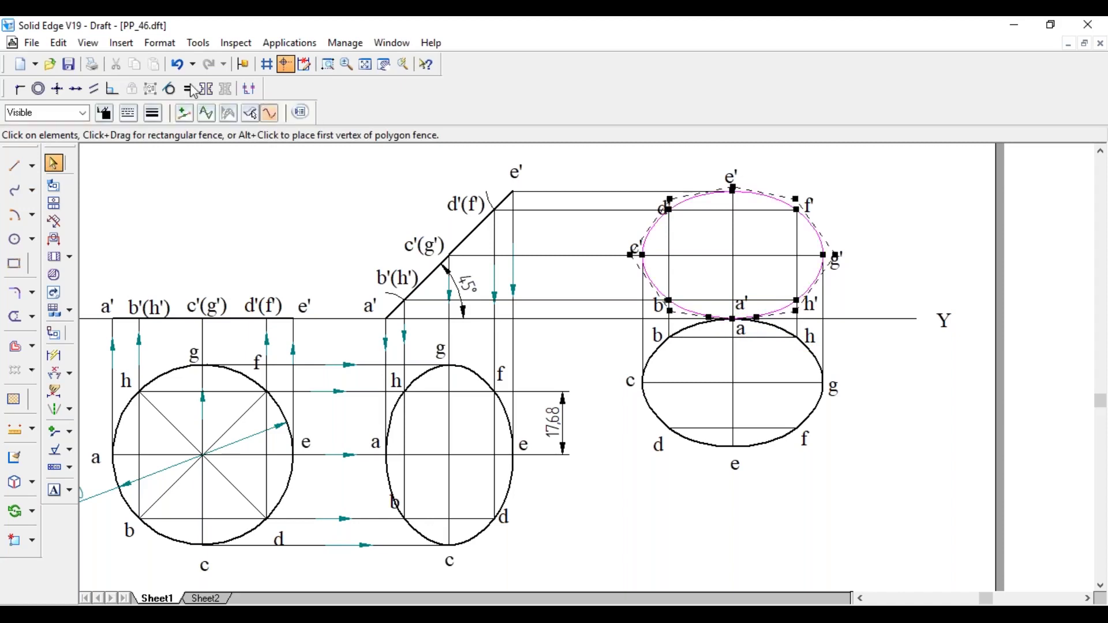
left_click(152, 112)
left_click(173, 172)
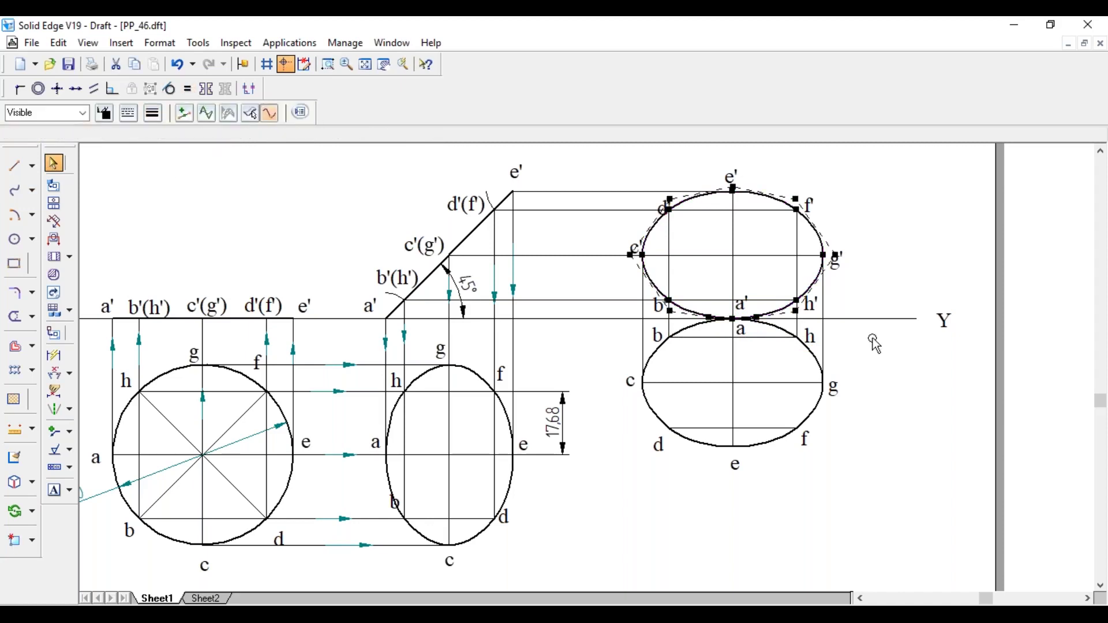
left_click(872, 344)
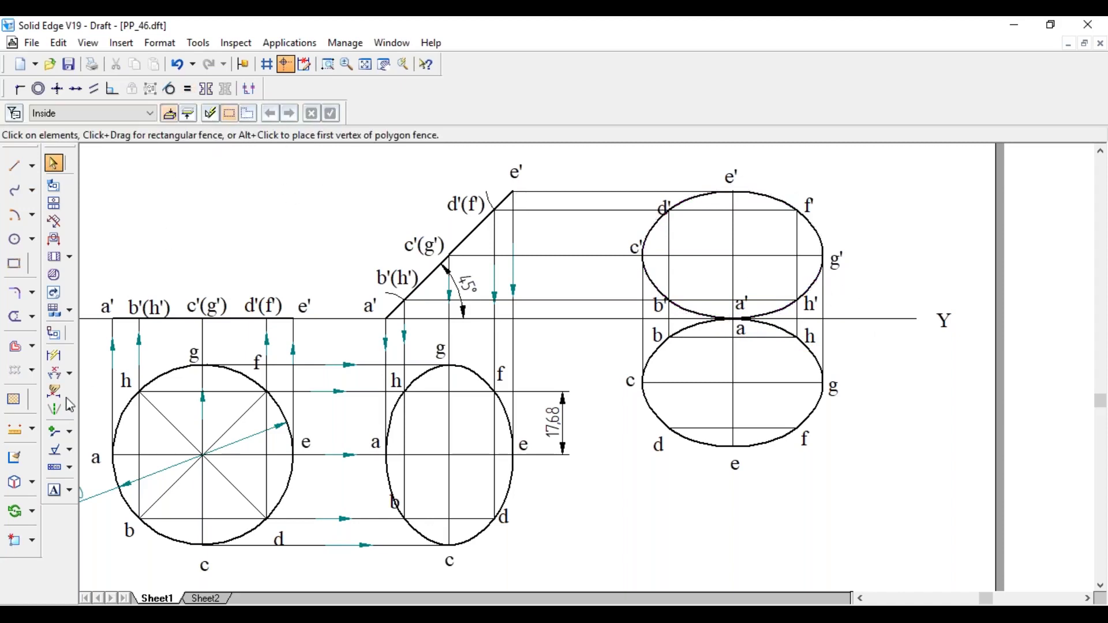
Add leader arrowheads on the four horizontal projectors from the inclined front view, pointing towards the final front view.
left_click(56, 437)
left_click(589, 211)
left_click(569, 209)
left_click(580, 255)
left_click(565, 256)
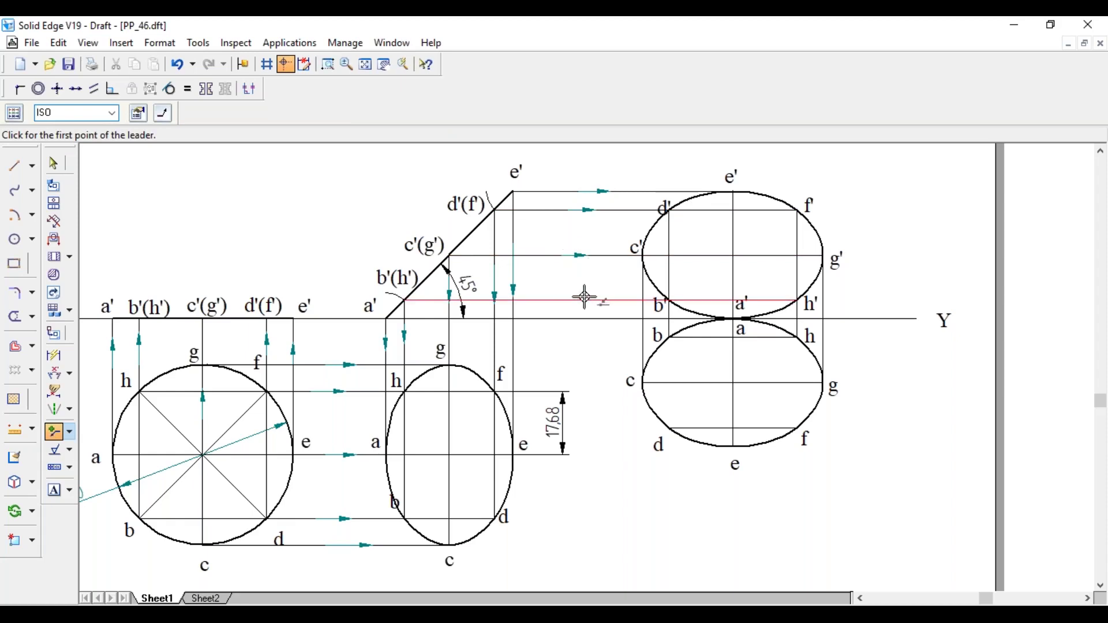
left_click(584, 299)
left_click(560, 296)
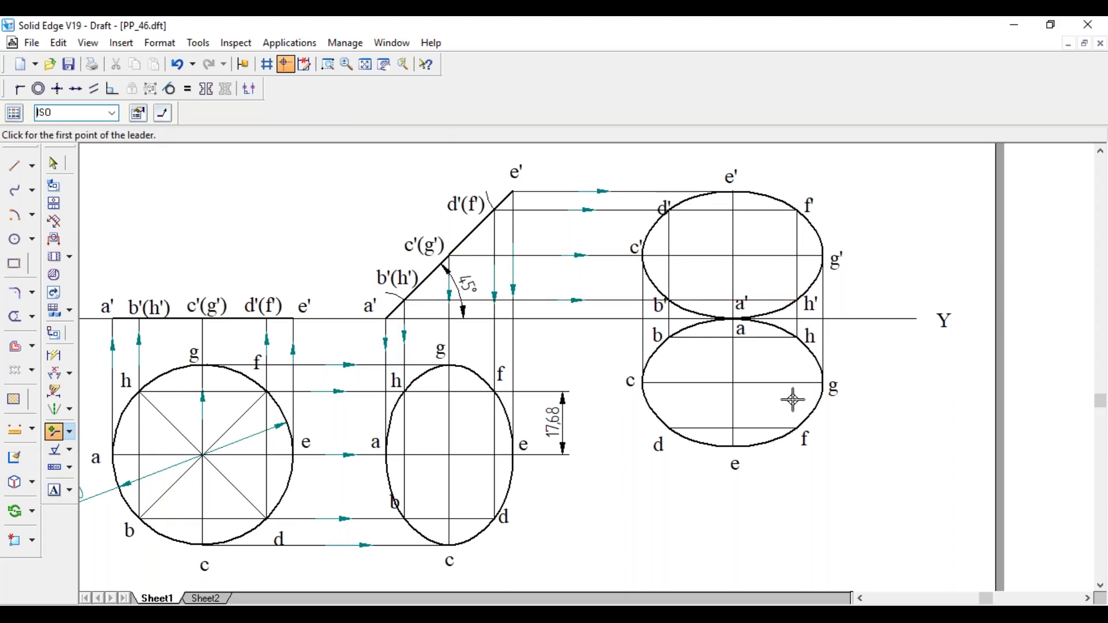
Add upward leader arrowheads on the vertical projectors through c, through b and d, and through a and e.
left_click(642, 339)
left_click(610, 332)
left_click(669, 271)
left_click(668, 291)
left_click(734, 355)
left_click(732, 373)
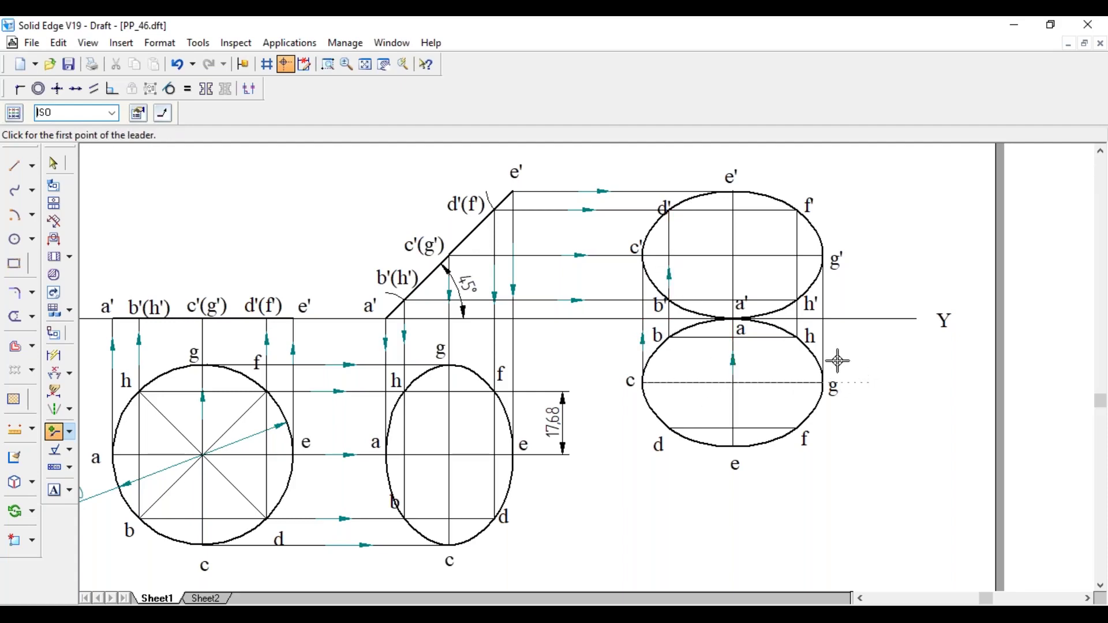
left_click(799, 265)
left_click(802, 295)
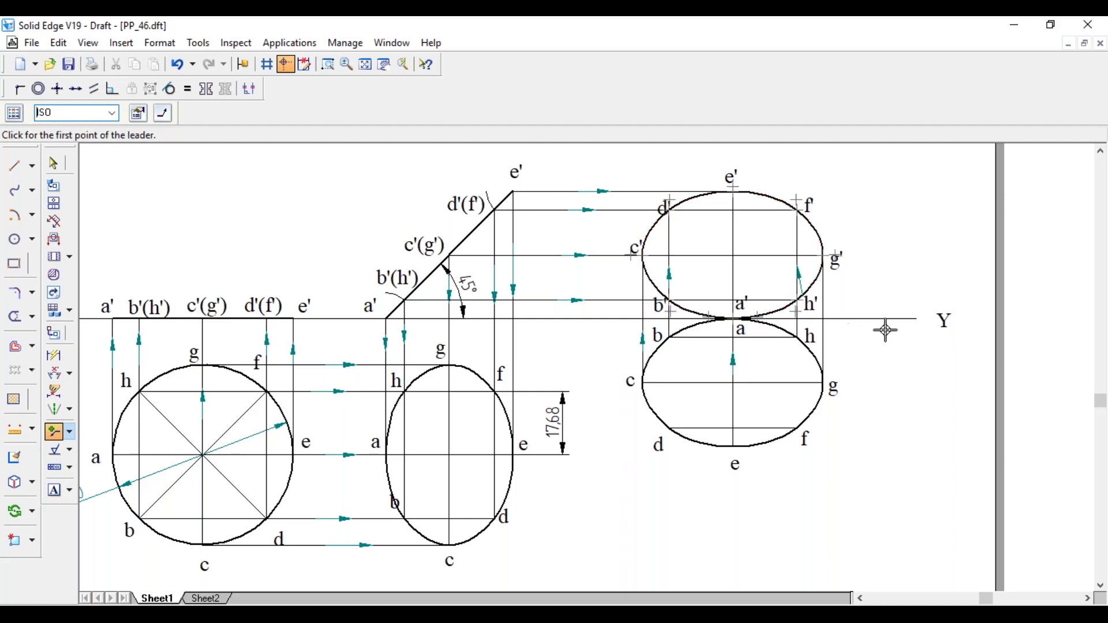
left_click(177, 63)
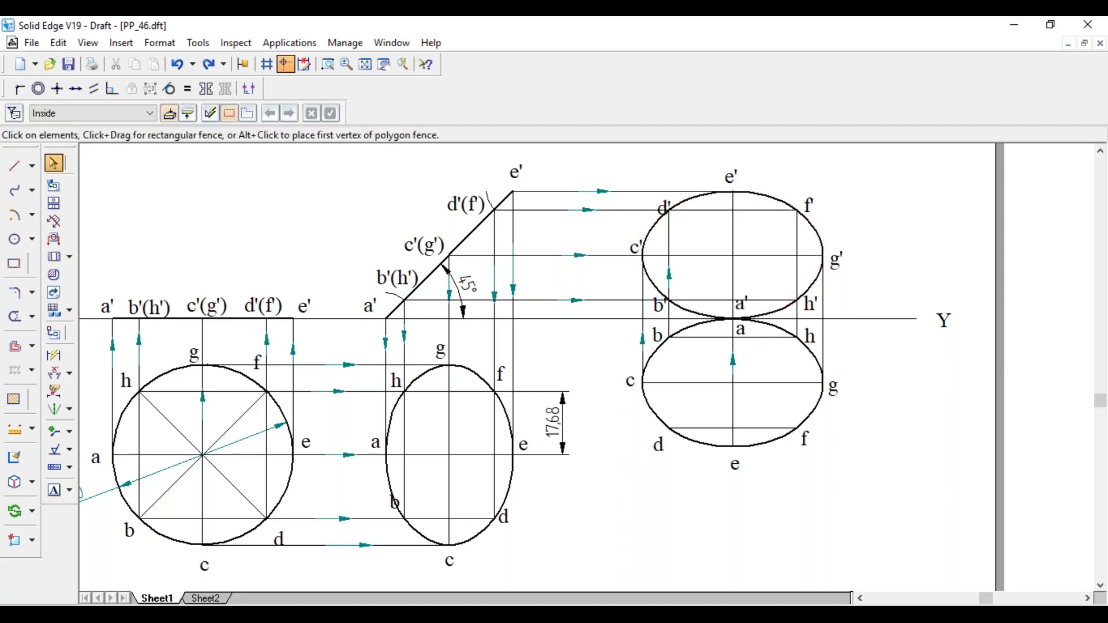
Add upward leader arrowheads on the vertical projector through h' and f' and on the one from g to g'.
left_click(797, 252)
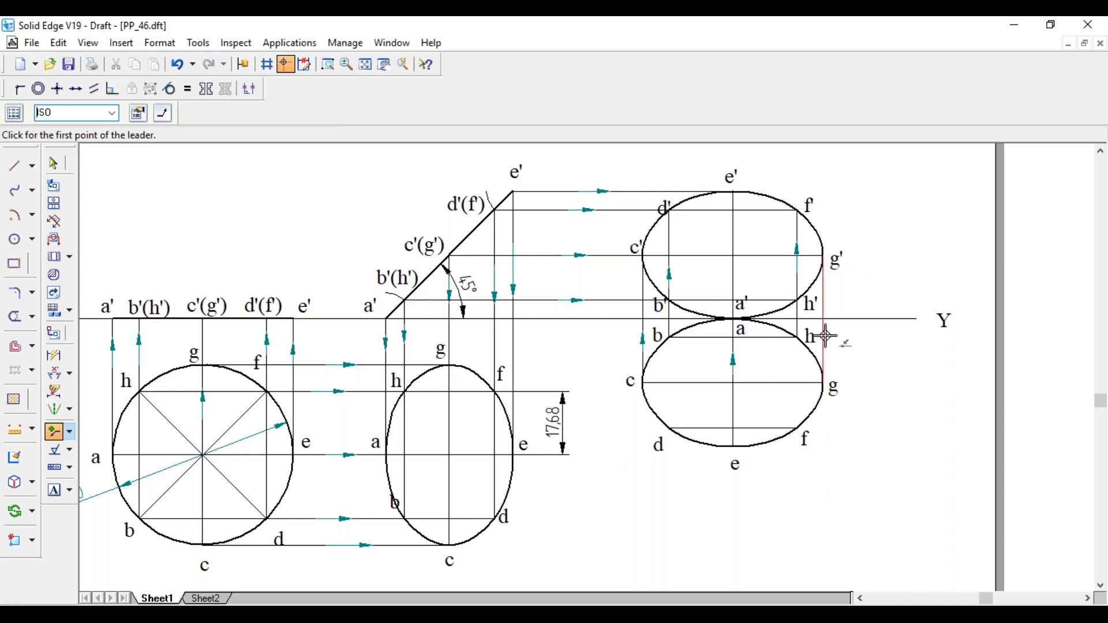
left_click(824, 306)
left_click(841, 329)
key("Escape")
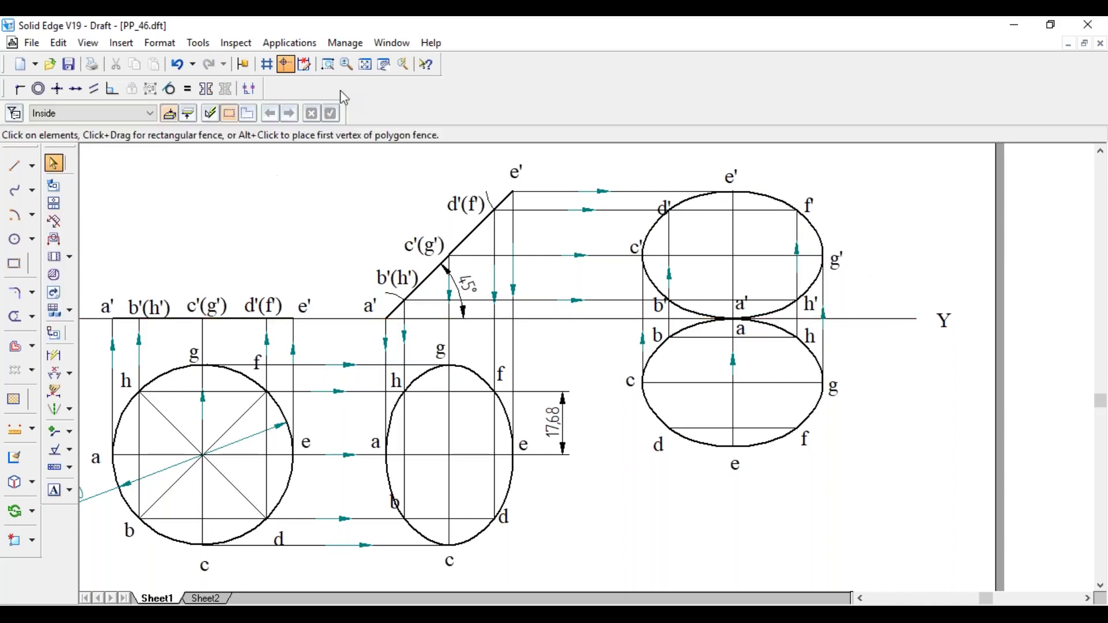
left_click(373, 63)
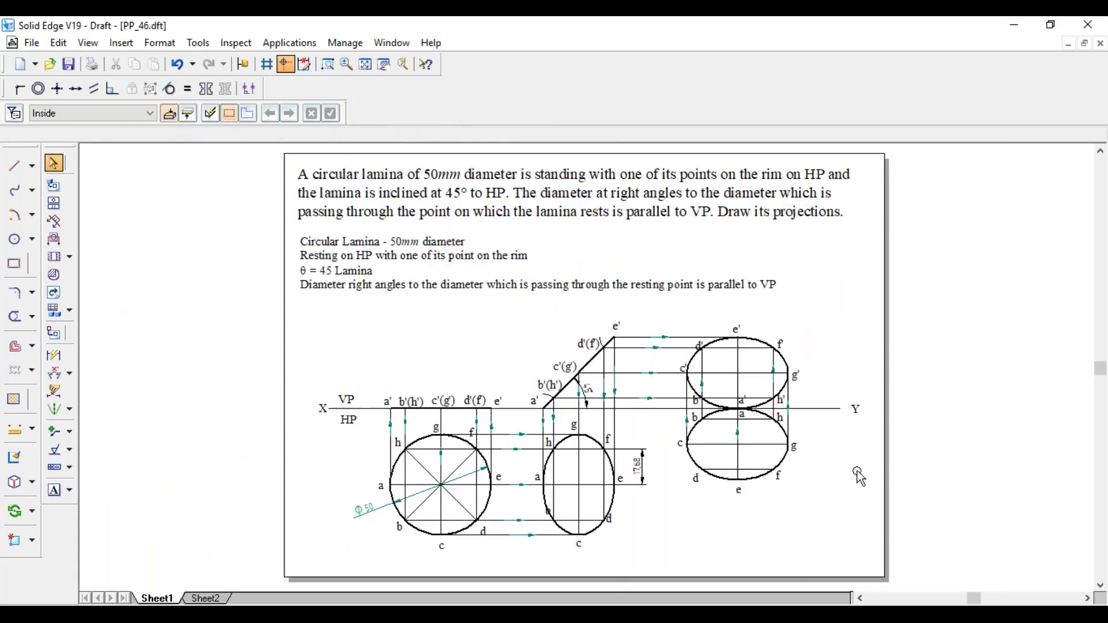